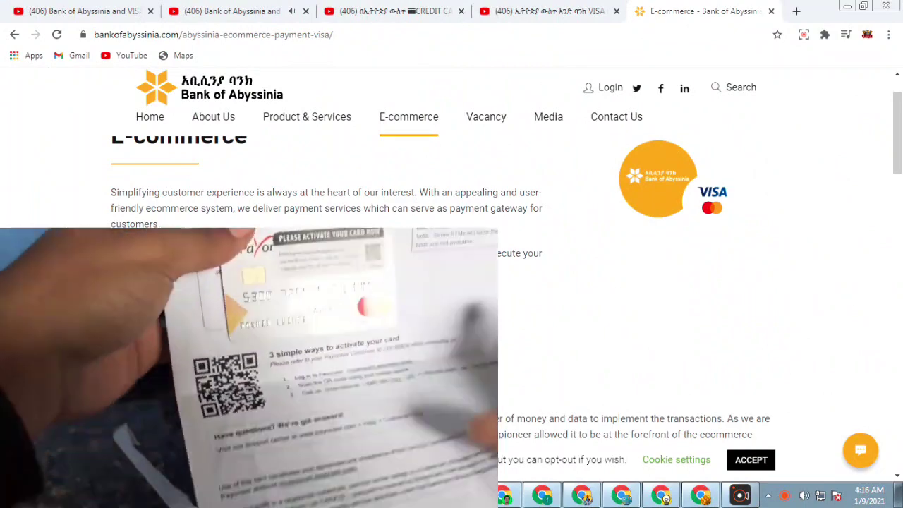
Review the page and start filling in the account password
scroll(636, 283, down, 5)
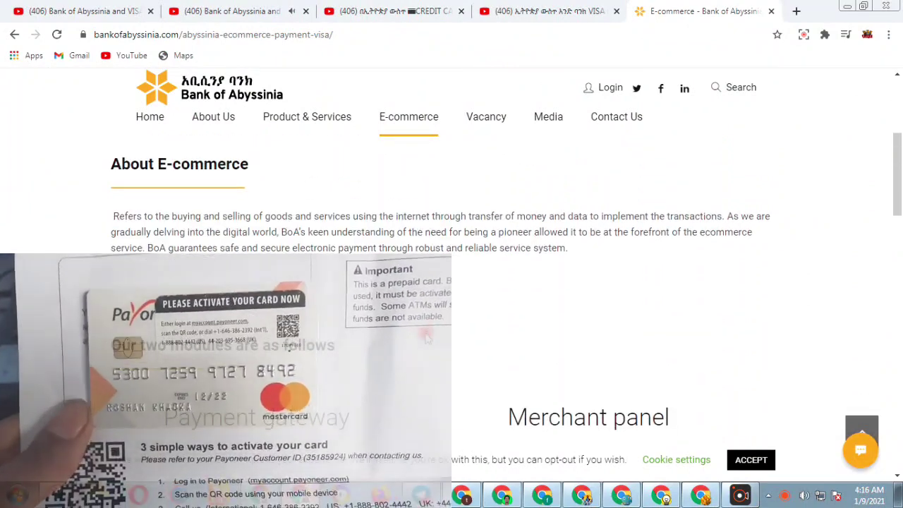
scroll(425, 338, down, 2)
scroll(426, 337, up, 6)
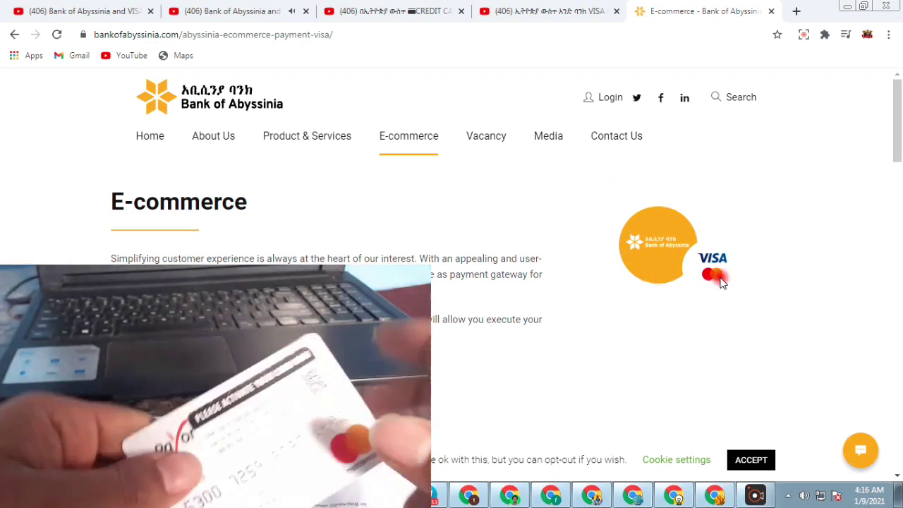
drag(105, 261, 508, 343)
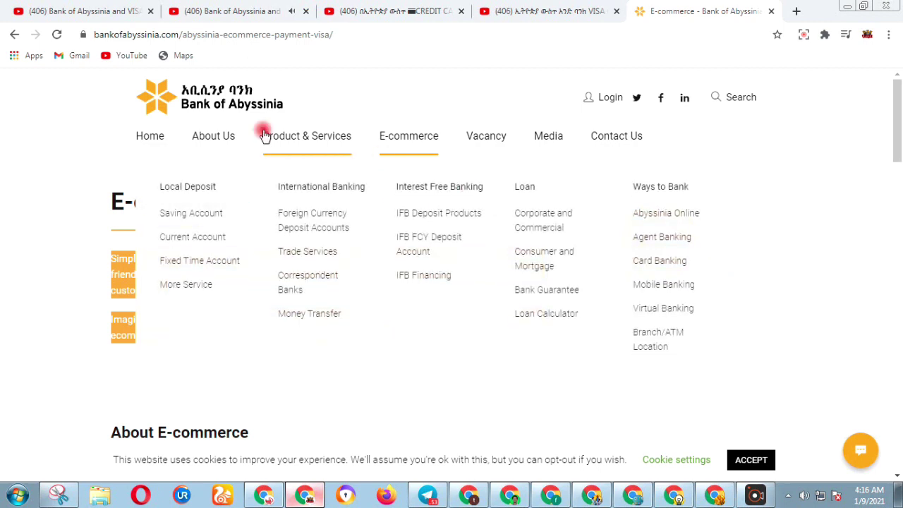
mouse_move(273, 135)
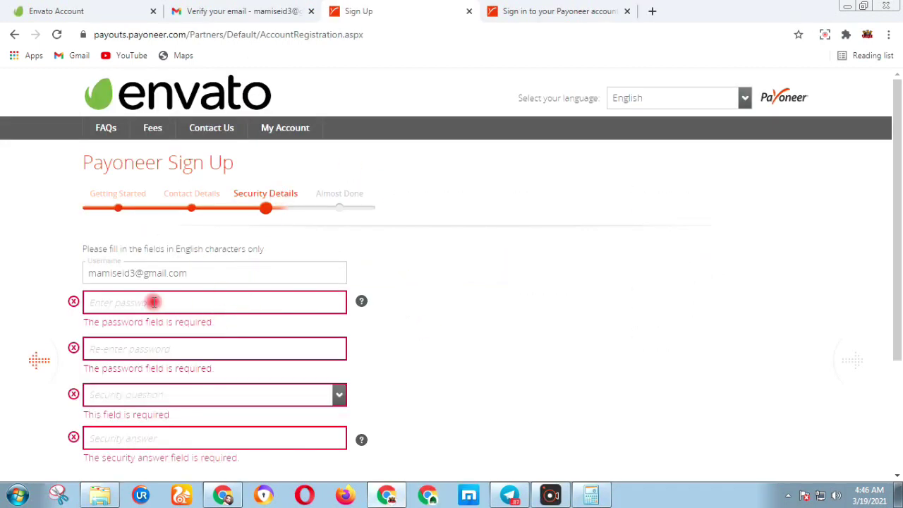
click(135, 302)
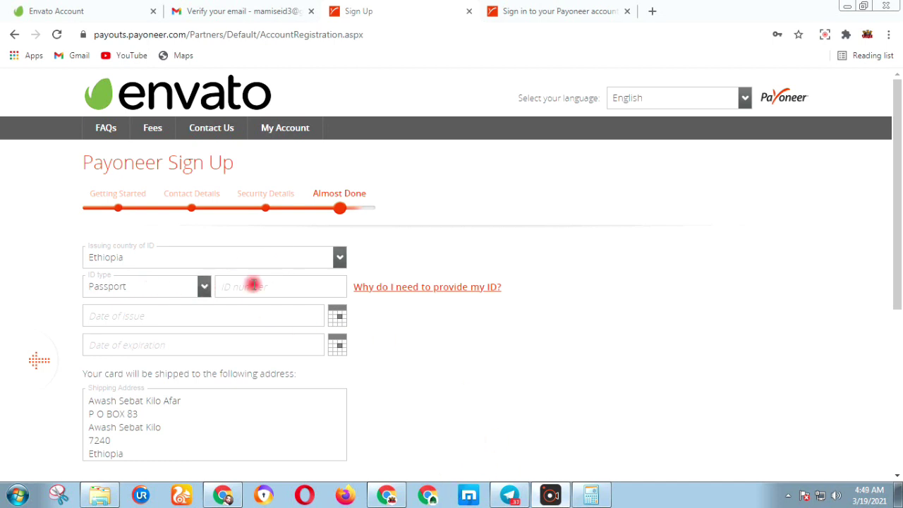
Set the ID type to National ID and paste in the national ID number
click(202, 286)
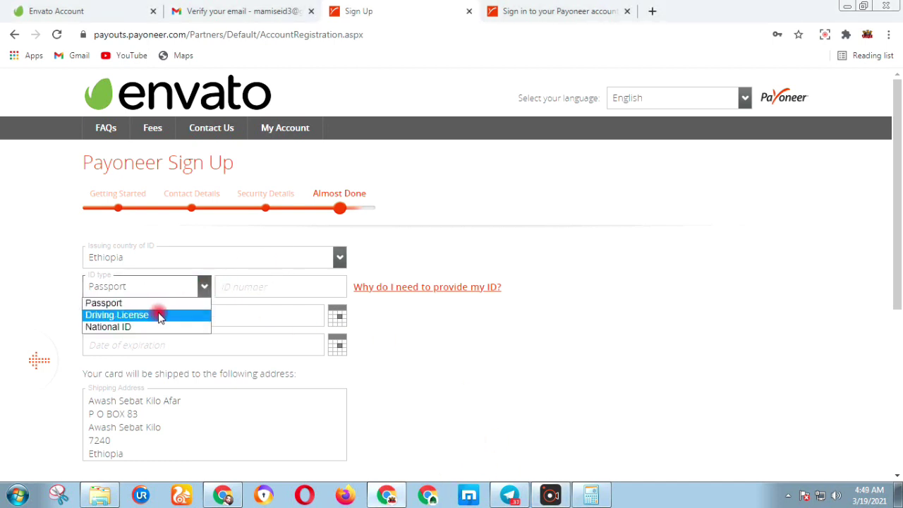
click(120, 327)
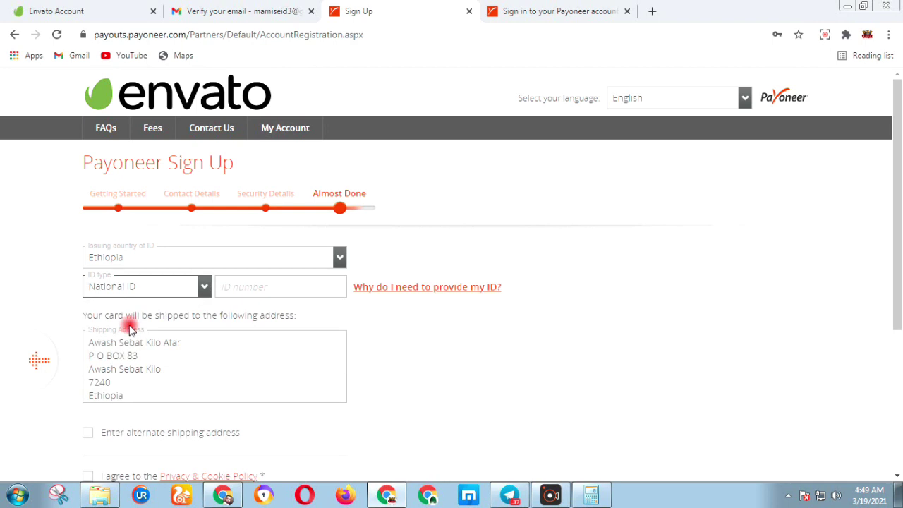
click(203, 287)
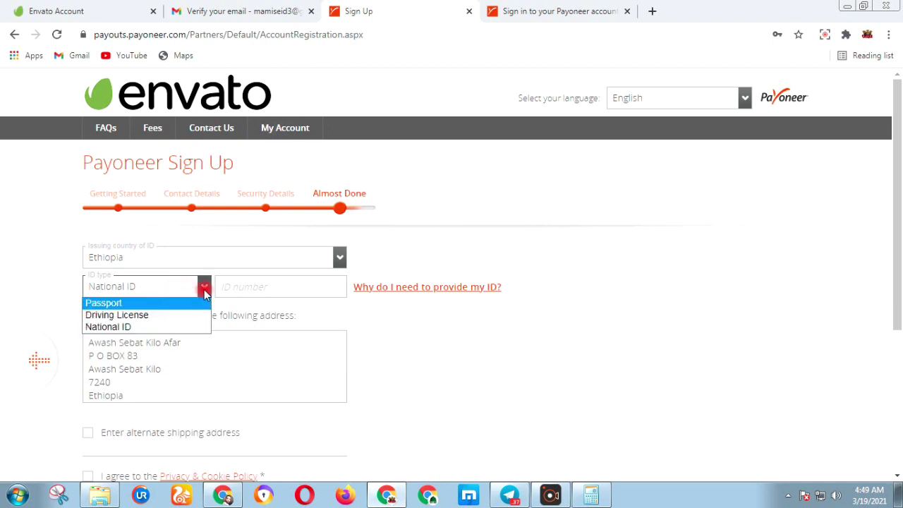
click(158, 326)
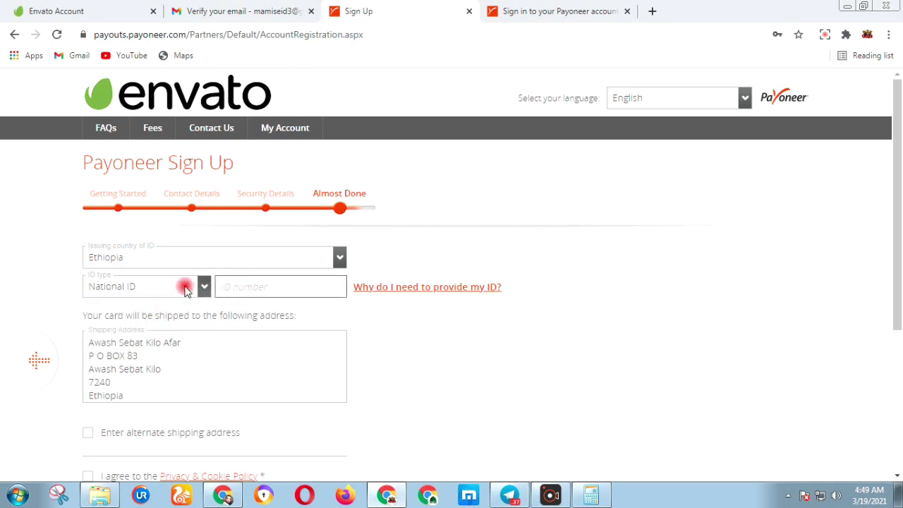
scroll(264, 324, down, 1)
scroll(240, 323, down, 1)
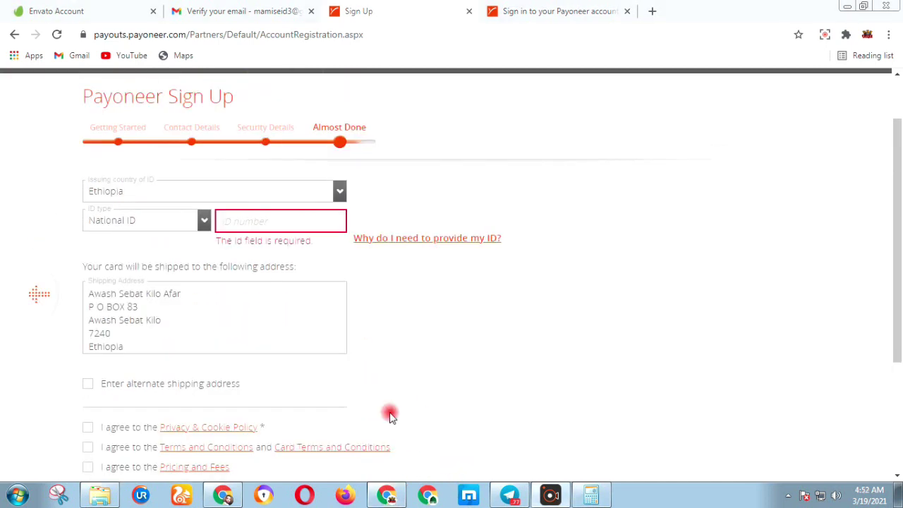
click(204, 221)
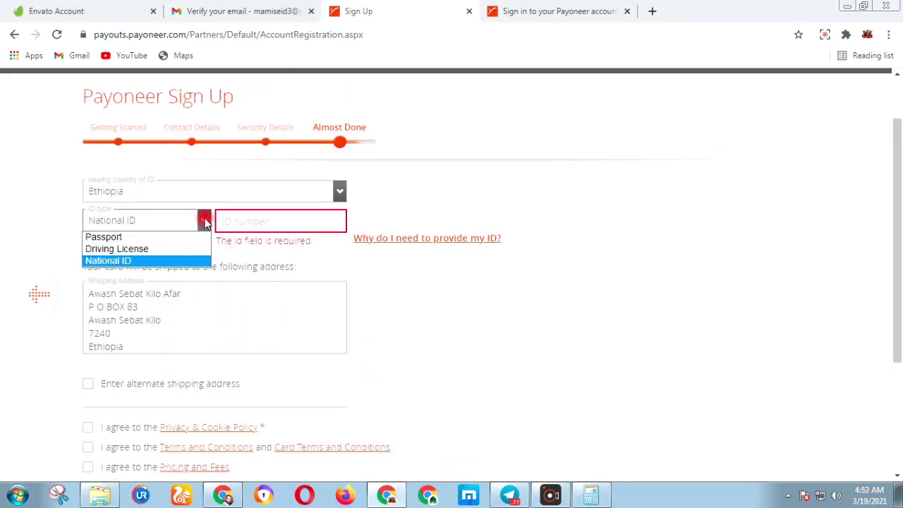
click(123, 262)
click(237, 222)
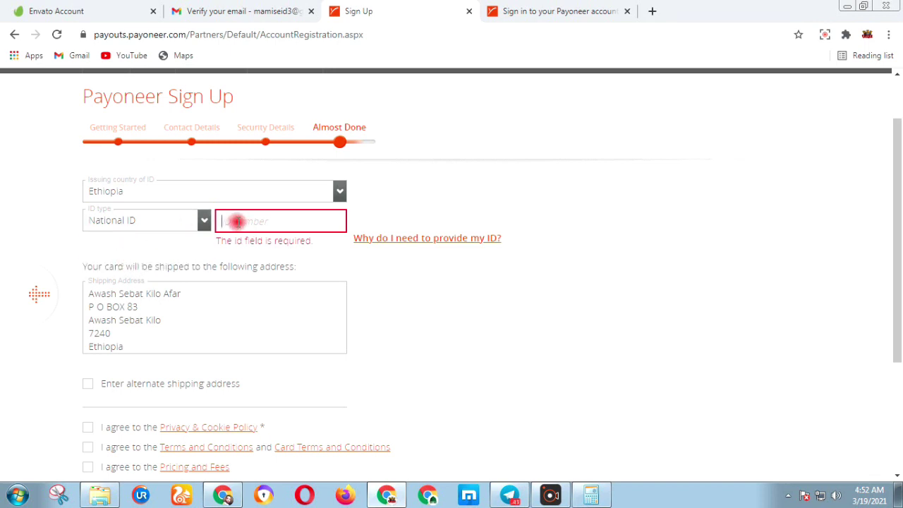
key(ctrl+v)
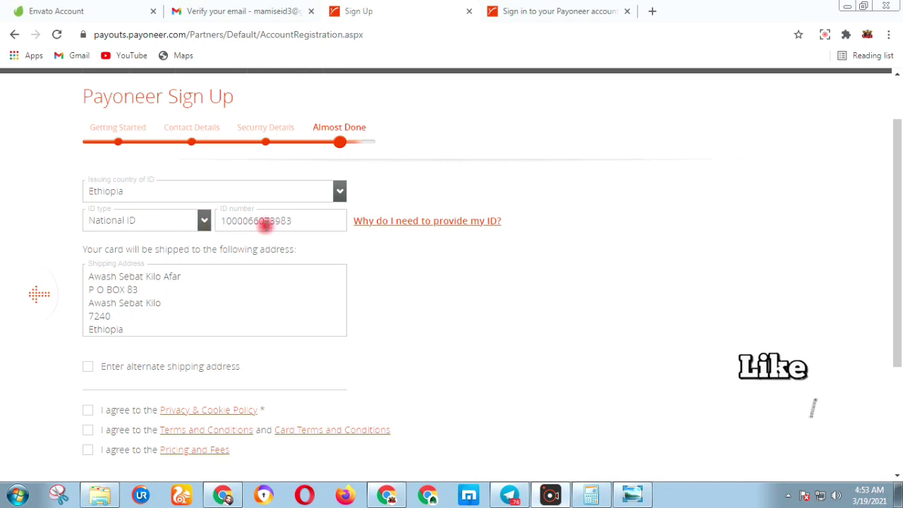
Accept the Privacy & Cookie Policy, Terms and Conditions, and Pricing and Fees, then submit the order
scroll(248, 327, down, 1)
scroll(176, 300, down, 1)
click(87, 277)
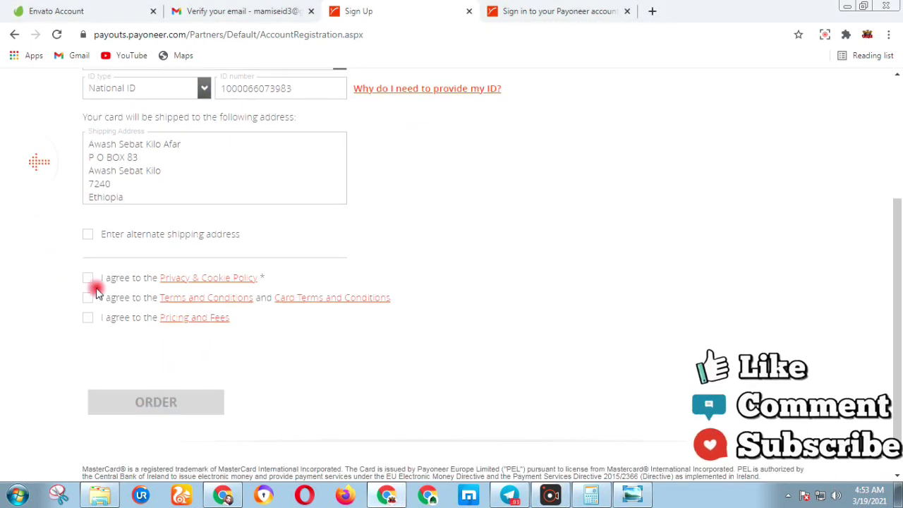
click(88, 297)
click(87, 317)
click(138, 401)
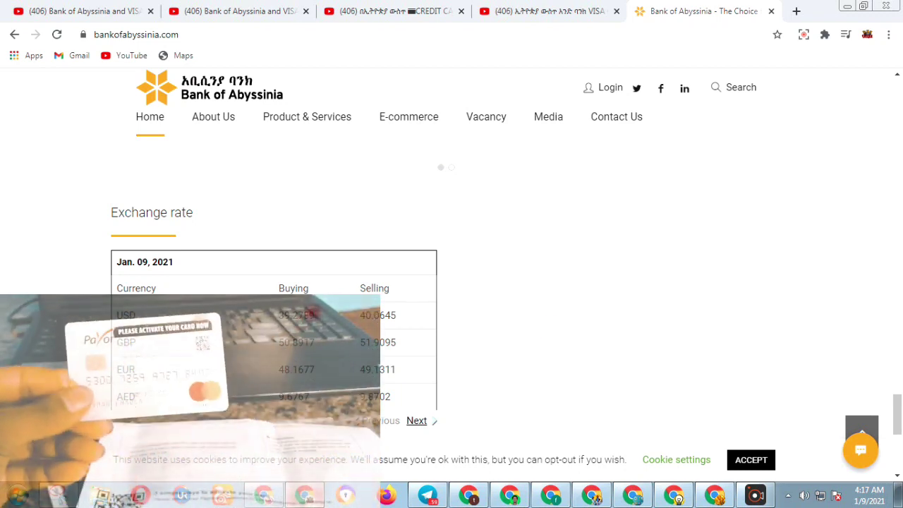
scroll(586, 327, down, 5)
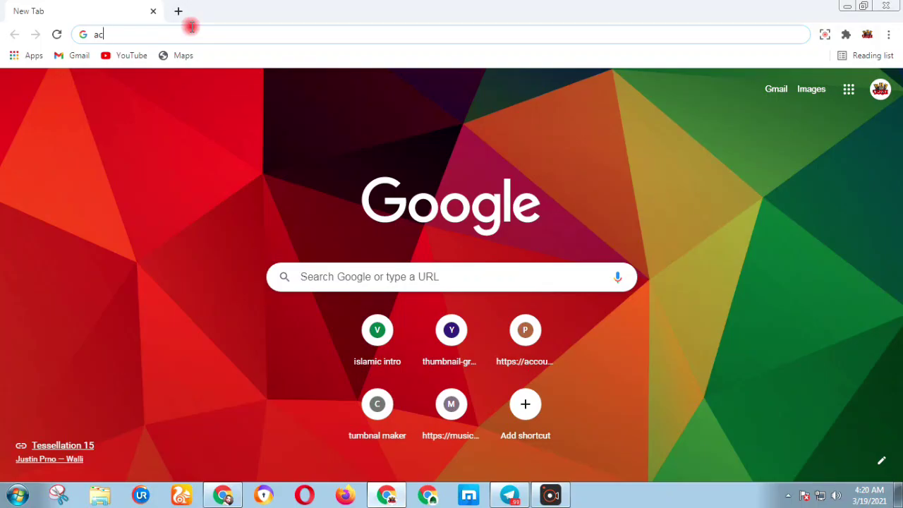
Go to account.envato.com, fixing the missing dot in the typed address
text(count)
key(BackSpace)
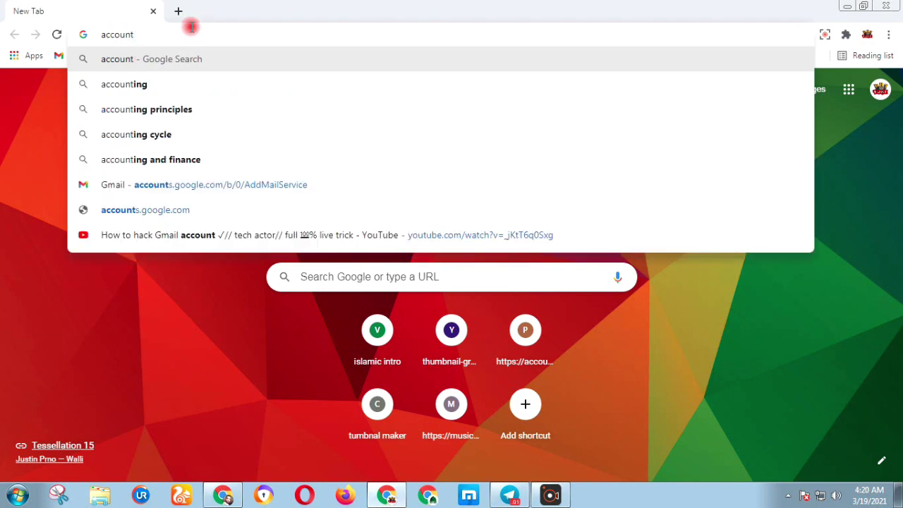
text(e)
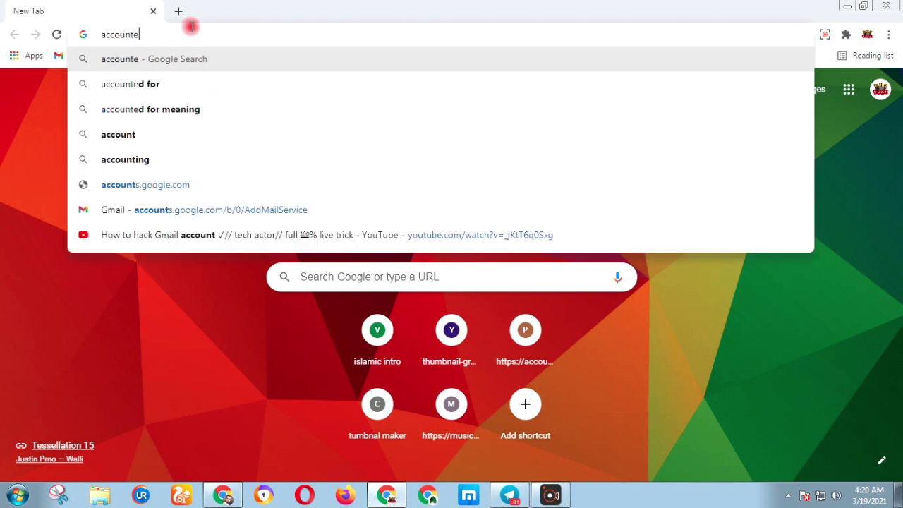
text(nvato)
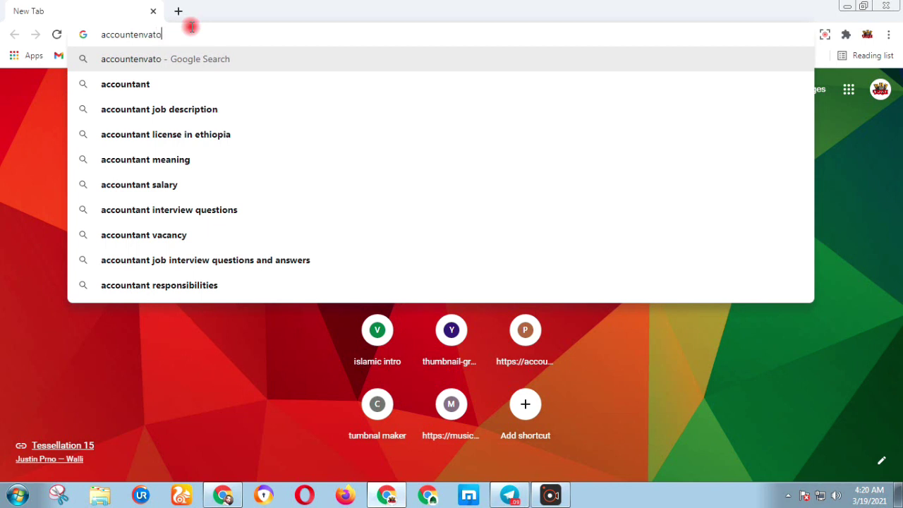
text(.com)
key(Return)
click(134, 34)
text(.)
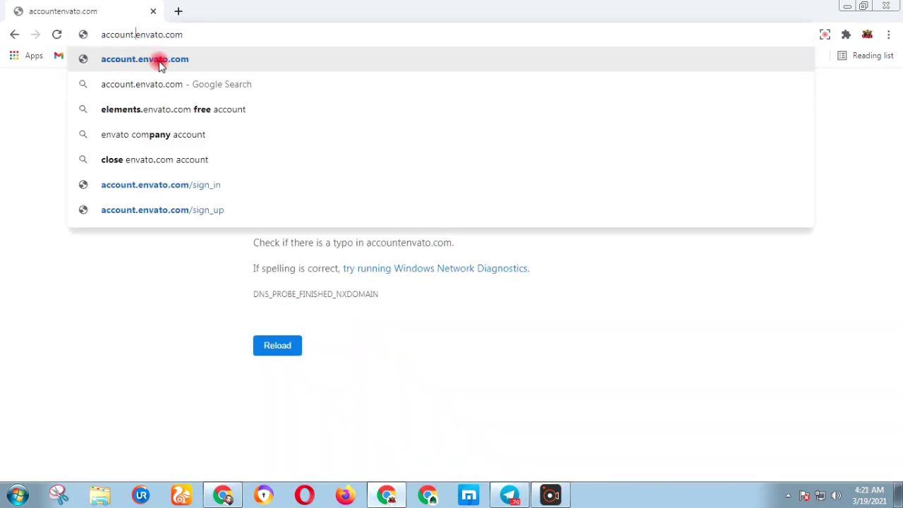
click(159, 62)
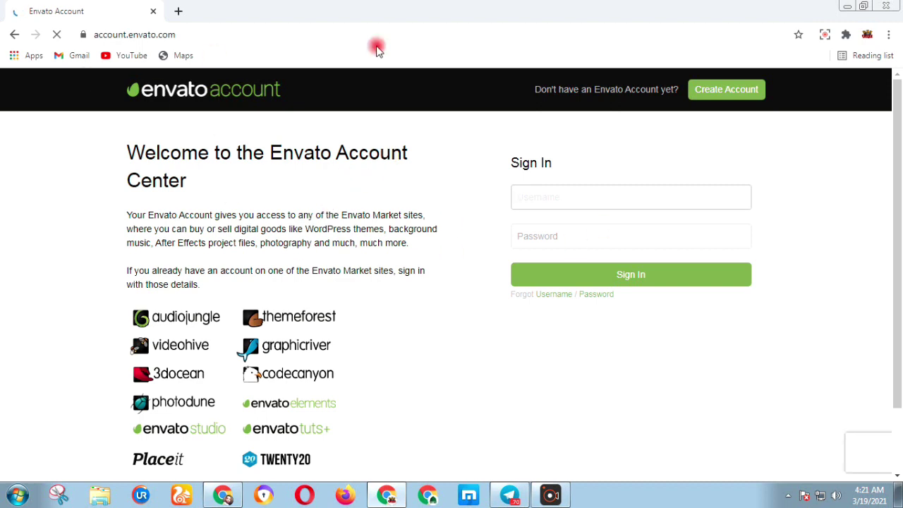
Open the Create Account form and fill in the first name, last name, username and e-mail
scroll(382, 261, down, 2)
scroll(379, 259, up, 1)
scroll(379, 259, up, 1)
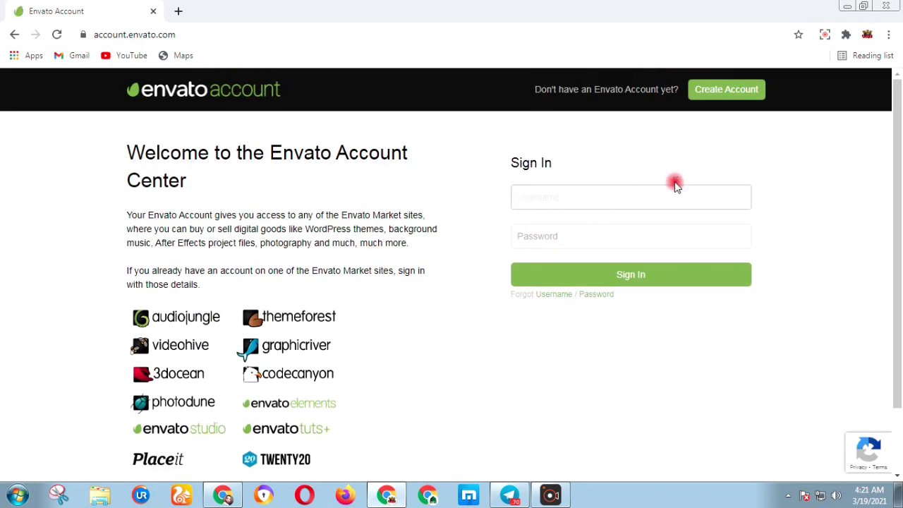
click(739, 96)
click(537, 200)
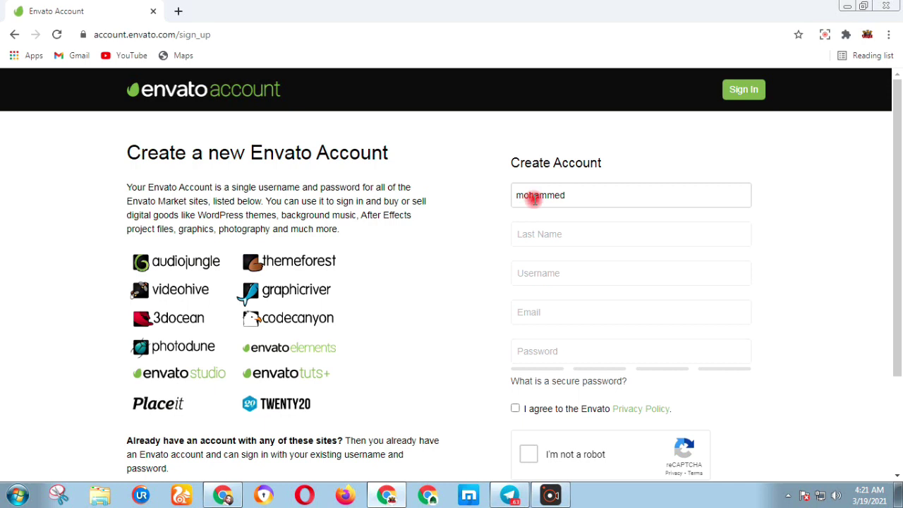
text(mohammed)
click(543, 233)
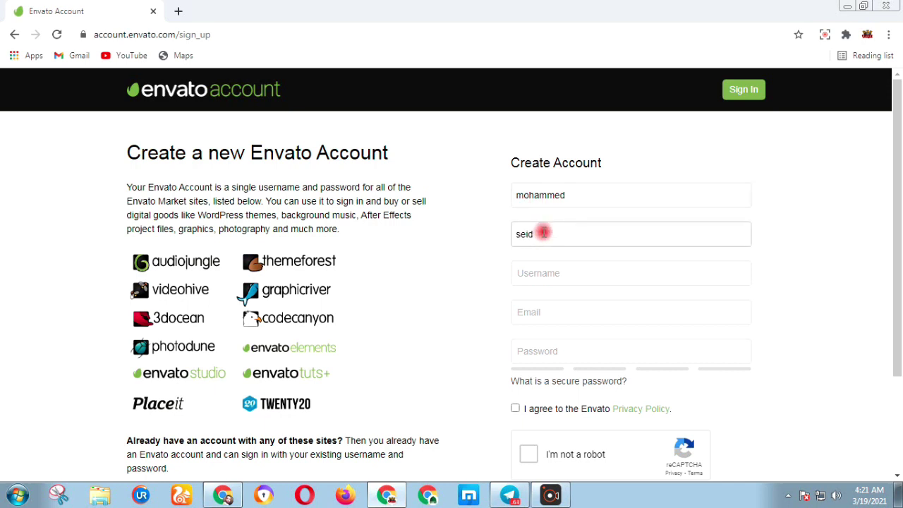
click(545, 272)
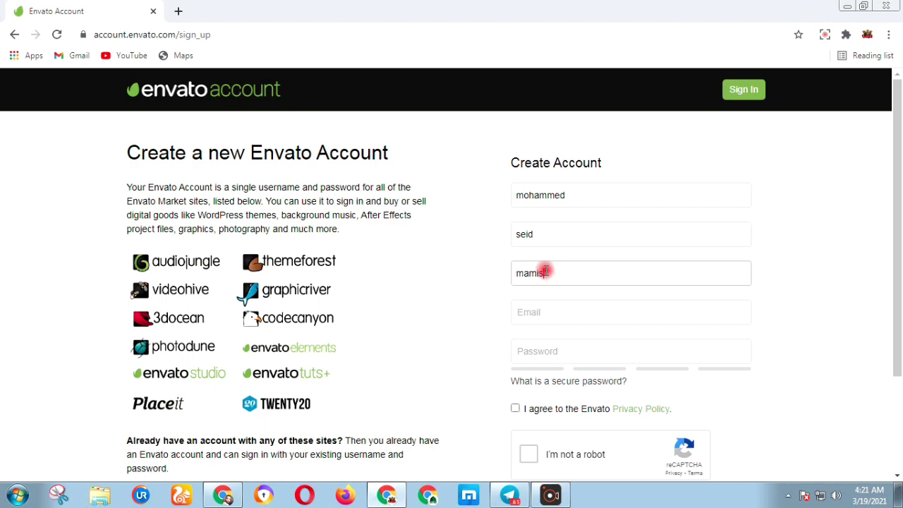
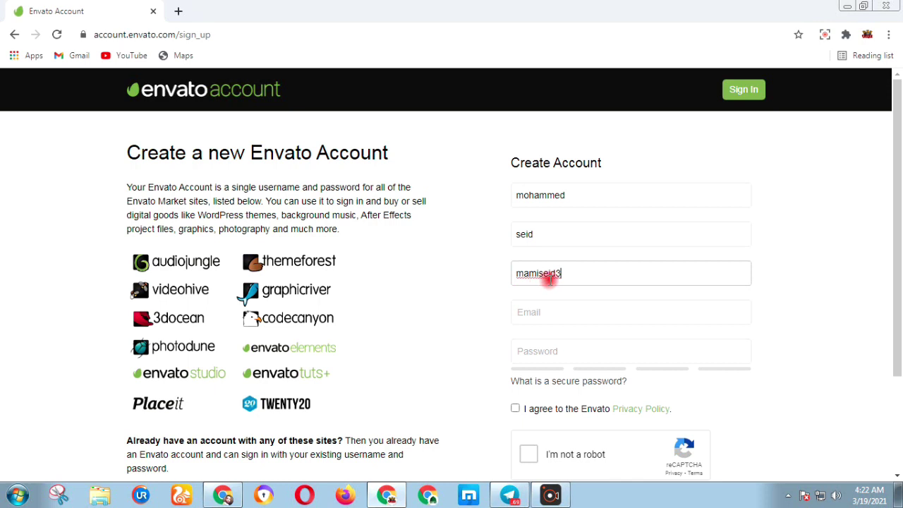
click(552, 312)
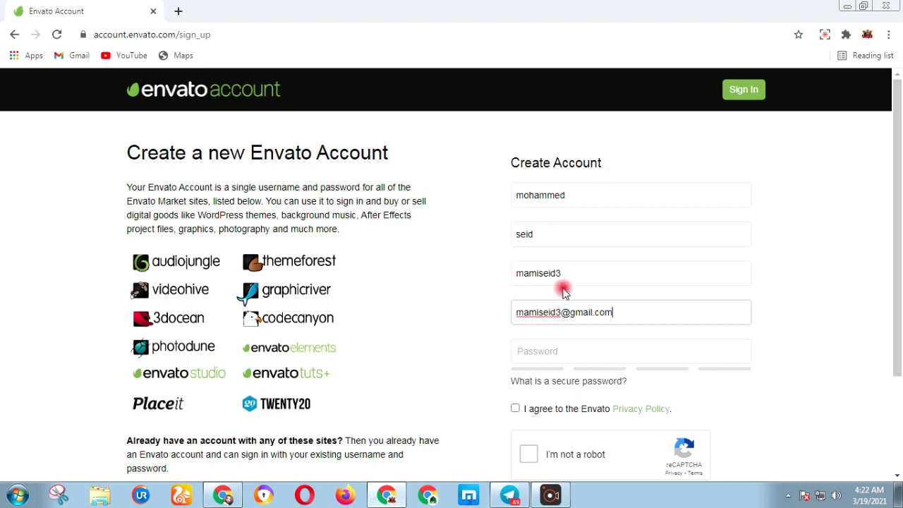
Enter a password, agree to the privacy policy, pass the robot check and submit
click(588, 356)
scroll(588, 339, down, 1)
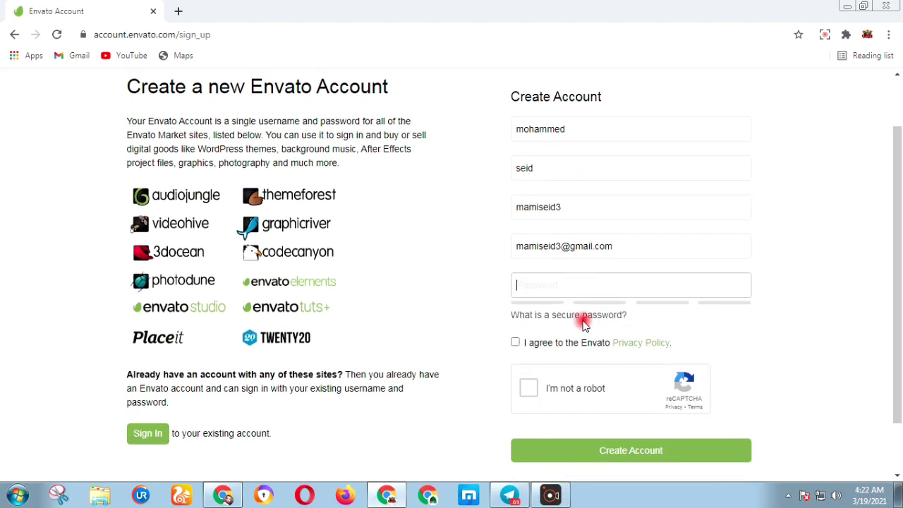
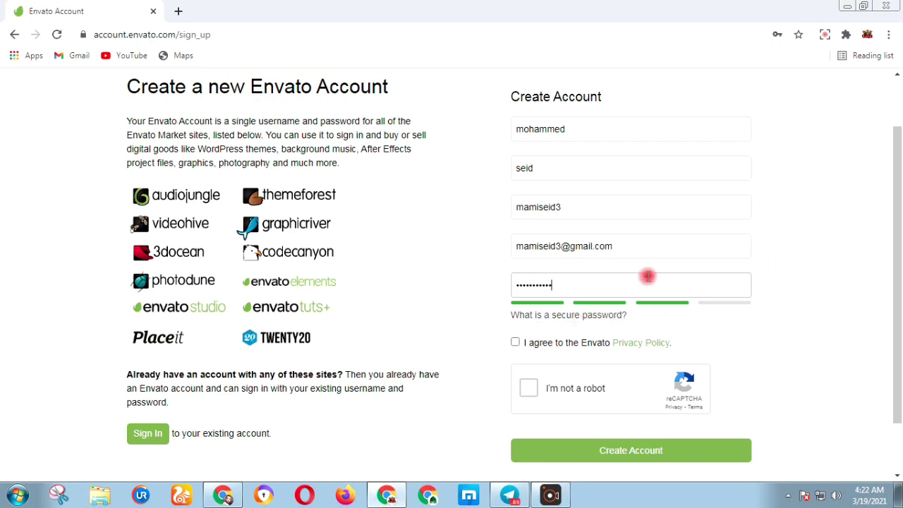
click(537, 341)
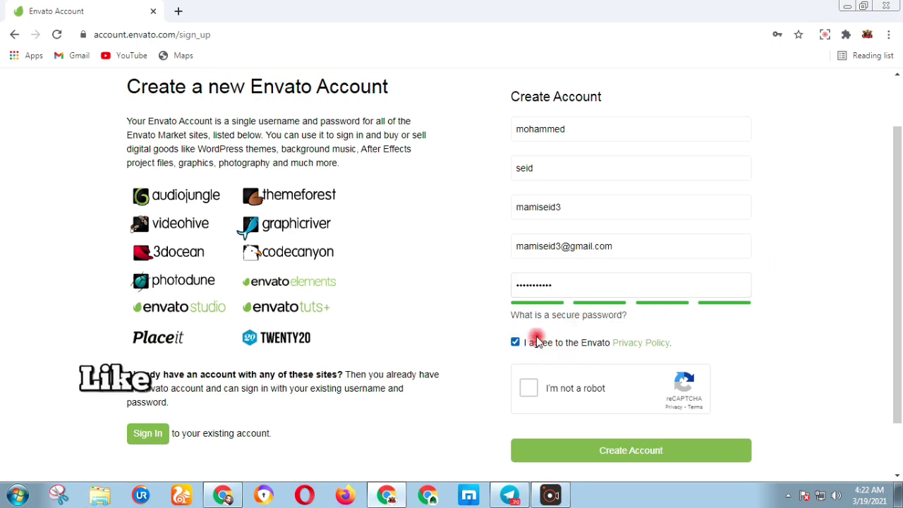
click(533, 389)
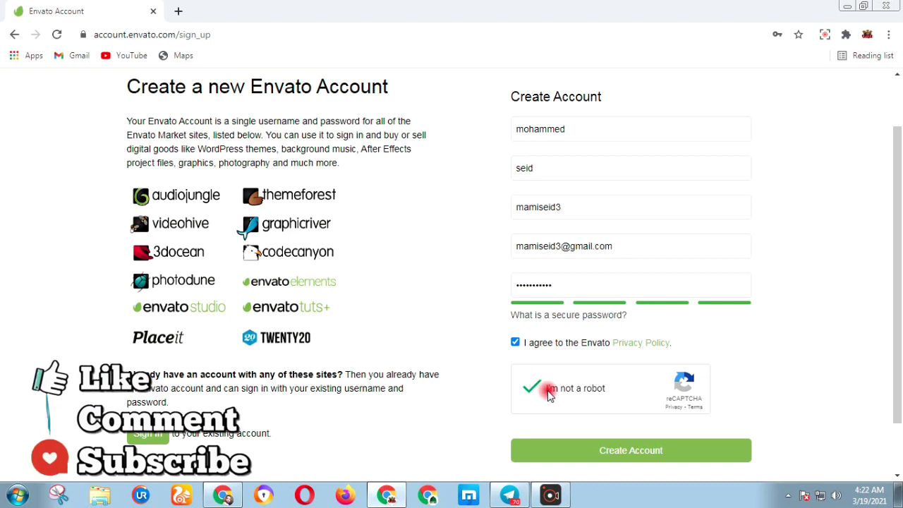
scroll(550, 386, down, 2)
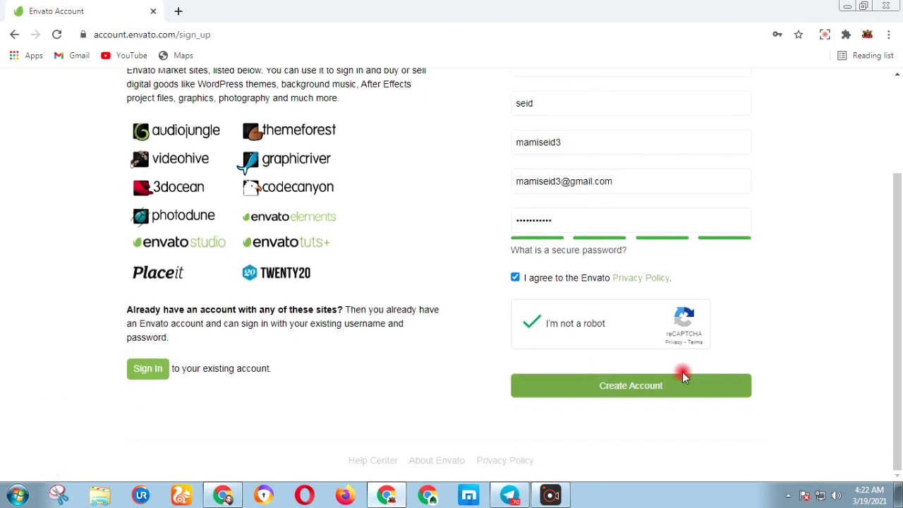
click(623, 386)
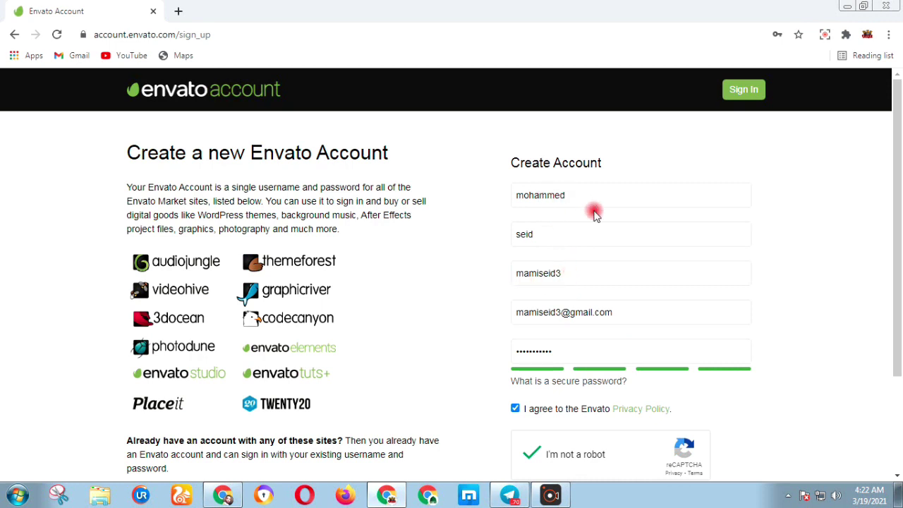
scroll(591, 296, down, 2)
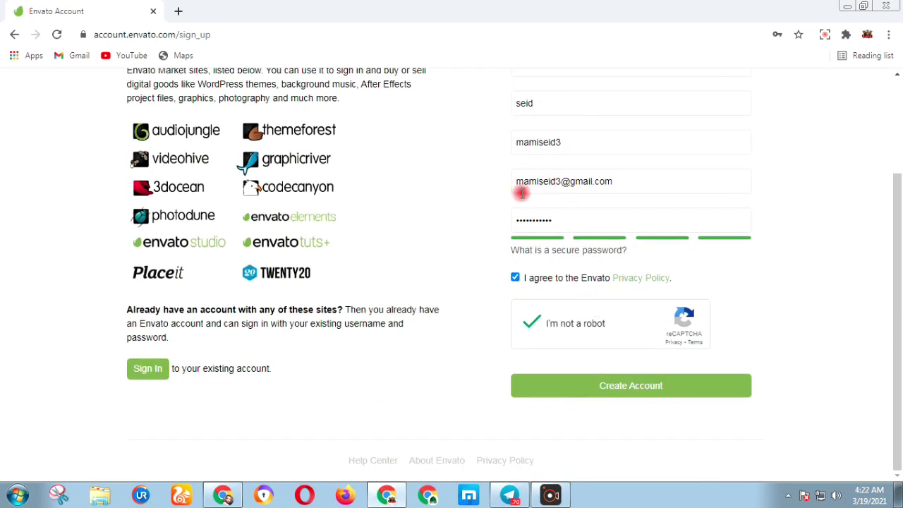
click(619, 388)
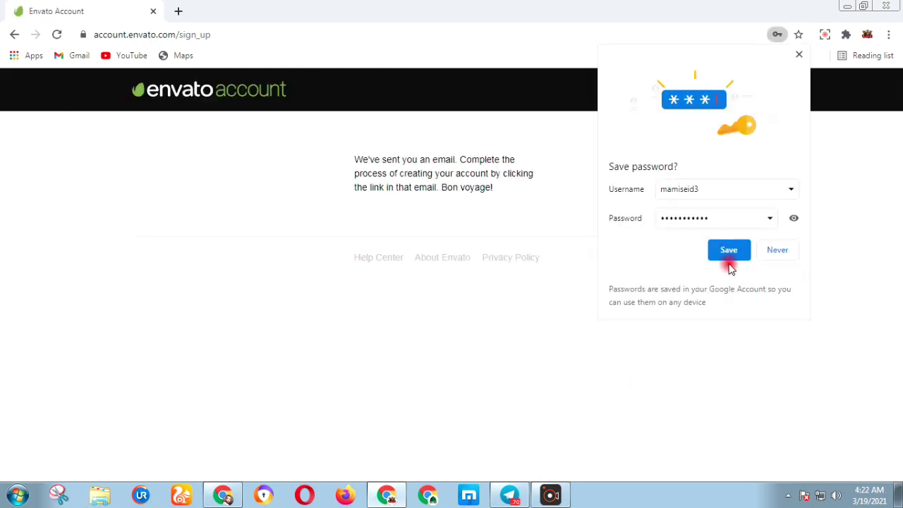
Save the new account's password in Chrome and note the email-sent confirmation
click(730, 254)
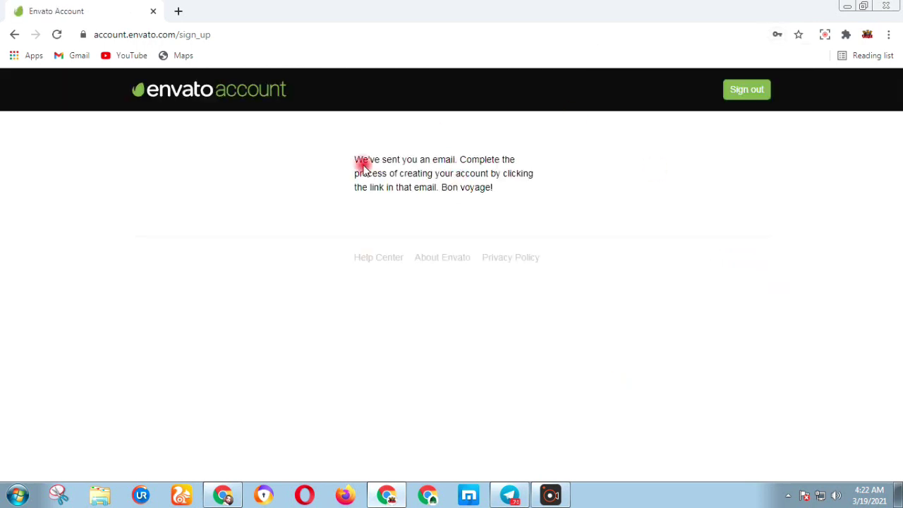
drag(356, 156, 493, 187)
drag(487, 187, 331, 11)
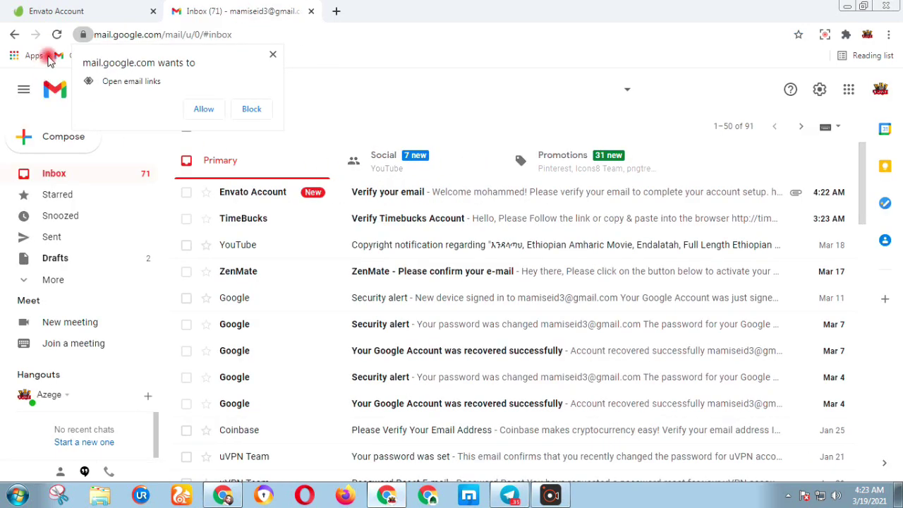
Reload Gmail, open Envato's 'Verify your email' message and click its Verify button
click(55, 35)
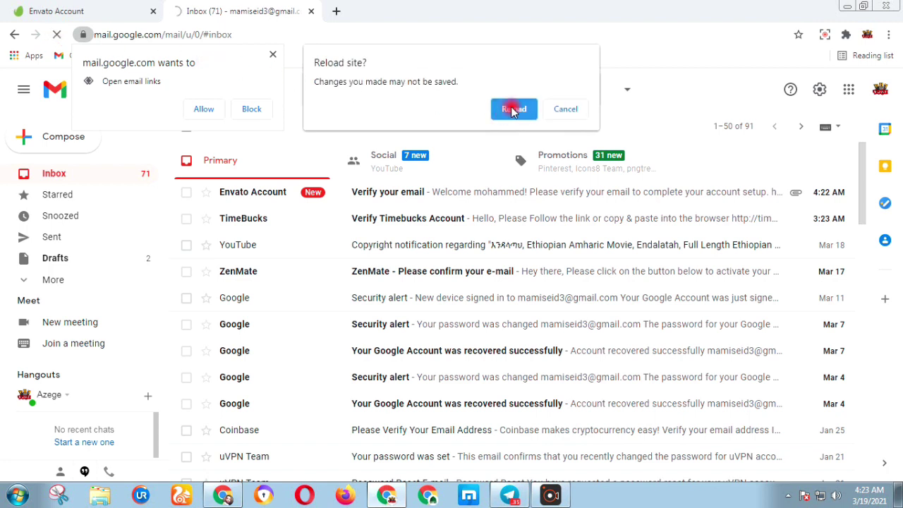
click(514, 110)
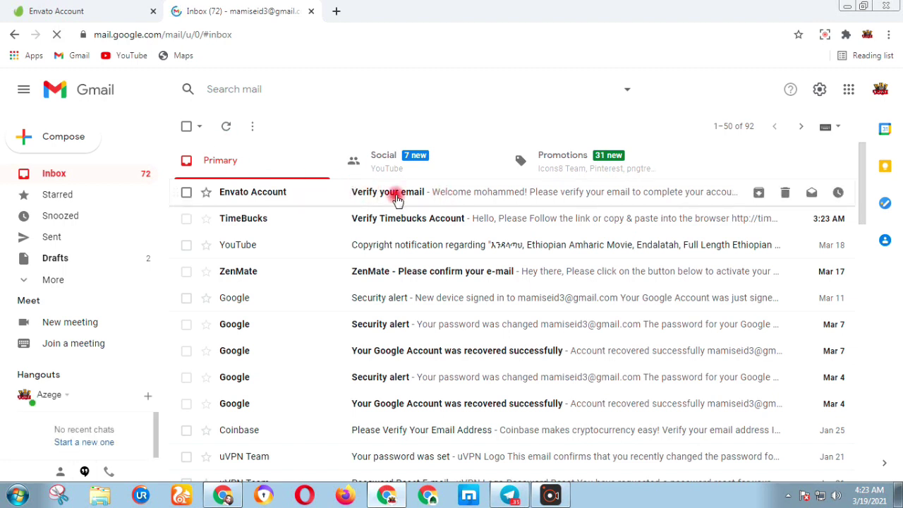
click(397, 198)
scroll(459, 244, down, 2)
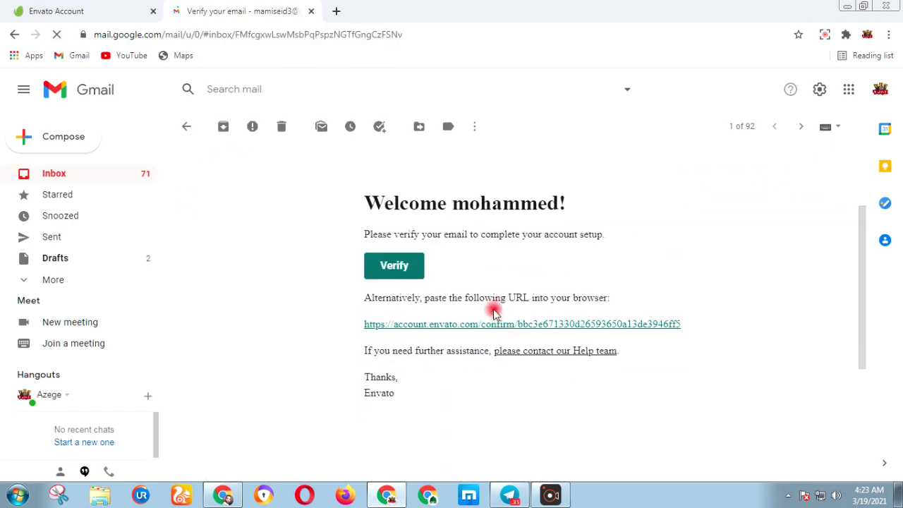
drag(367, 208, 611, 197)
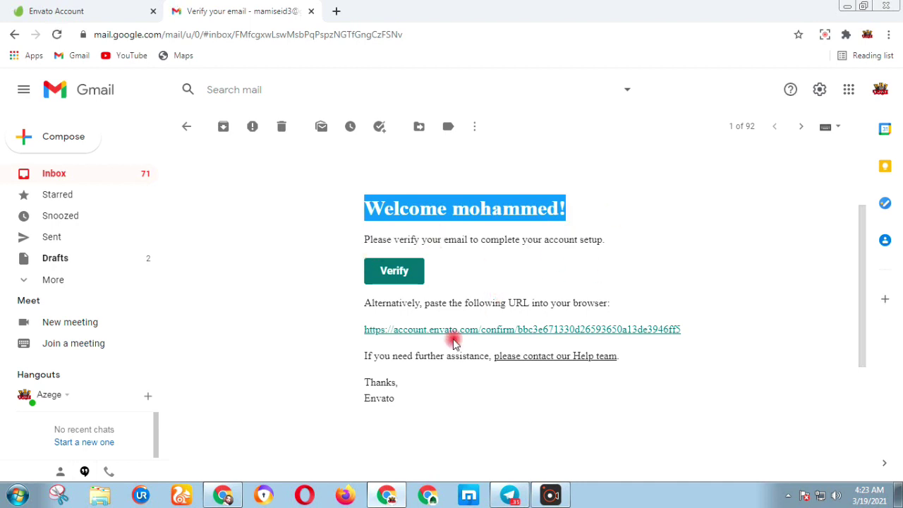
scroll(593, 326, down, 1)
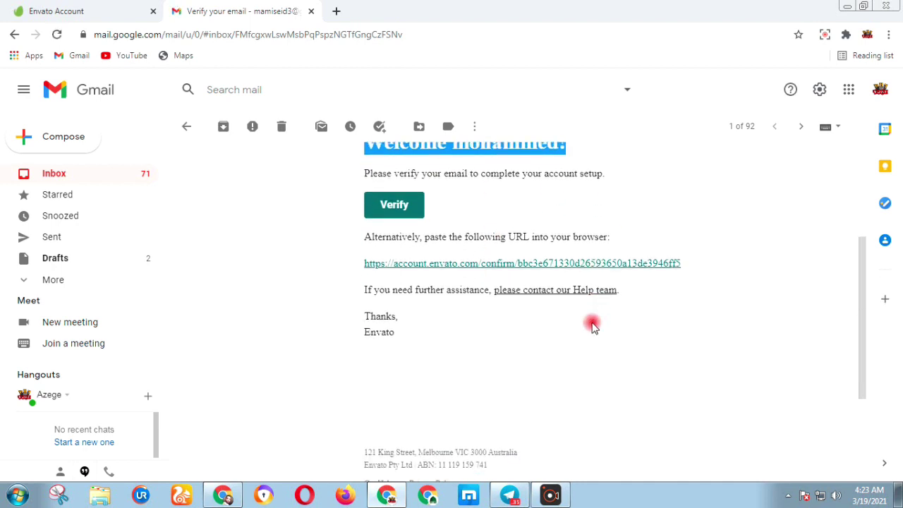
click(388, 205)
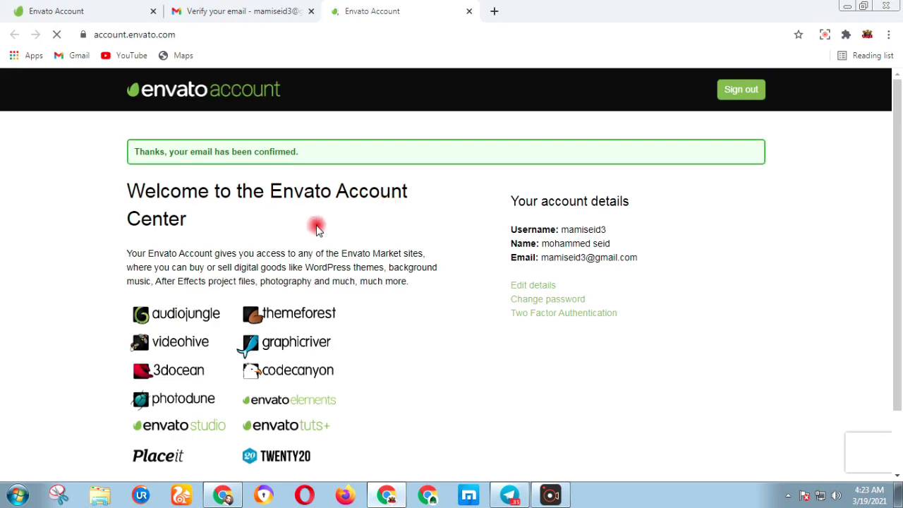
Check the email-confirmed notice and account details, then go to ThemeForest
drag(281, 151, 135, 153)
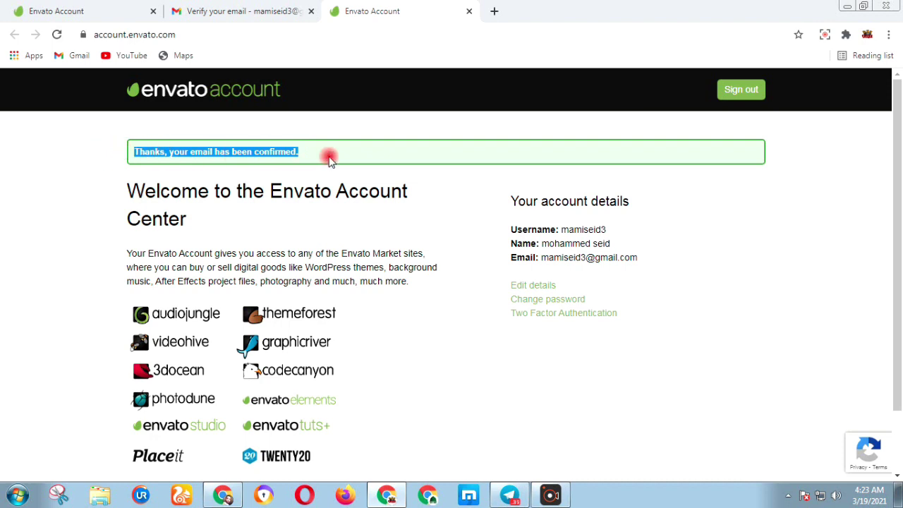
drag(511, 231, 559, 243)
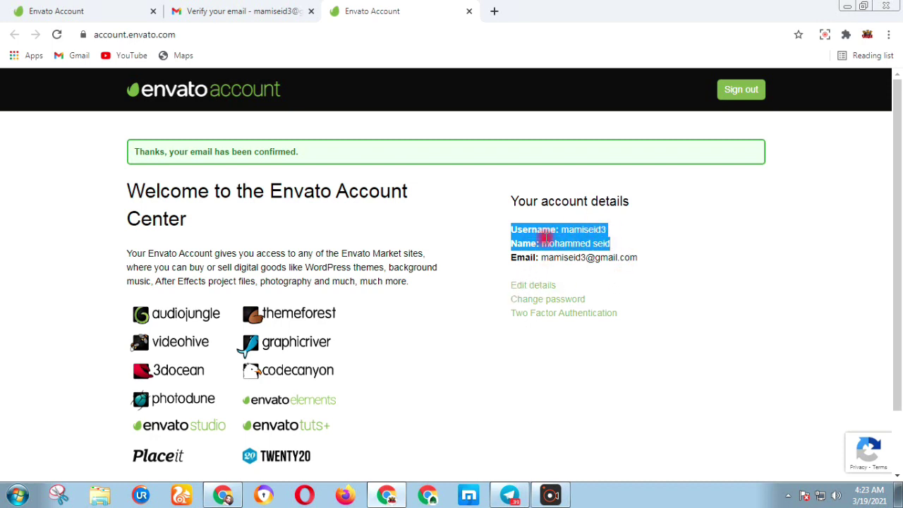
scroll(531, 331, down, 2)
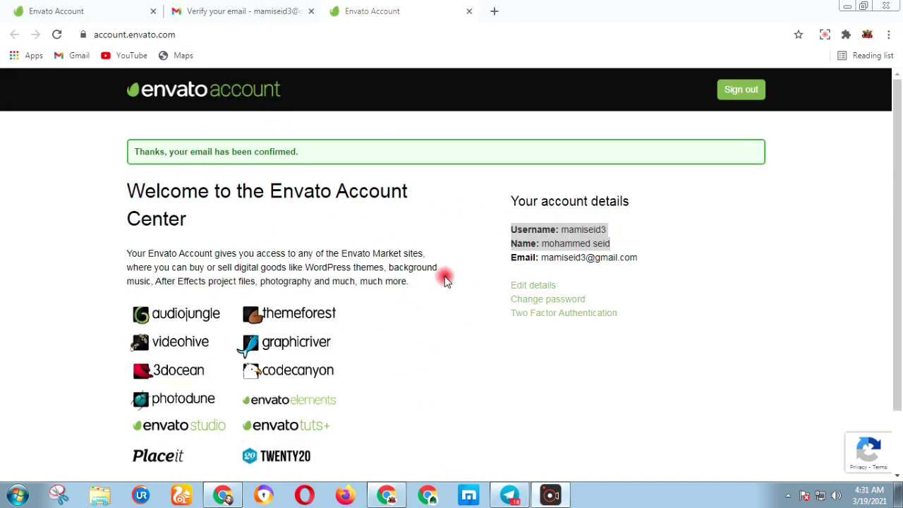
click(293, 319)
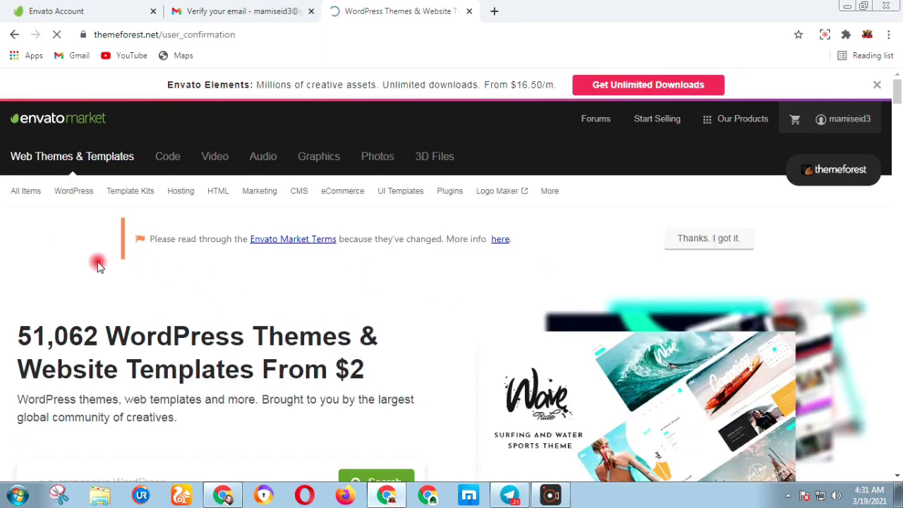
Set the account location to Ethiopia
scroll(538, 308, down, 2)
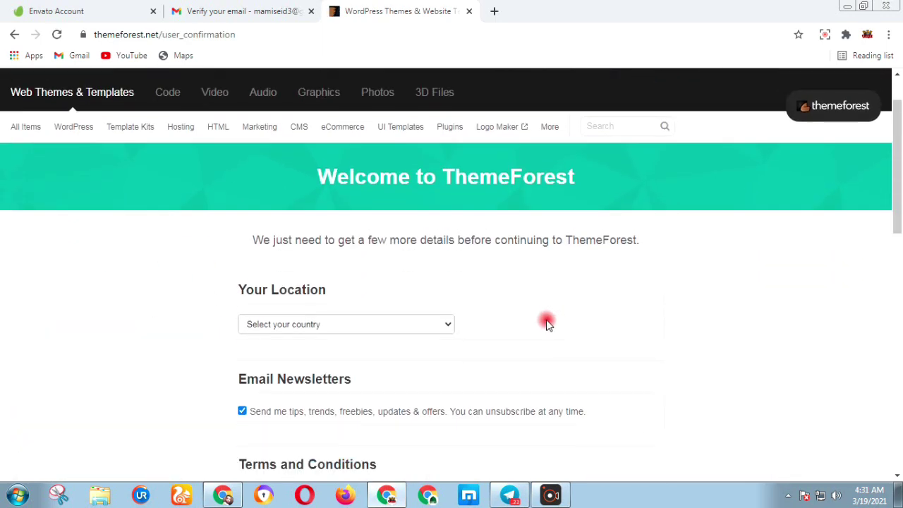
scroll(538, 308, up, 2)
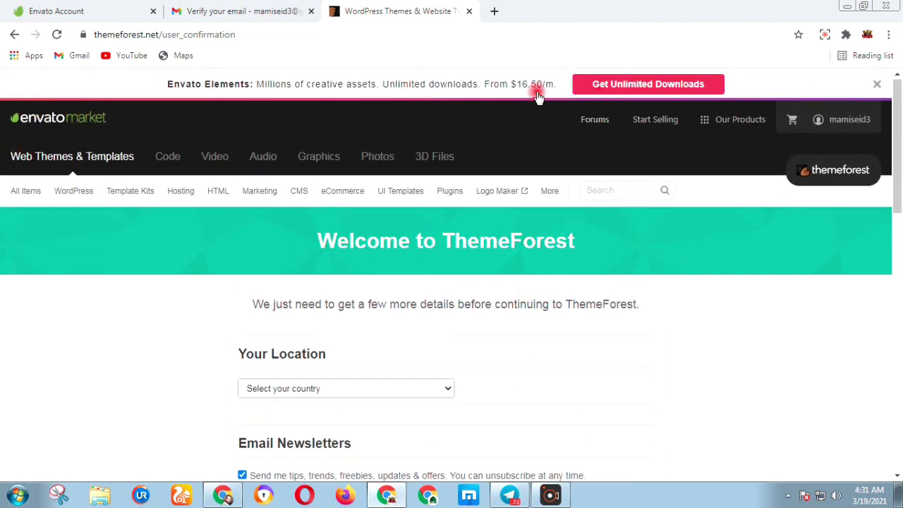
mouse_move(400, 194)
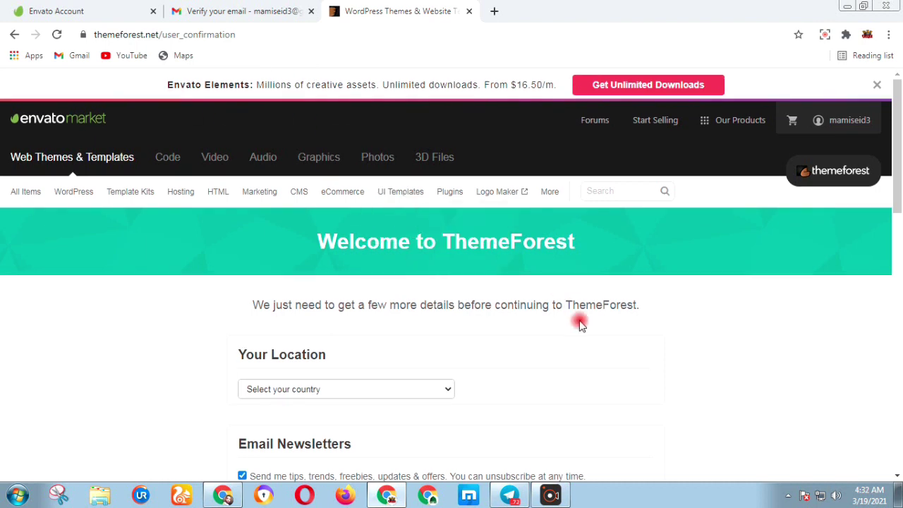
scroll(534, 339, down, 2)
scroll(523, 334, down, 1)
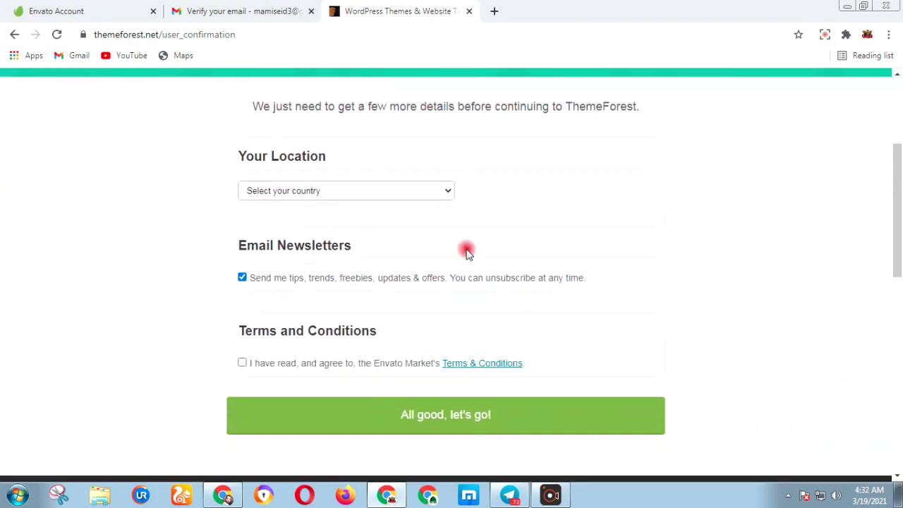
click(447, 193)
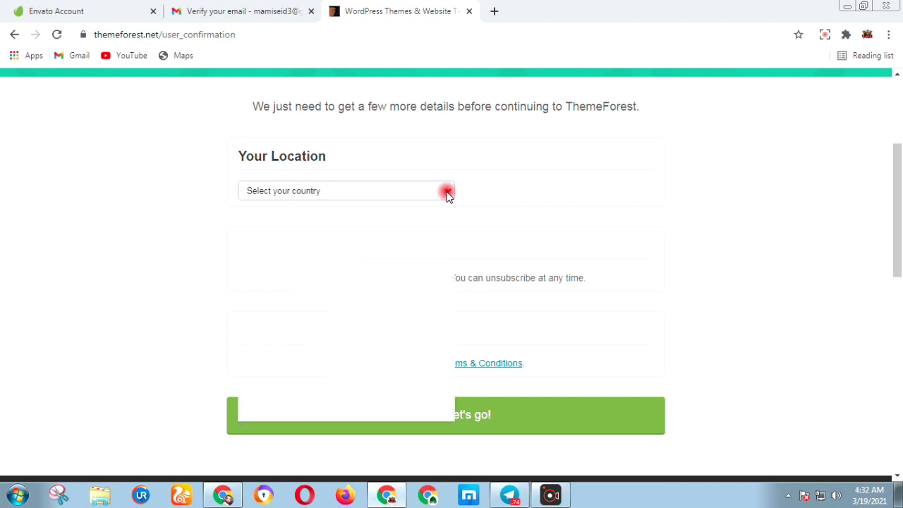
scroll(342, 339, down, 5)
scroll(338, 337, down, 6)
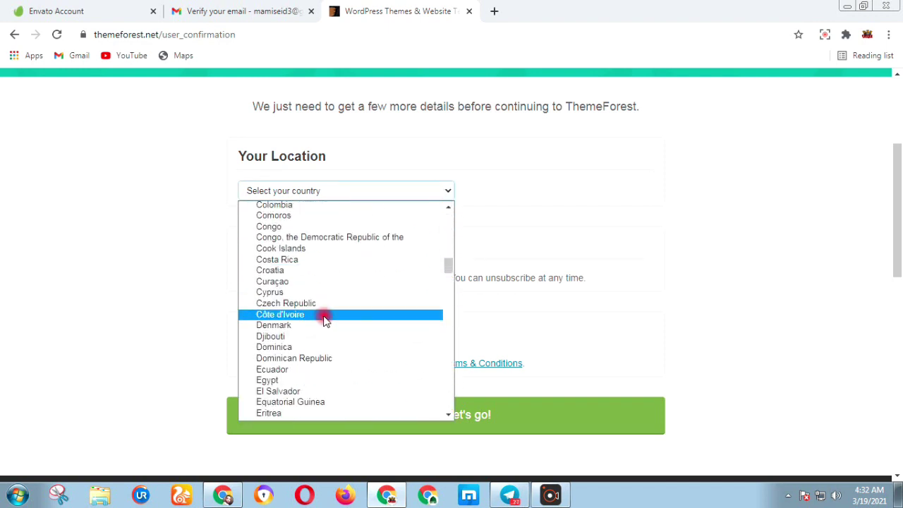
click(290, 302)
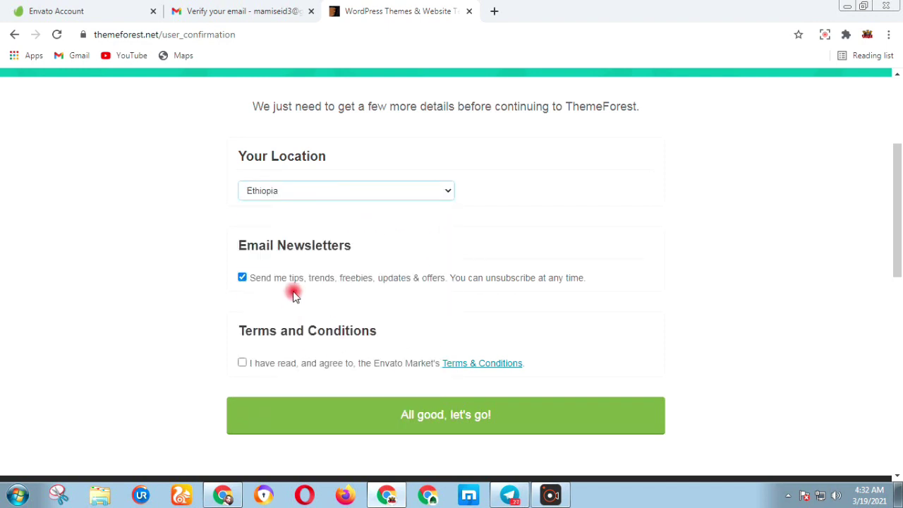
Accept the Envato Market Terms & Conditions, decline the newsletter, and submit the details
scroll(314, 309, down, 1)
click(270, 297)
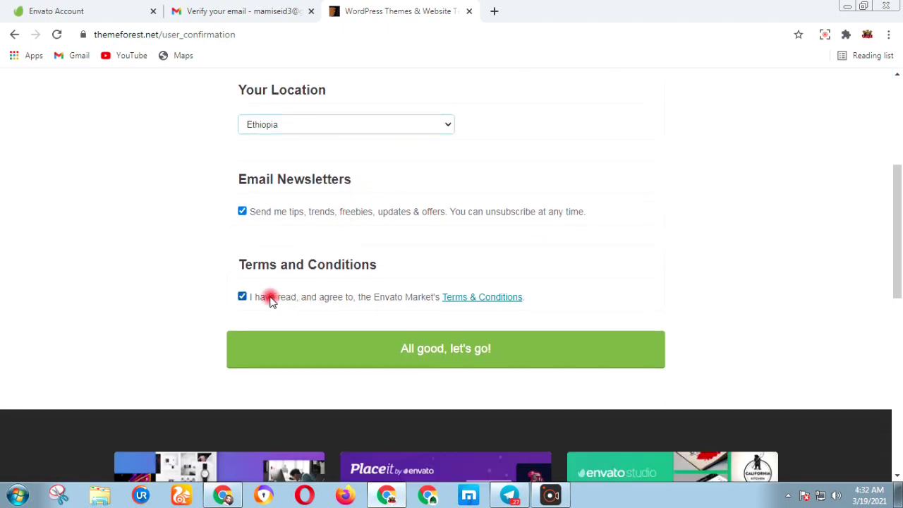
click(243, 211)
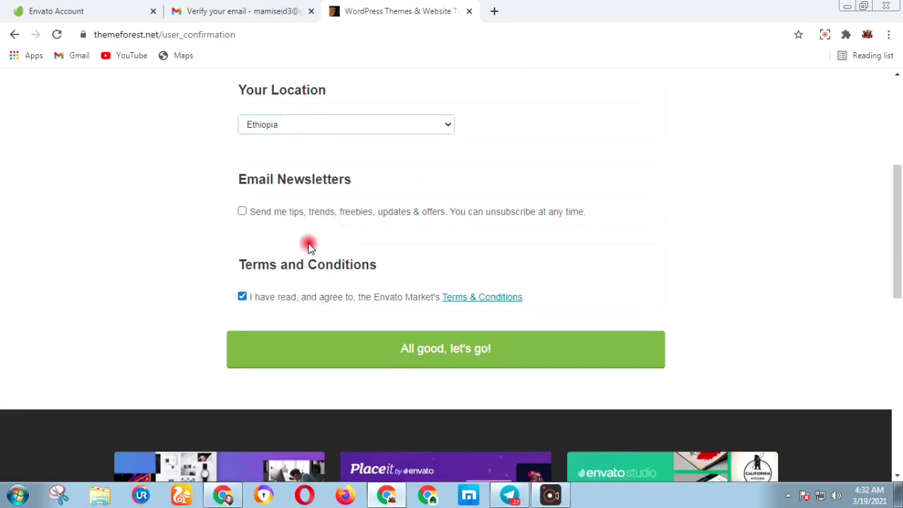
click(449, 355)
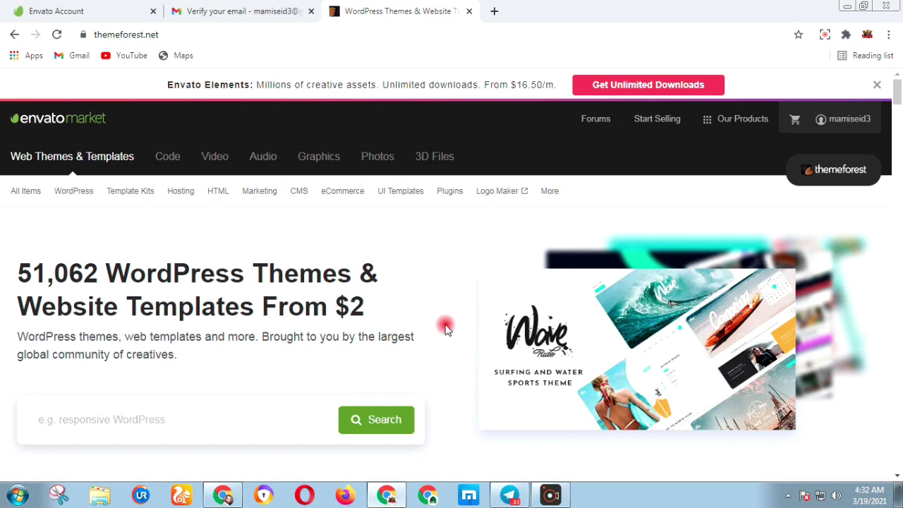
Open account Settings, review the Billing Information, and go to the Payouts page
scroll(439, 315, down, 1)
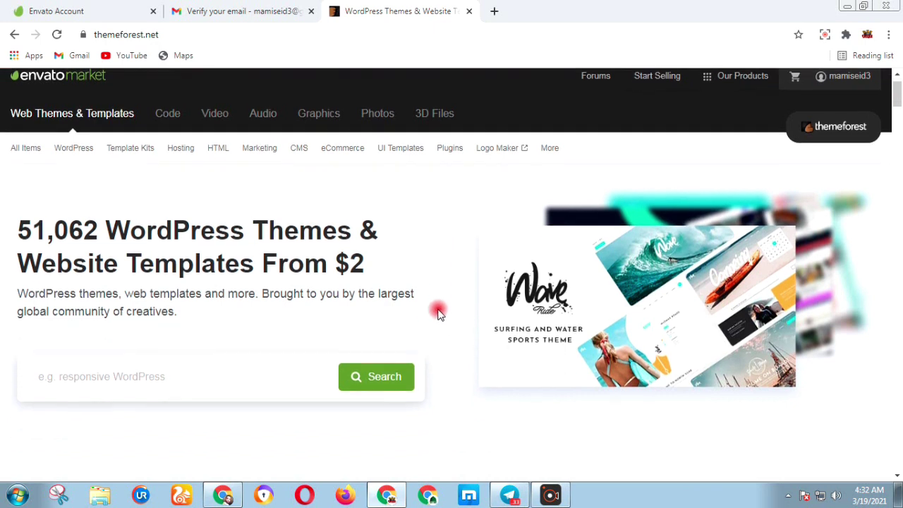
scroll(439, 315, down, 9)
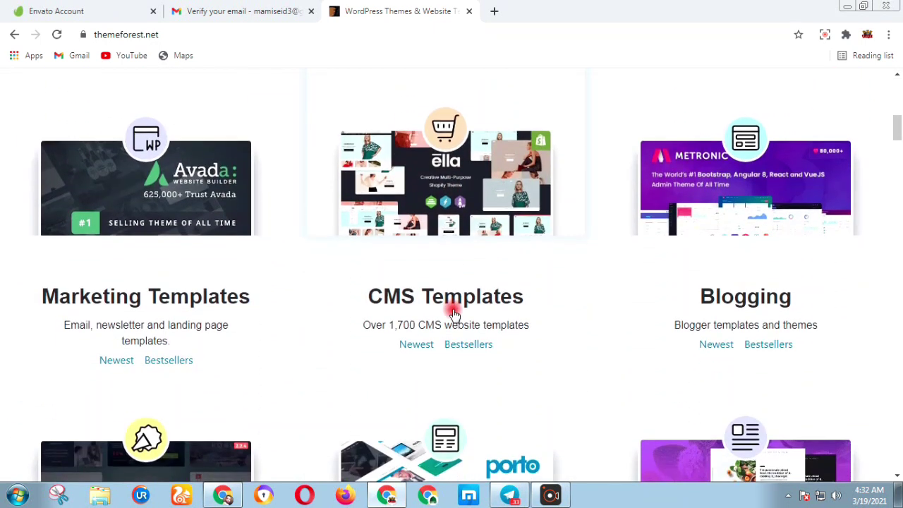
scroll(454, 313, down, 8)
scroll(454, 314, up, 17)
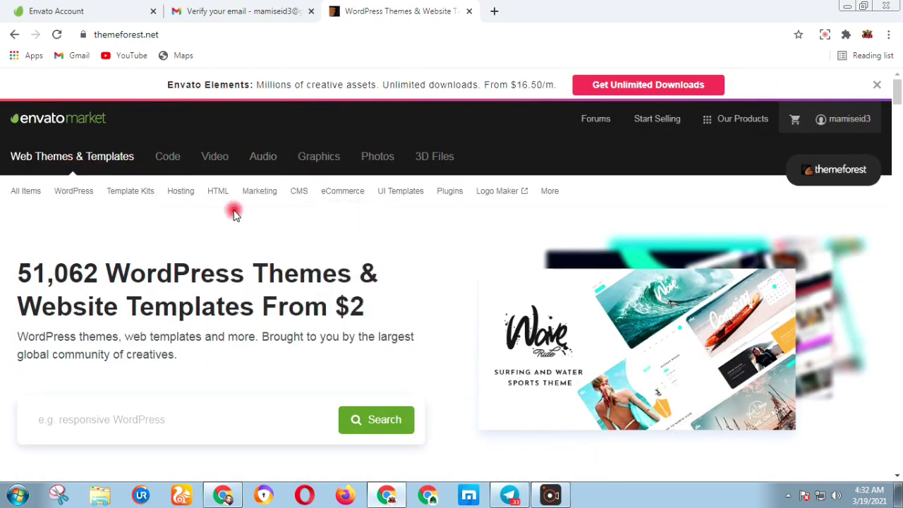
mouse_move(837, 126)
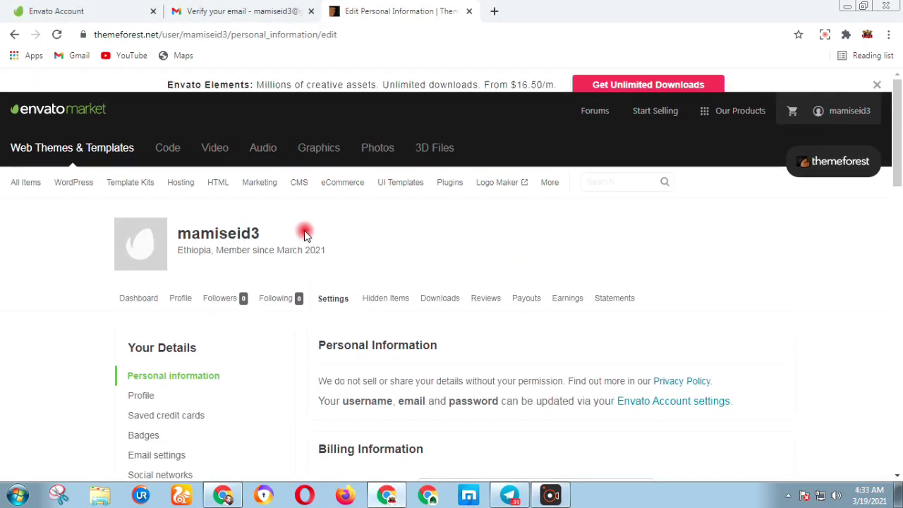
scroll(404, 286, down, 3)
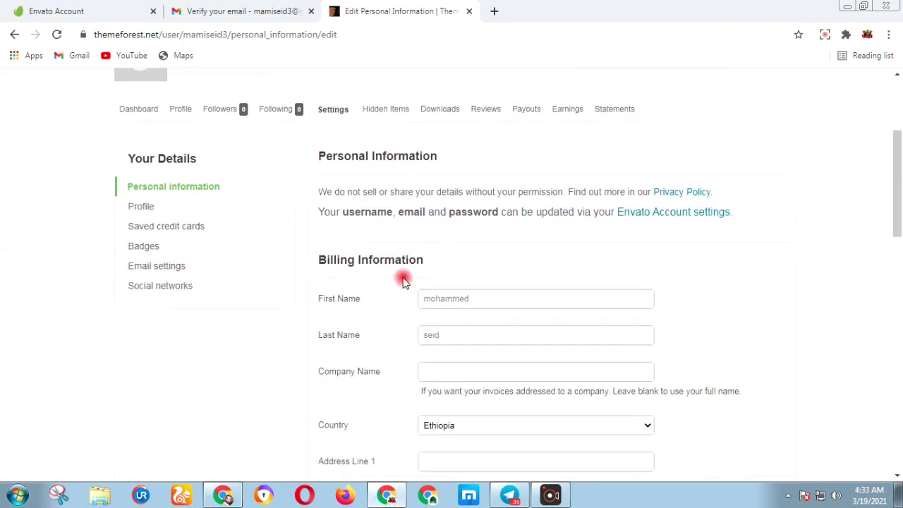
scroll(403, 281, down, 1)
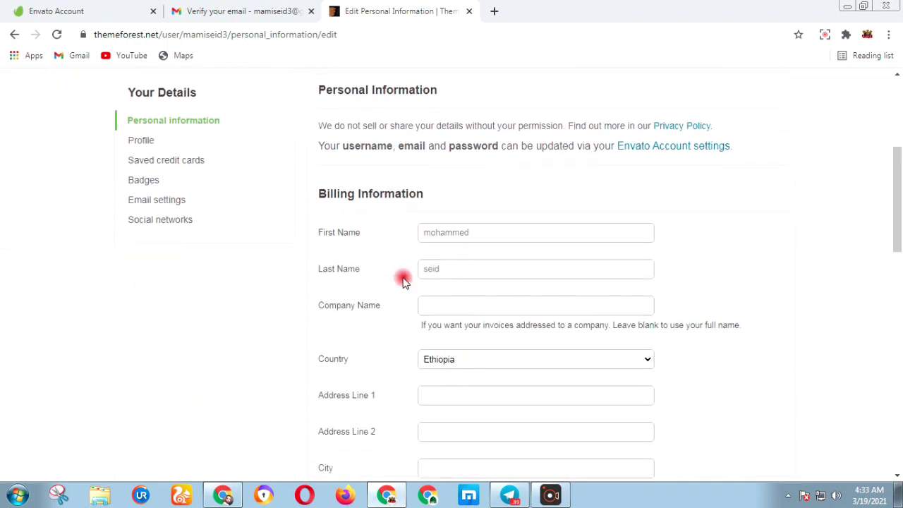
scroll(403, 279, up, 2)
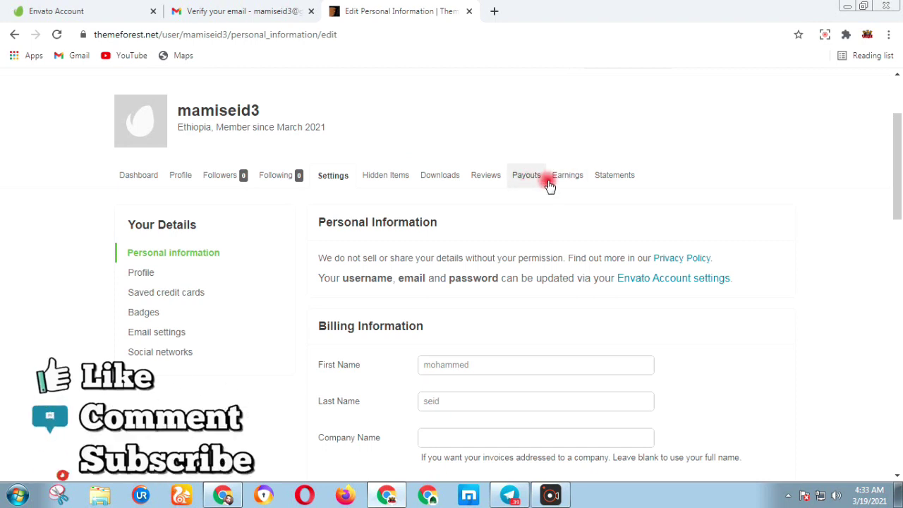
click(527, 176)
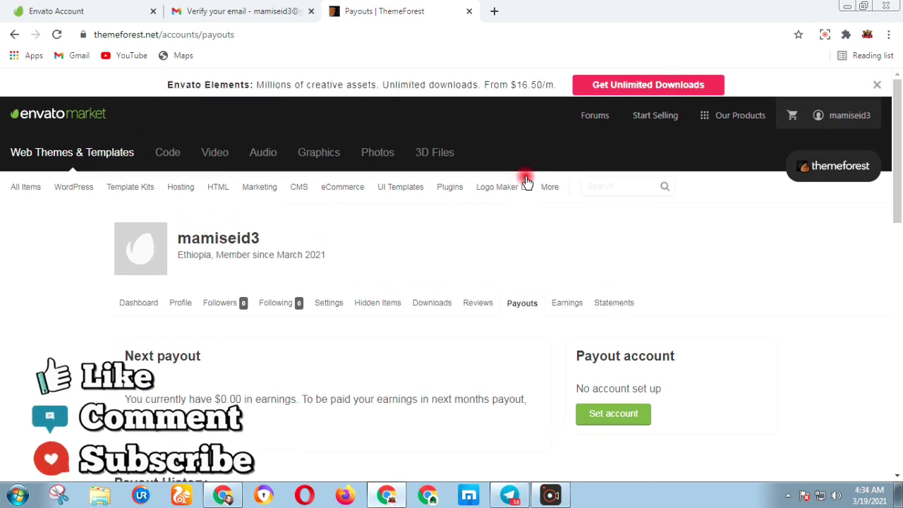
Pick Payoneer as the payment method on the new payout account form
scroll(257, 244, down, 2)
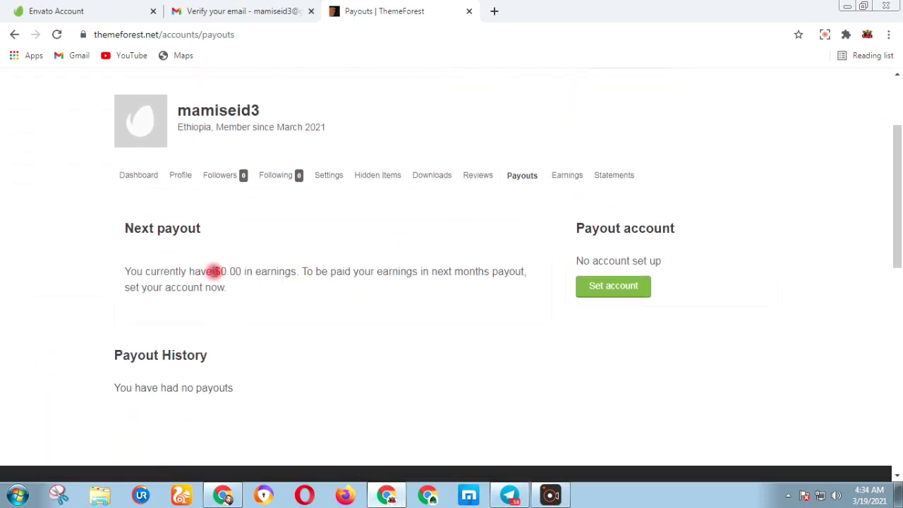
drag(213, 271, 253, 271)
scroll(344, 268, down, 1)
scroll(345, 268, down, 2)
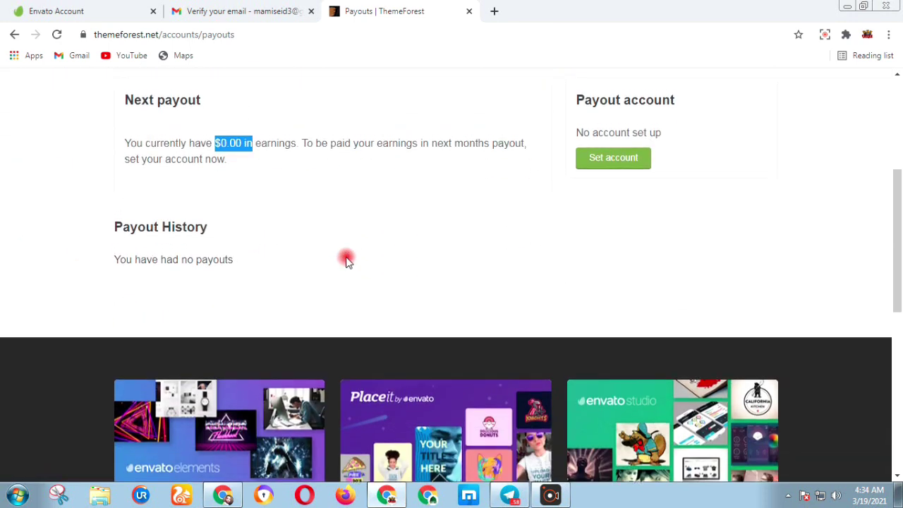
scroll(347, 259, up, 3)
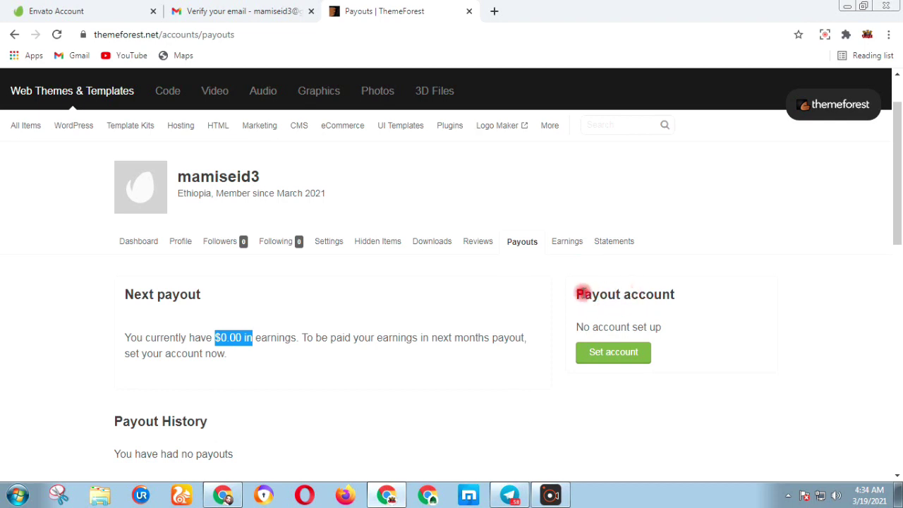
drag(576, 295, 679, 291)
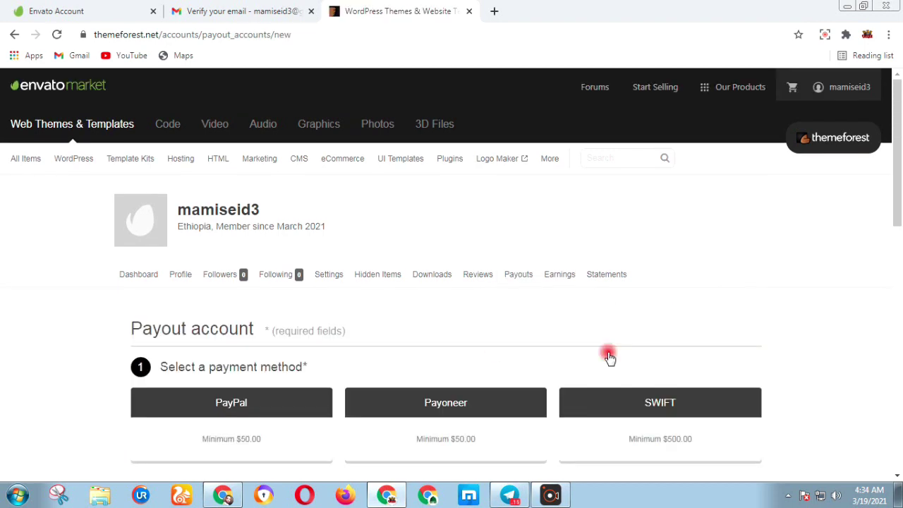
scroll(610, 357, down, 3)
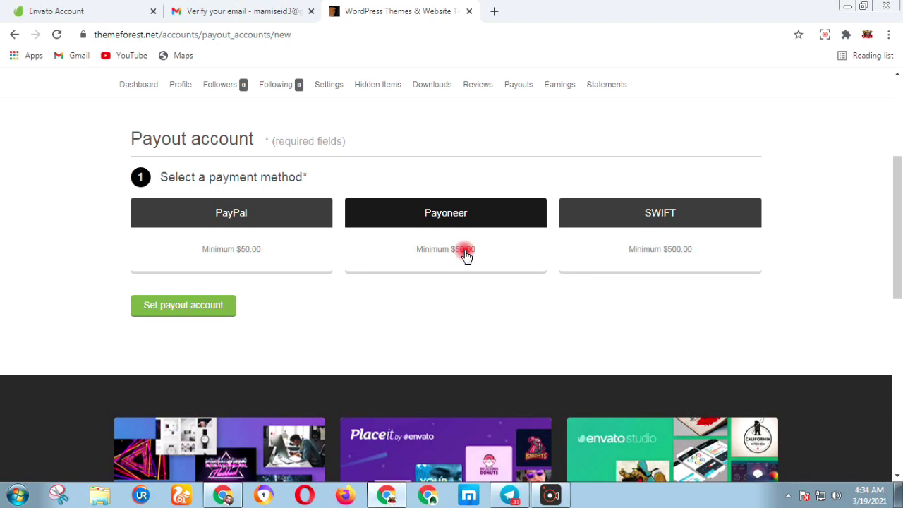
click(466, 257)
scroll(466, 257, down, 2)
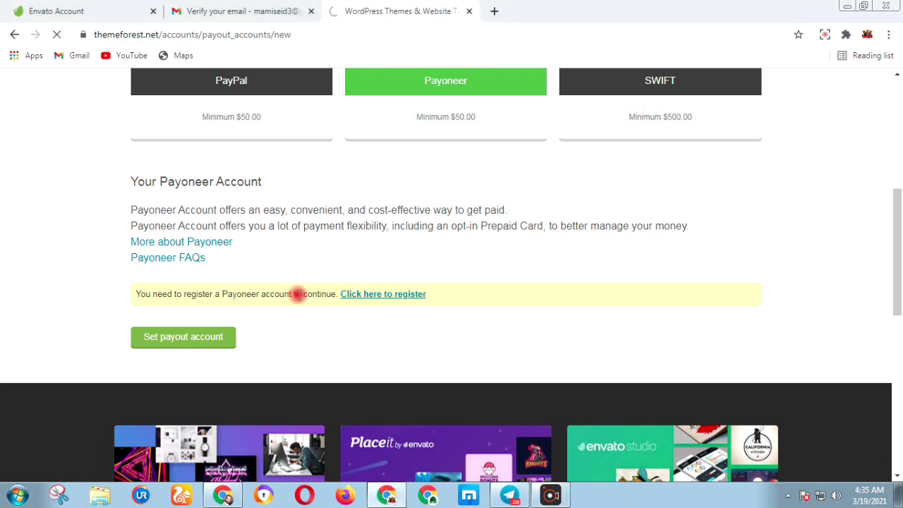
Select the Prepaid MasterCard option and begin the Payoneer sign-up
drag(221, 293, 285, 295)
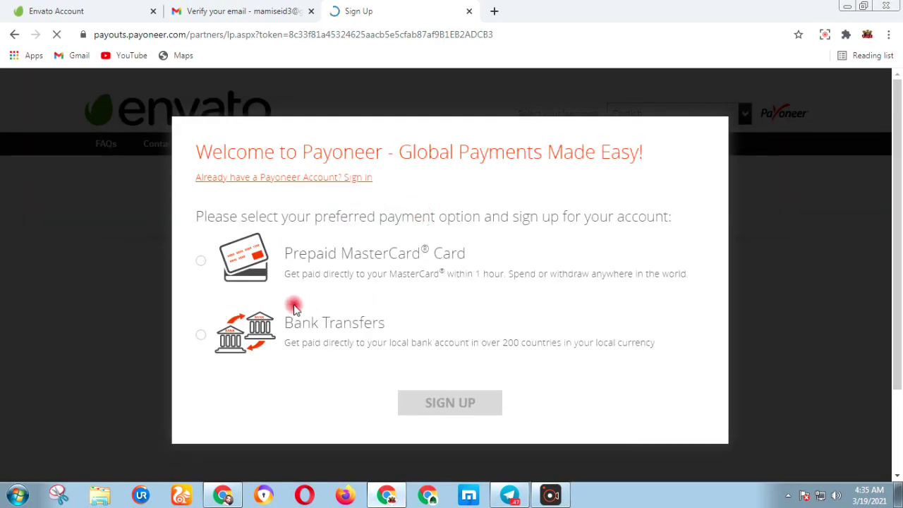
click(201, 261)
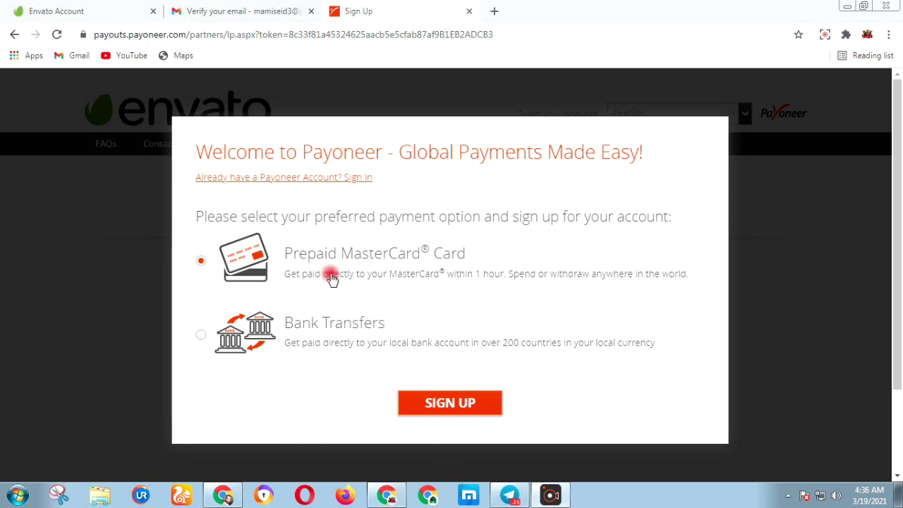
click(441, 404)
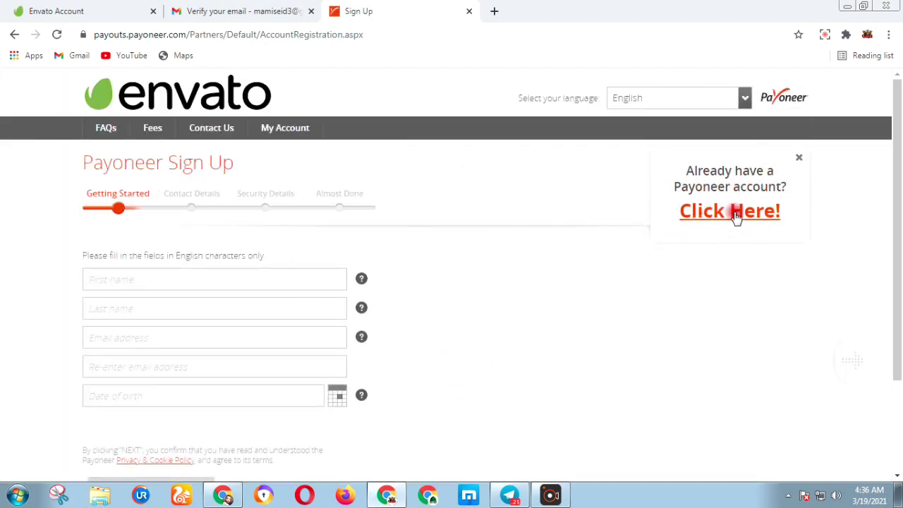
Dismiss the existing-account prompt and enter first name, last name and the e-mail twice
click(798, 159)
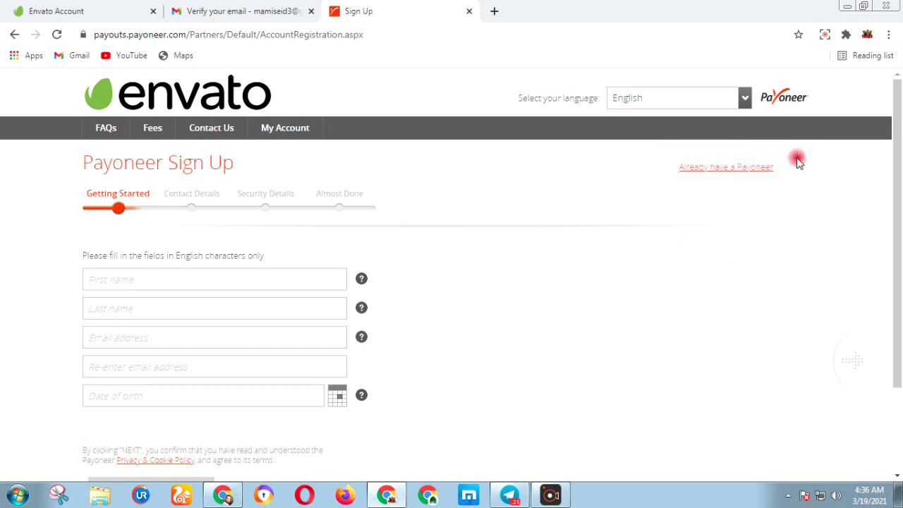
click(132, 280)
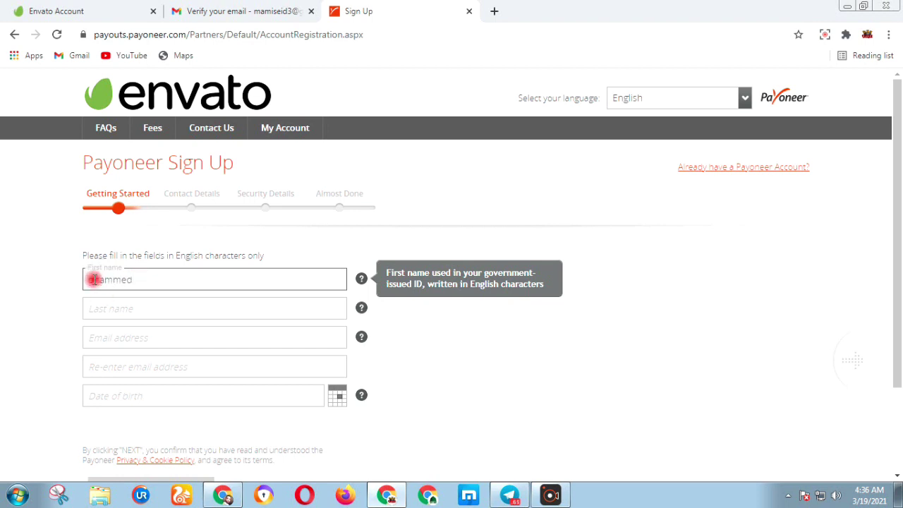
click(89, 306)
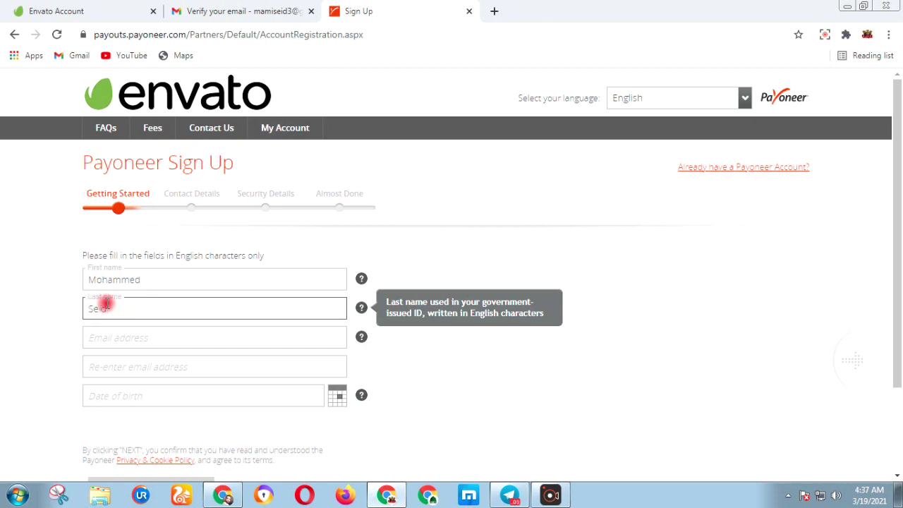
click(125, 337)
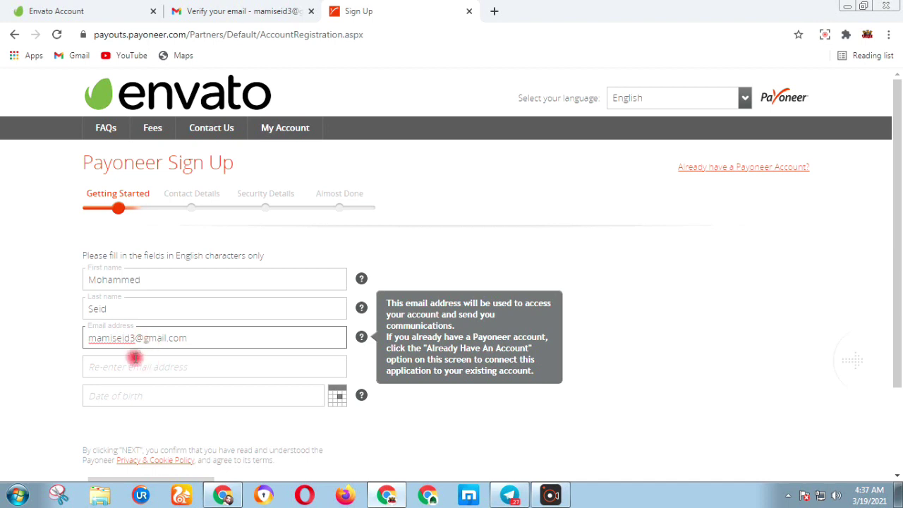
click(151, 364)
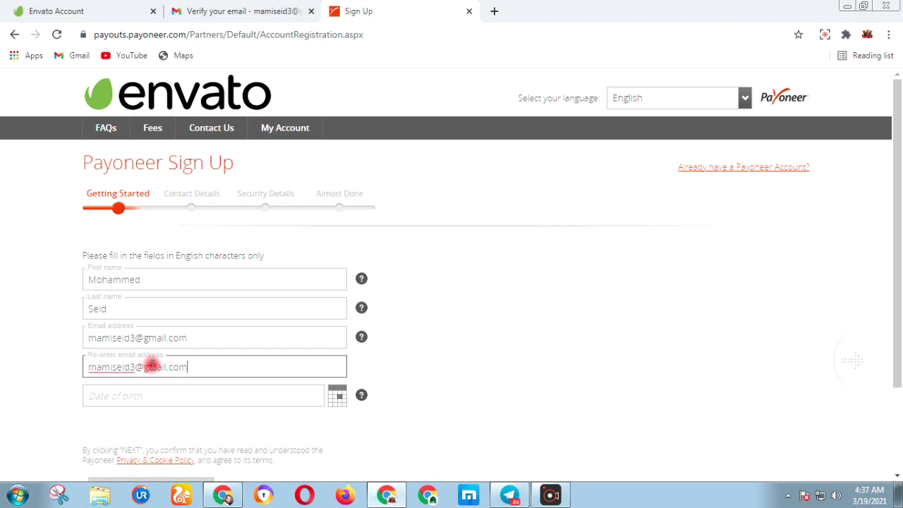
Set the birth date to day 19 in the calendar and submit the Getting Started details
click(130, 399)
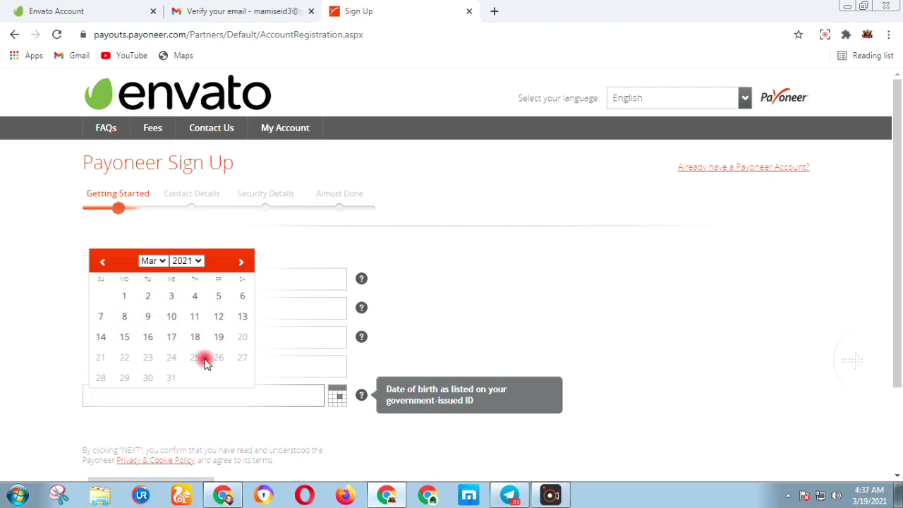
scroll(211, 363, down, 2)
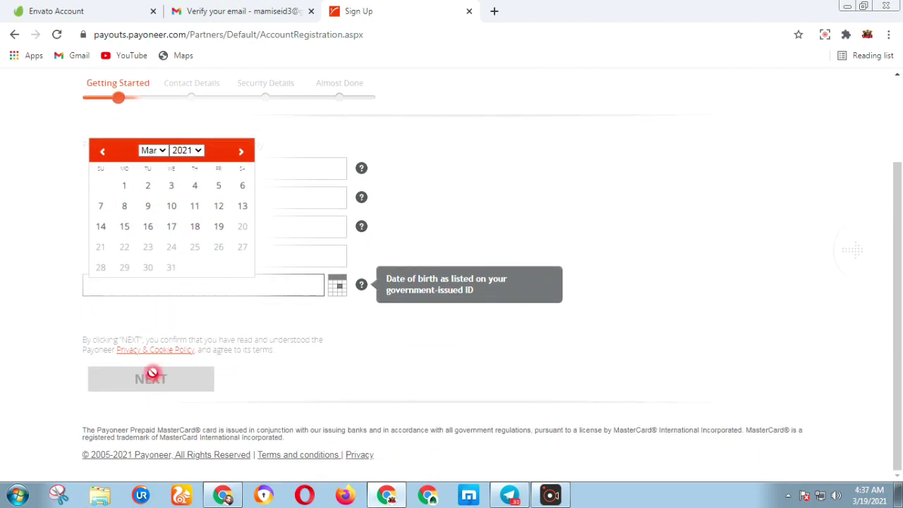
scroll(264, 321, up, 2)
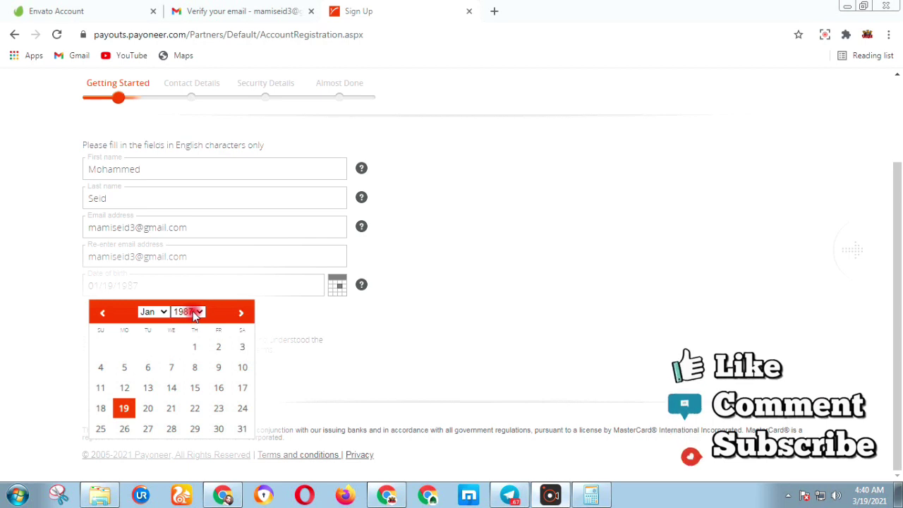
click(238, 311)
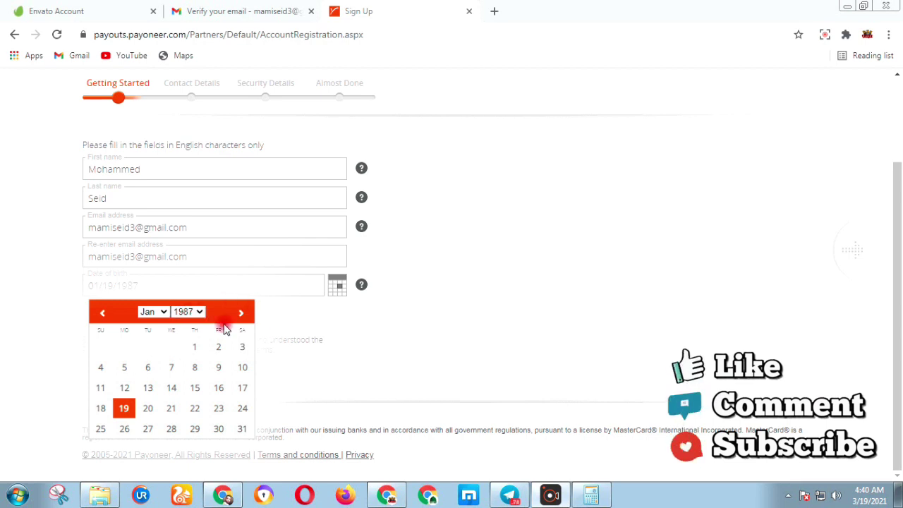
click(124, 409)
click(178, 326)
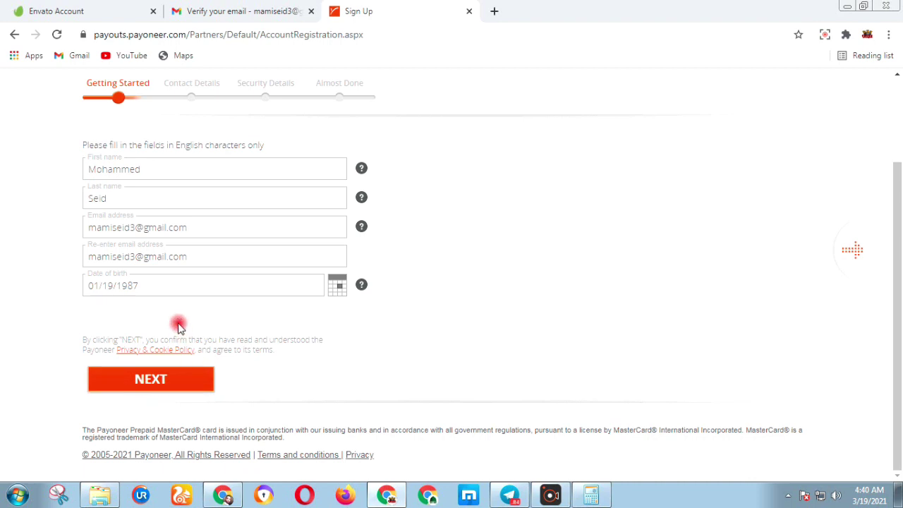
click(142, 284)
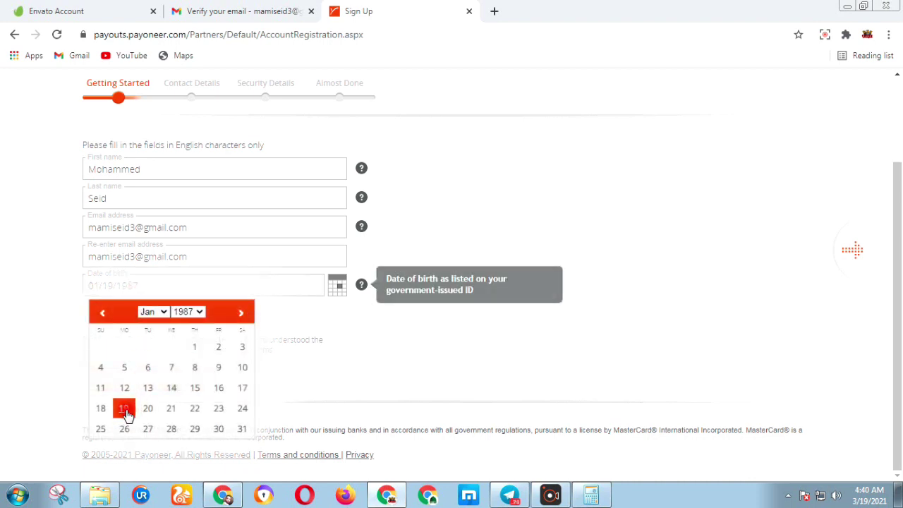
click(123, 409)
click(157, 387)
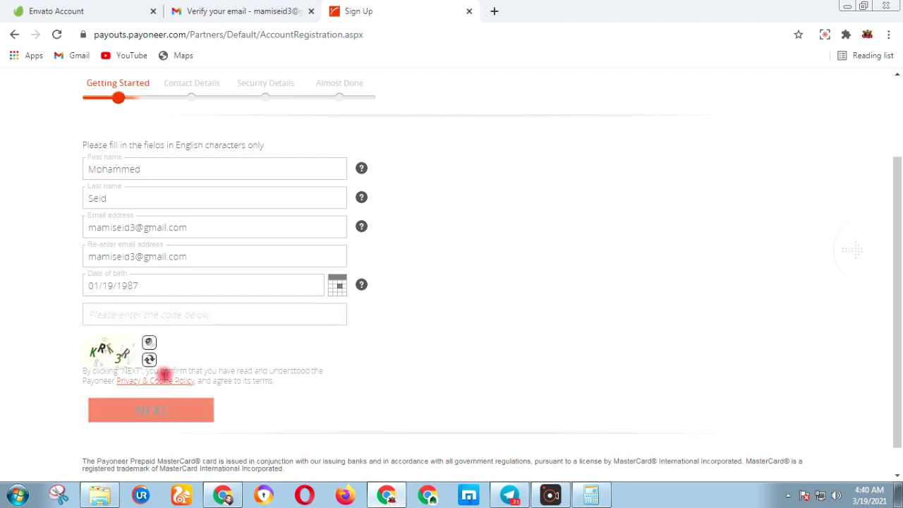
Refresh the image code, enter the displayed code, and continue to Contact Details
scroll(211, 400, down, 1)
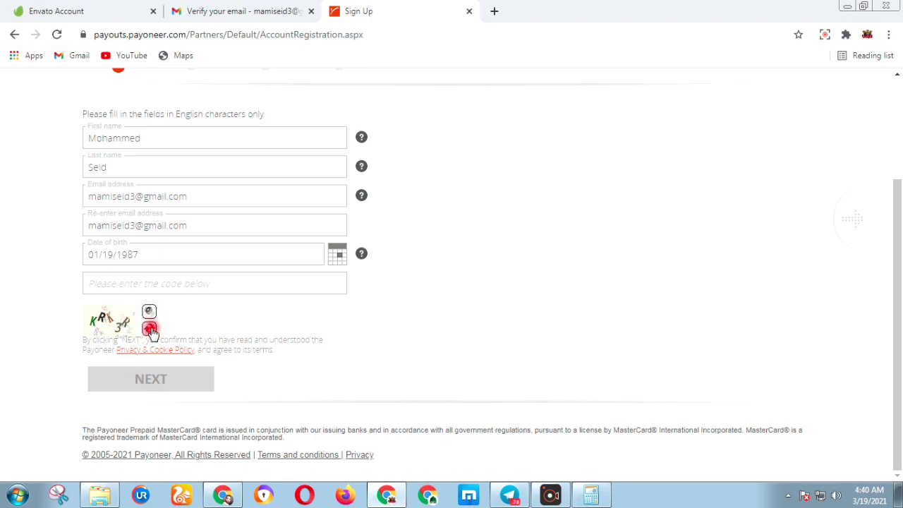
click(150, 329)
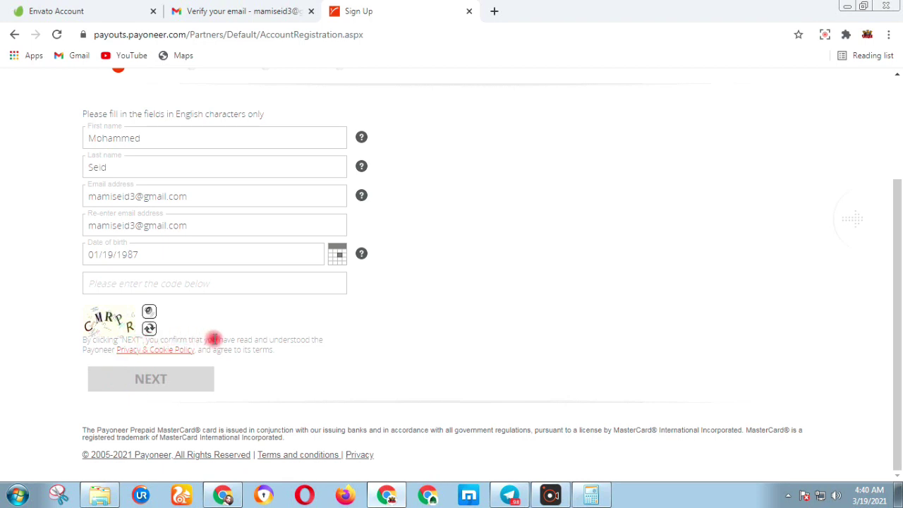
click(147, 379)
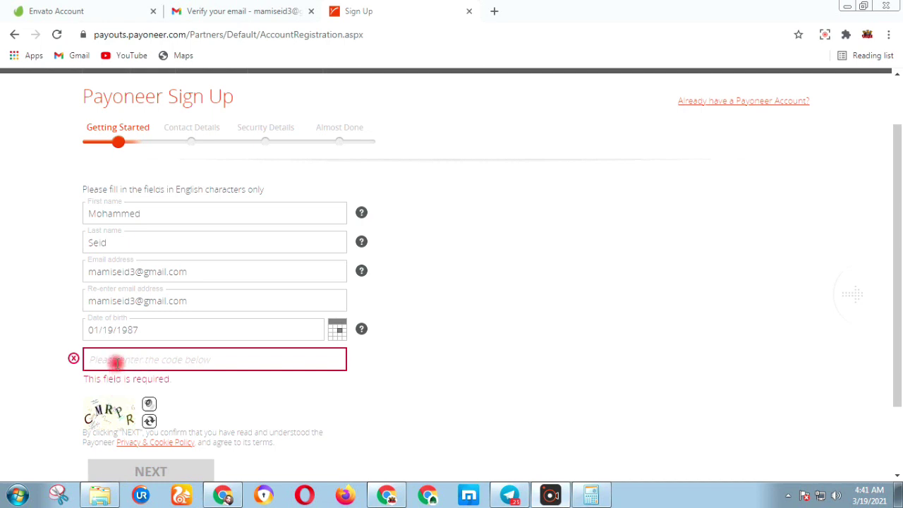
click(165, 361)
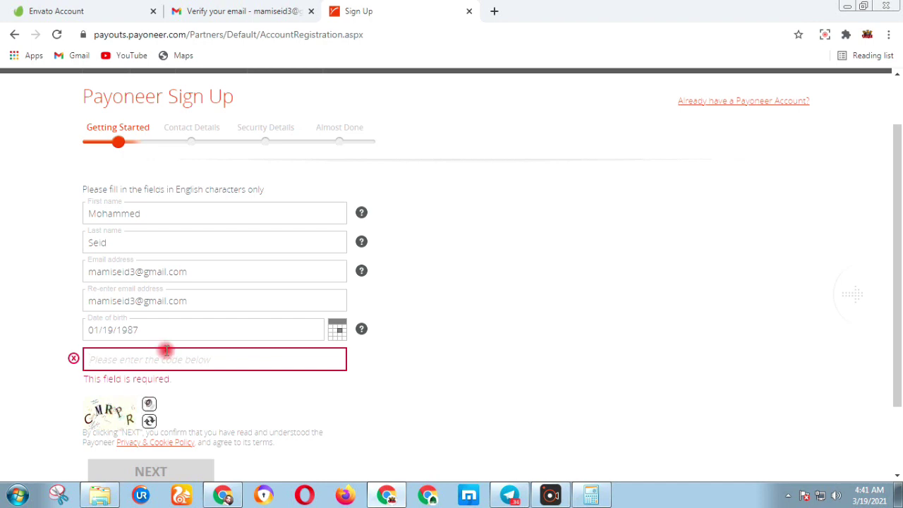
text(CMRPR)
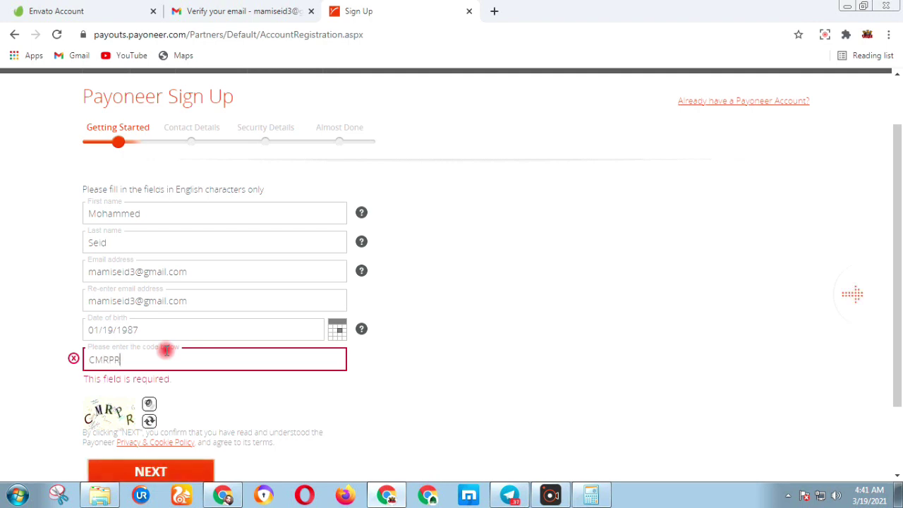
scroll(165, 351, down, 1)
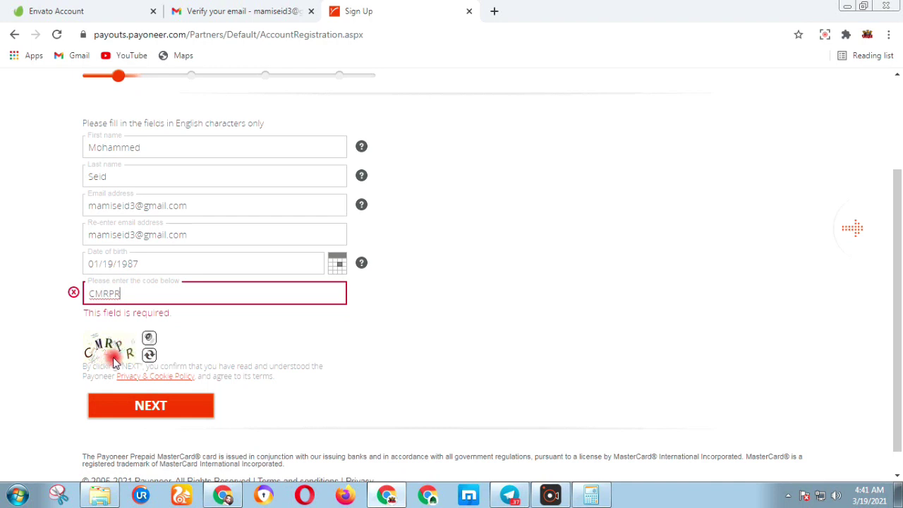
click(191, 411)
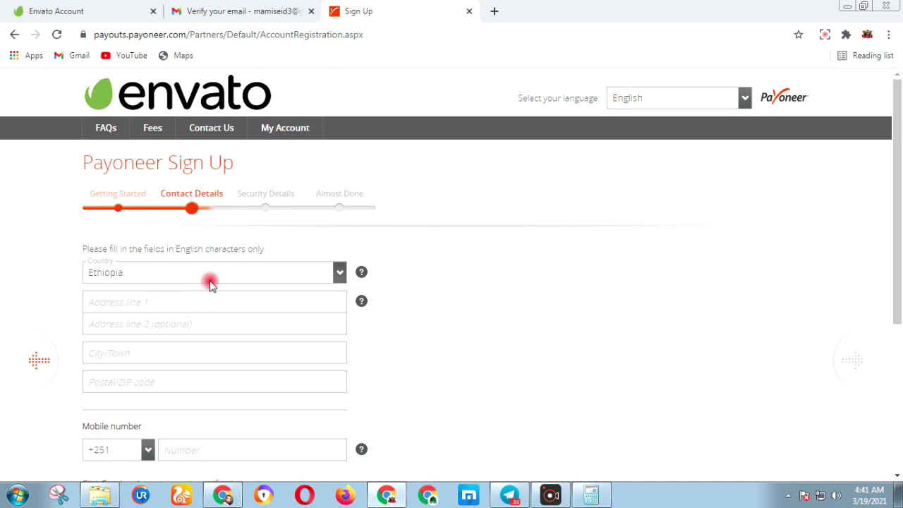
Fill in address, city, postal code and mobile number, enter the texted SMS code, and continue
click(158, 302)
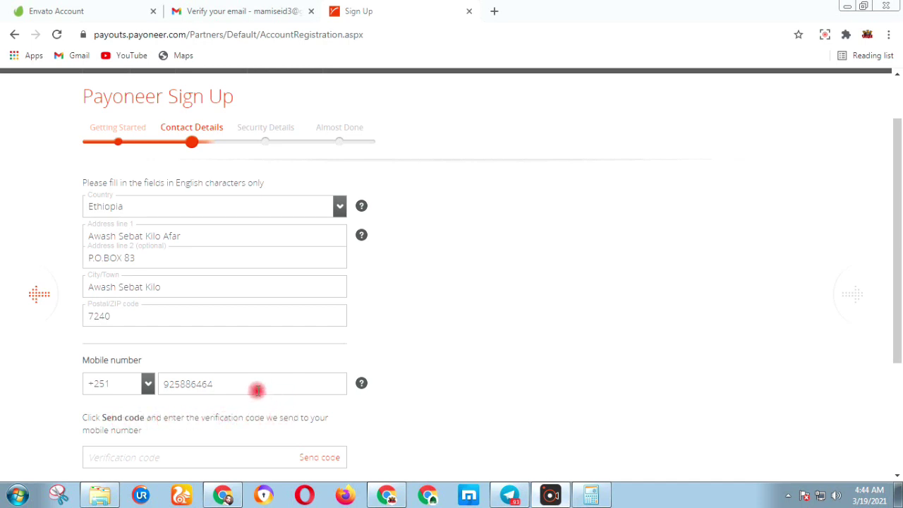
click(235, 383)
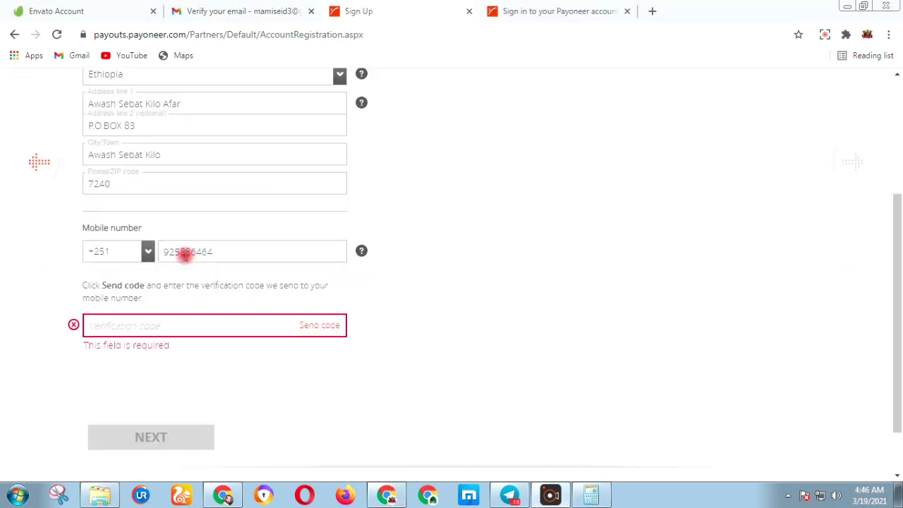
click(323, 326)
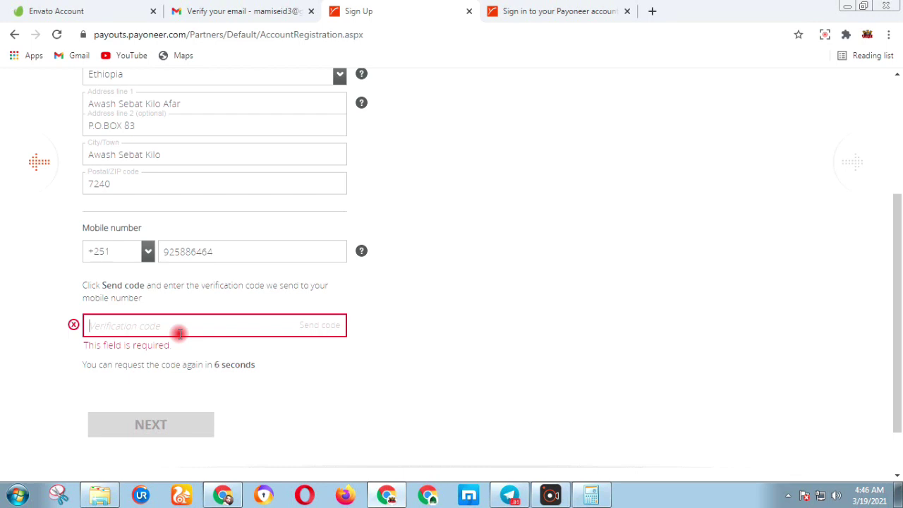
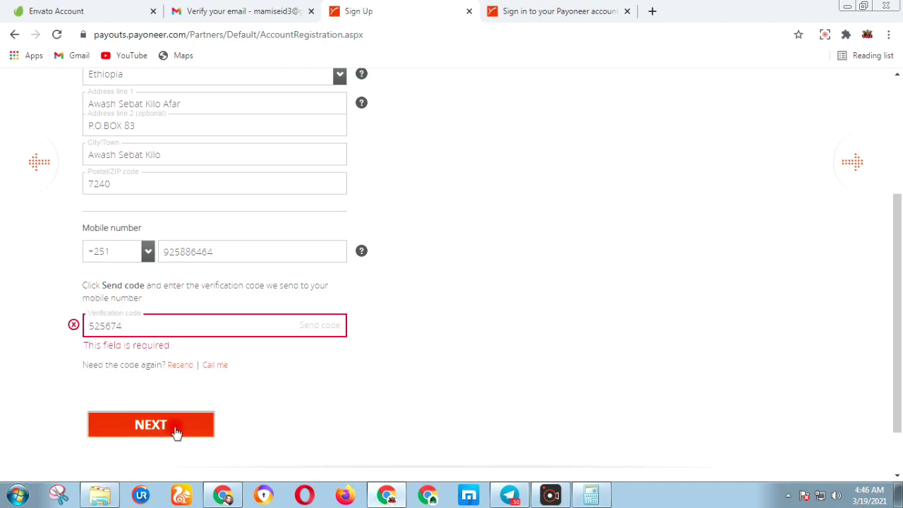
click(177, 432)
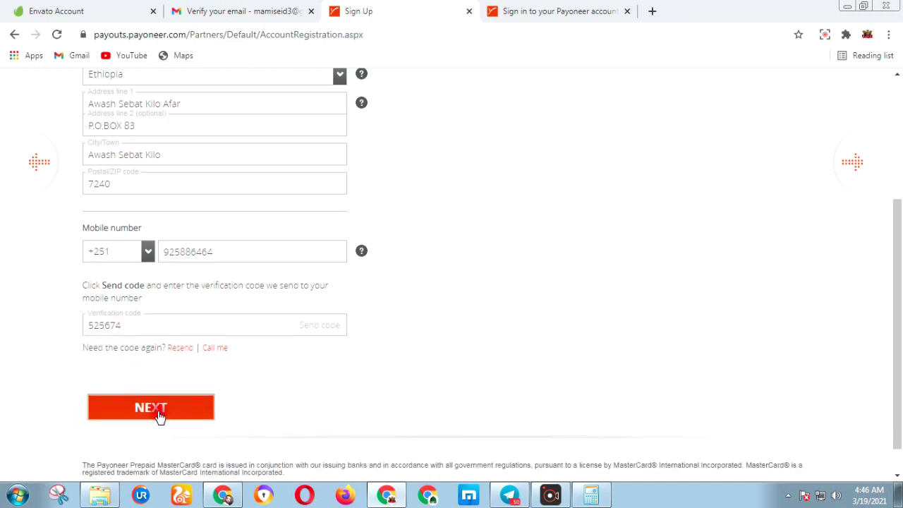
click(178, 413)
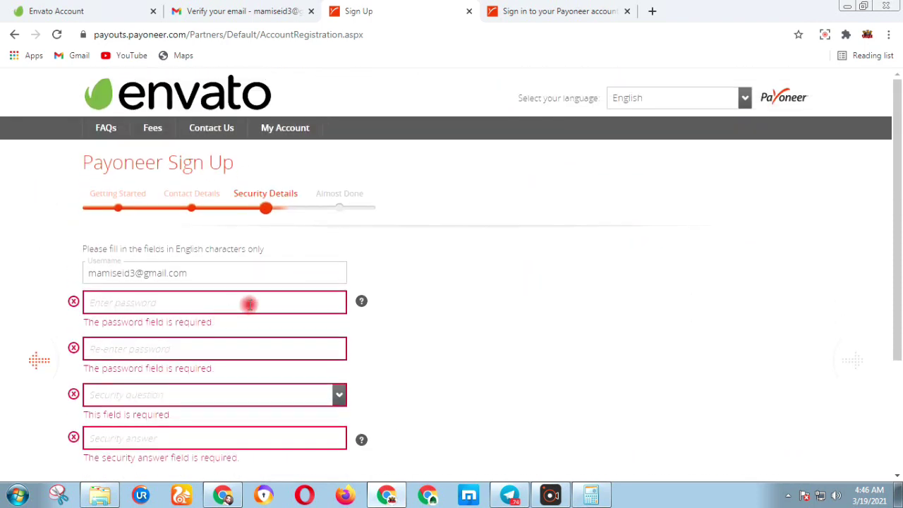
Begin entering the account password on the Security Details step
click(134, 302)
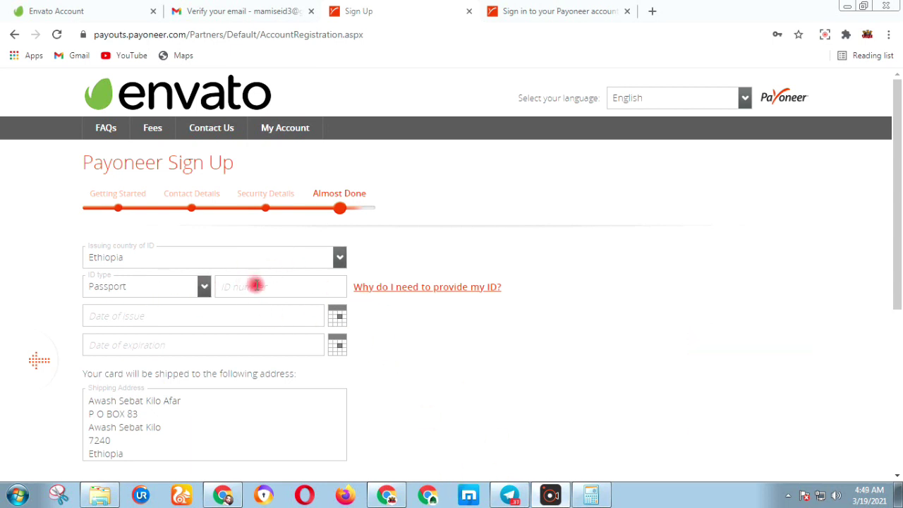
Choose National ID as the ID type and paste in the ID number
click(202, 288)
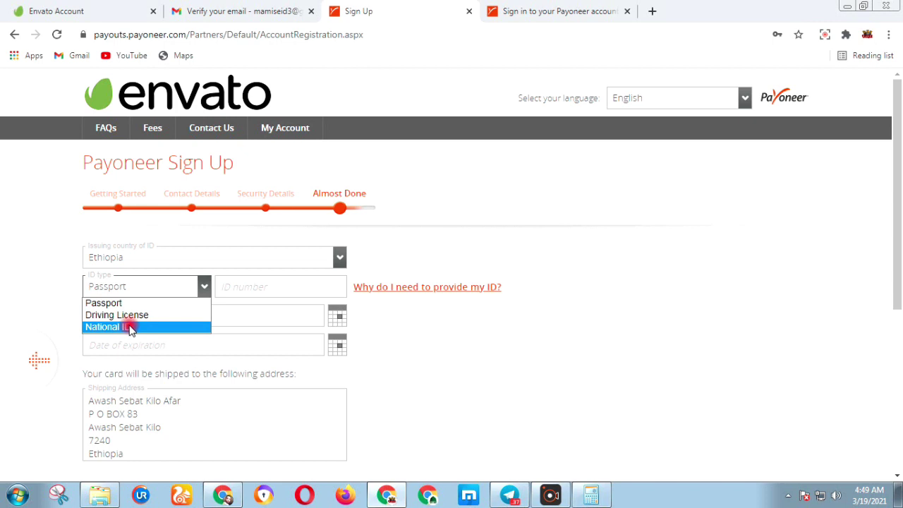
click(131, 328)
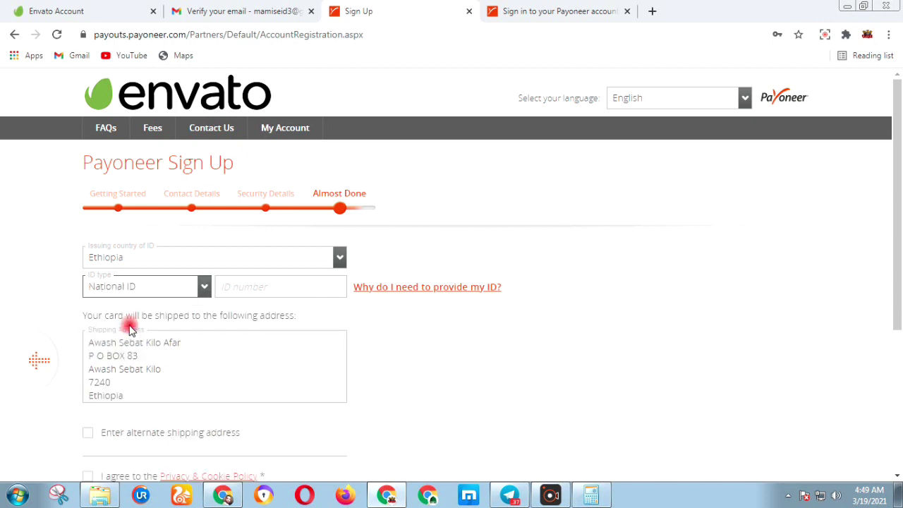
click(204, 288)
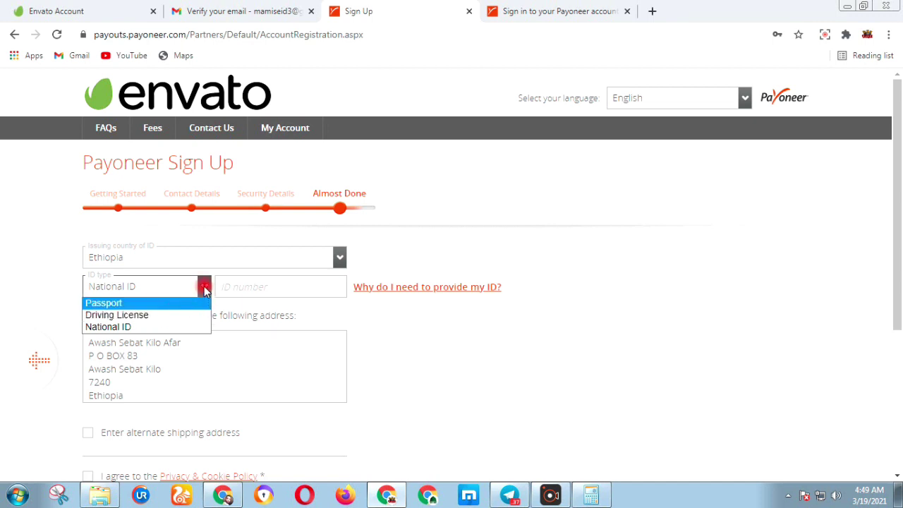
click(156, 327)
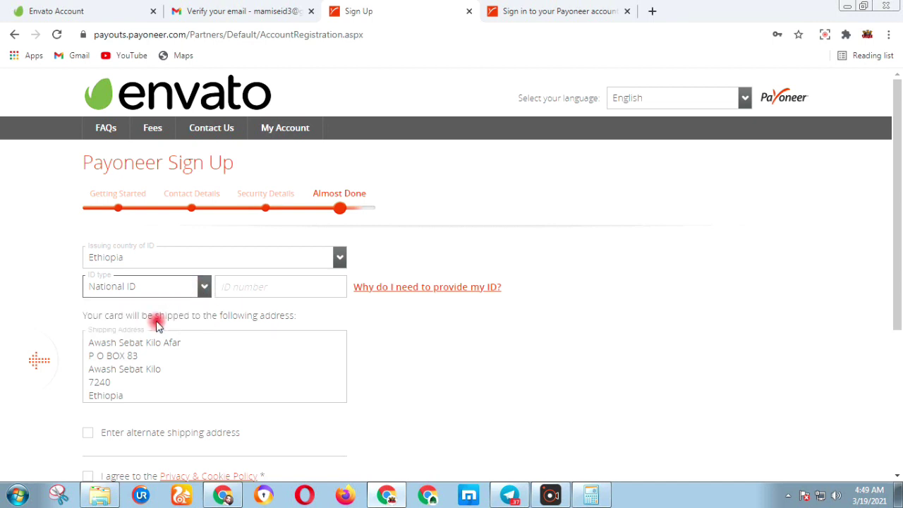
click(237, 286)
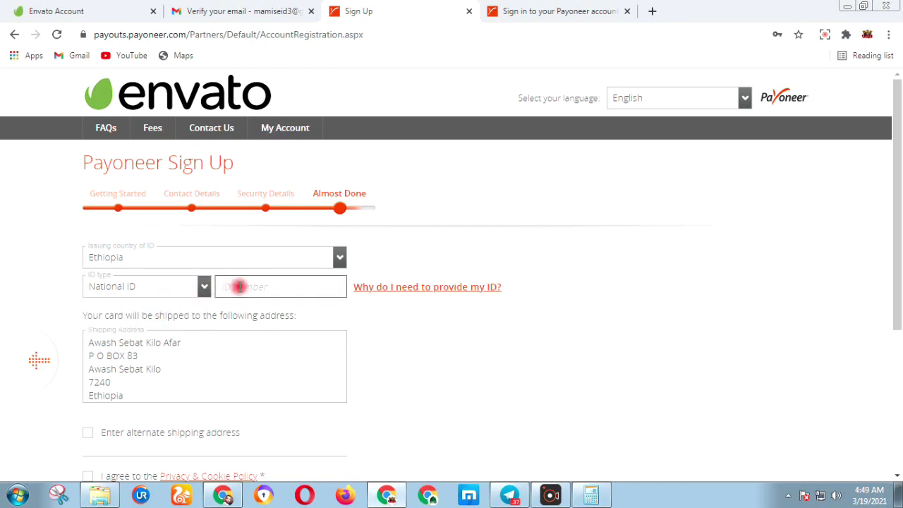
scroll(257, 324, down, 1)
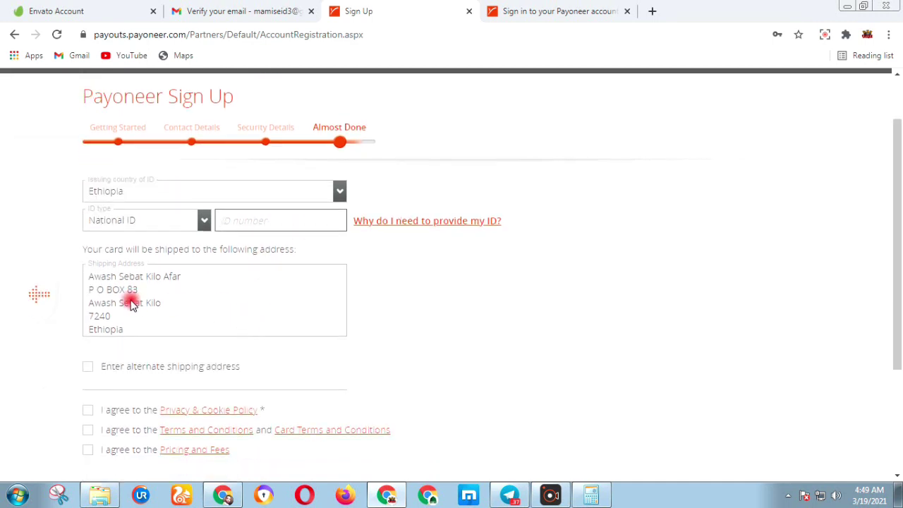
scroll(233, 323, down, 1)
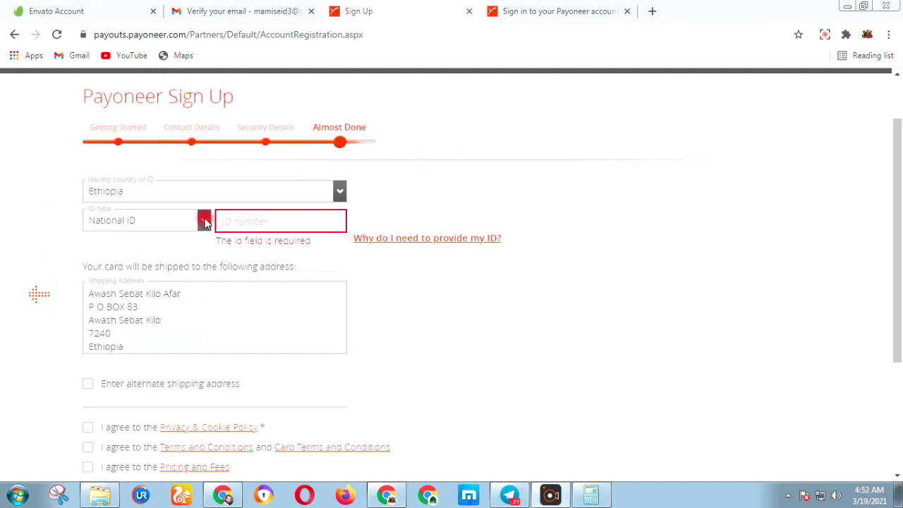
click(204, 222)
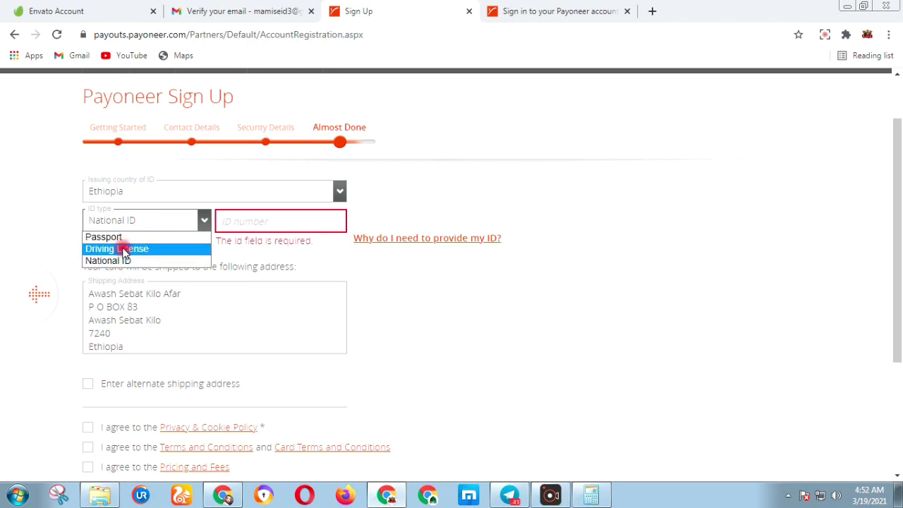
click(125, 261)
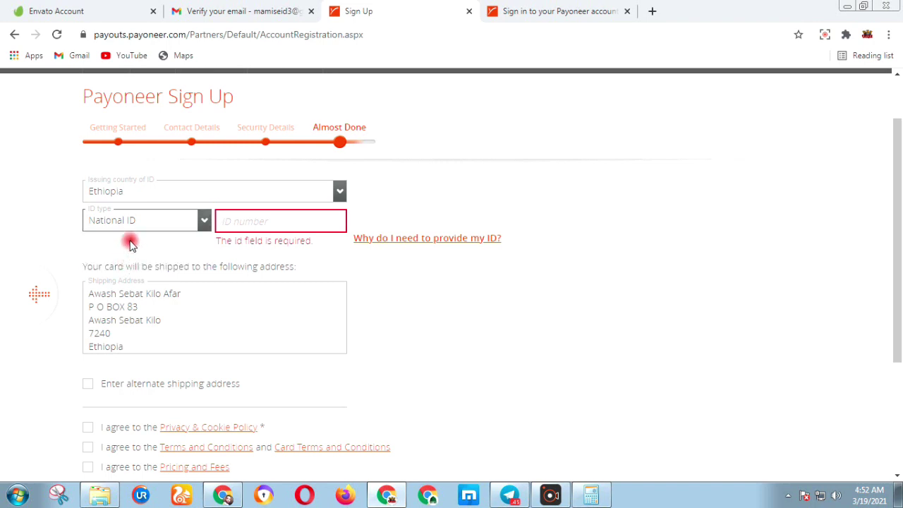
click(238, 221)
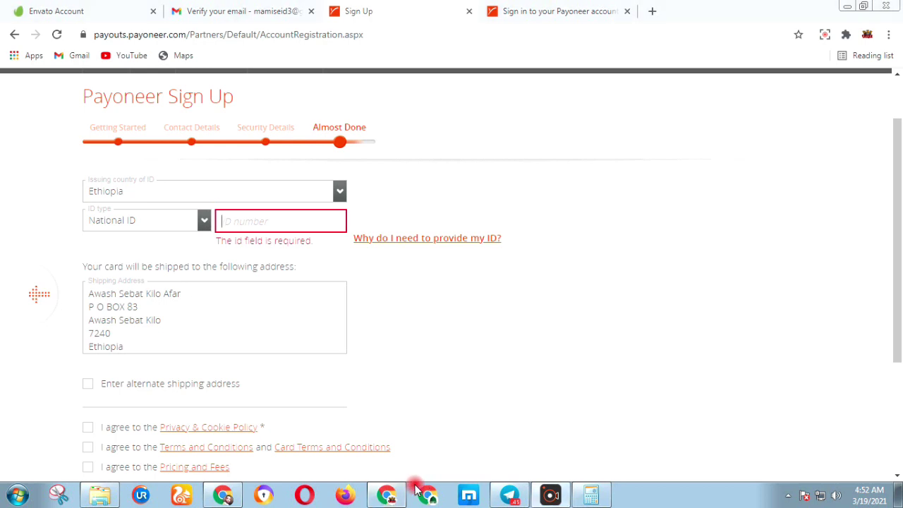
key(ctrl+v)
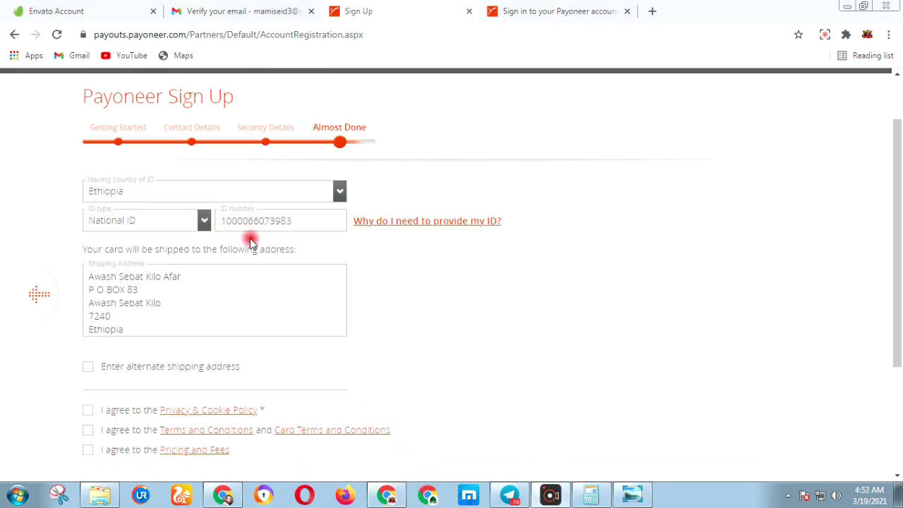
Accept the Privacy & Cookie Policy and the Terms and Conditions agreements
scroll(145, 322, down, 1)
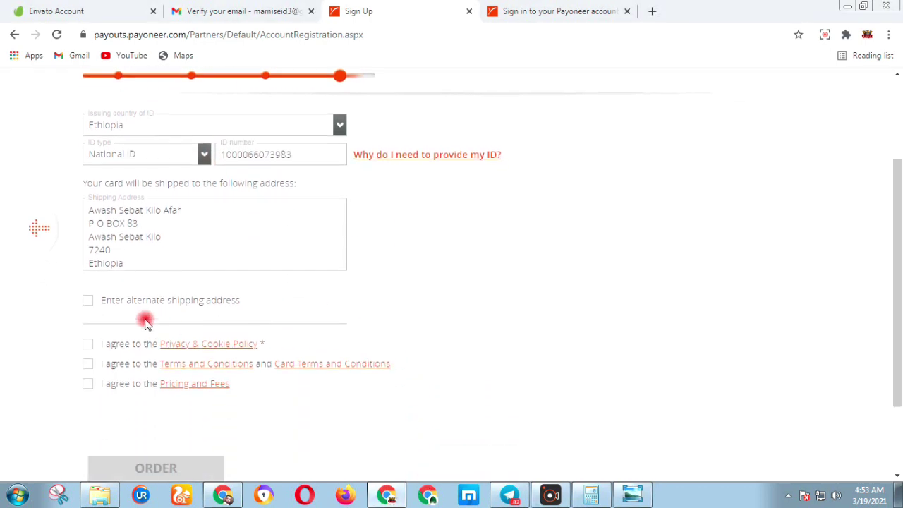
scroll(273, 318, down, 1)
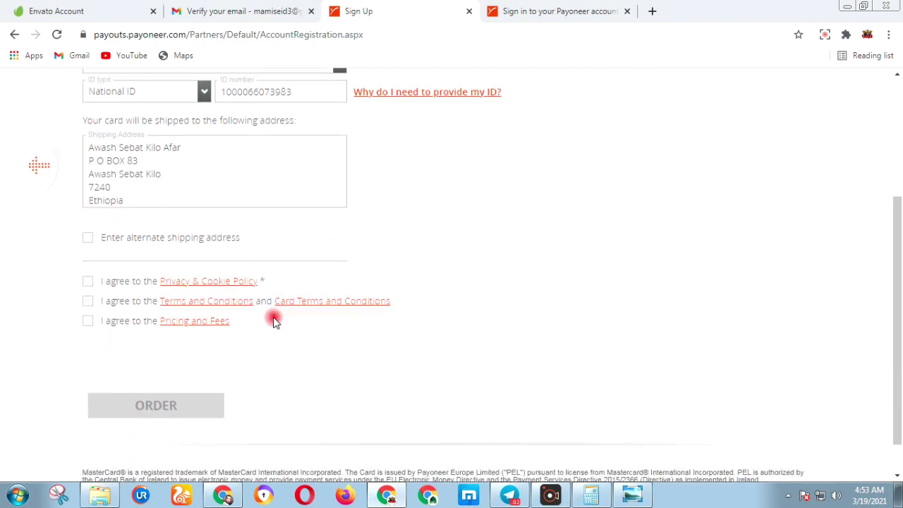
click(89, 279)
click(88, 298)
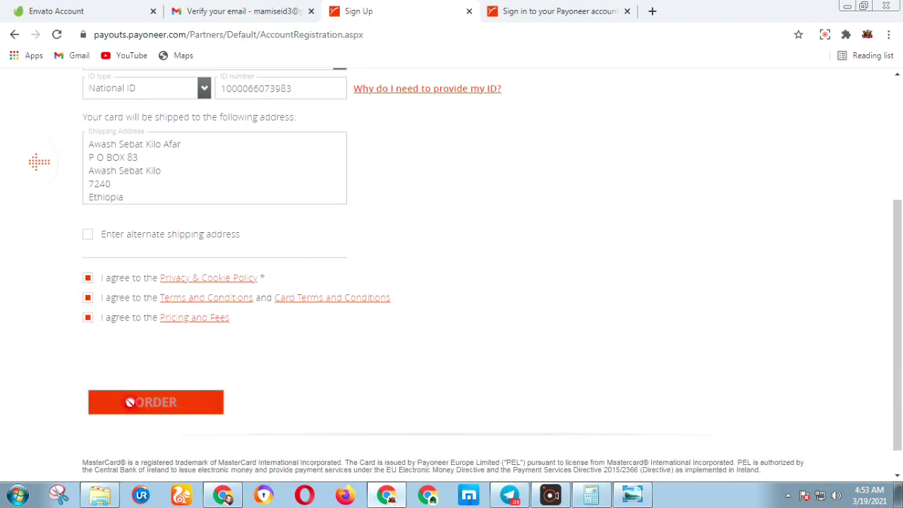
Submit the sign-up application and check the Congratulations confirmation page
click(131, 402)
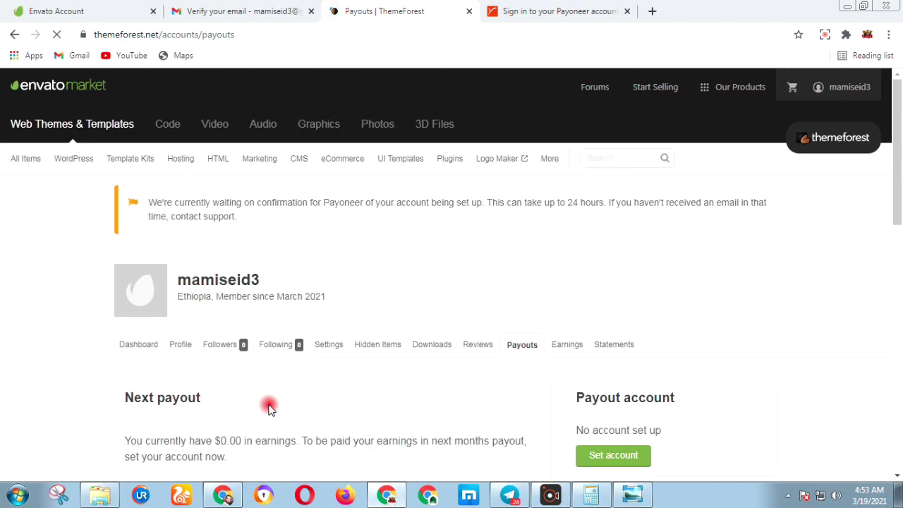
click(569, 8)
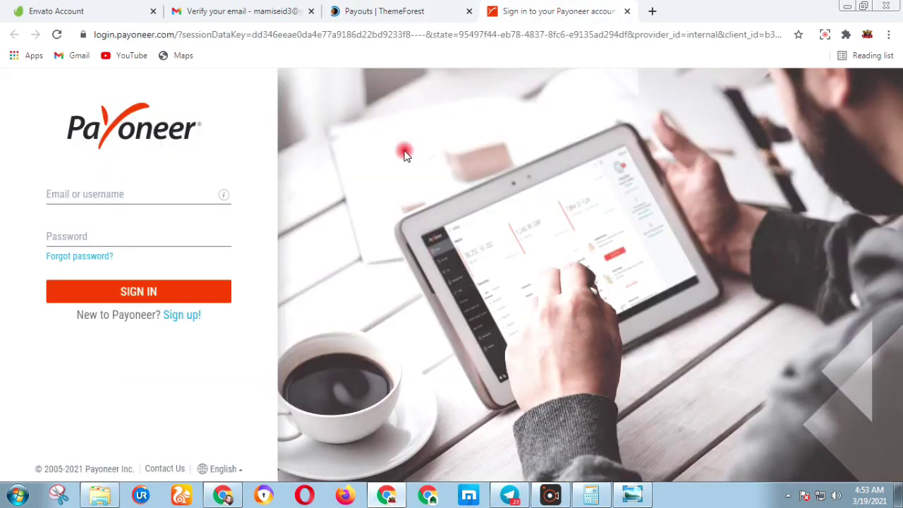
click(386, 6)
scroll(374, 301, down, 4)
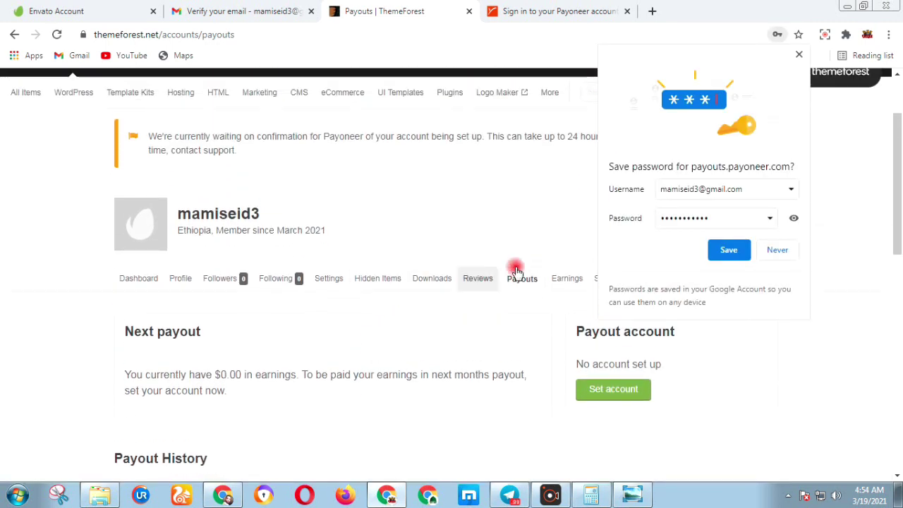
click(14, 35)
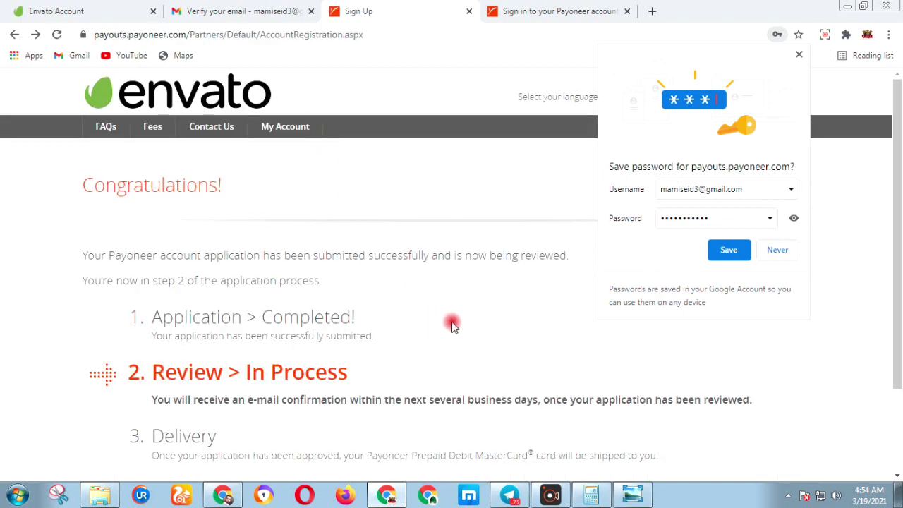
Dismiss the save-password offer and return to the Gmail inbox
click(799, 55)
scroll(398, 337, down, 3)
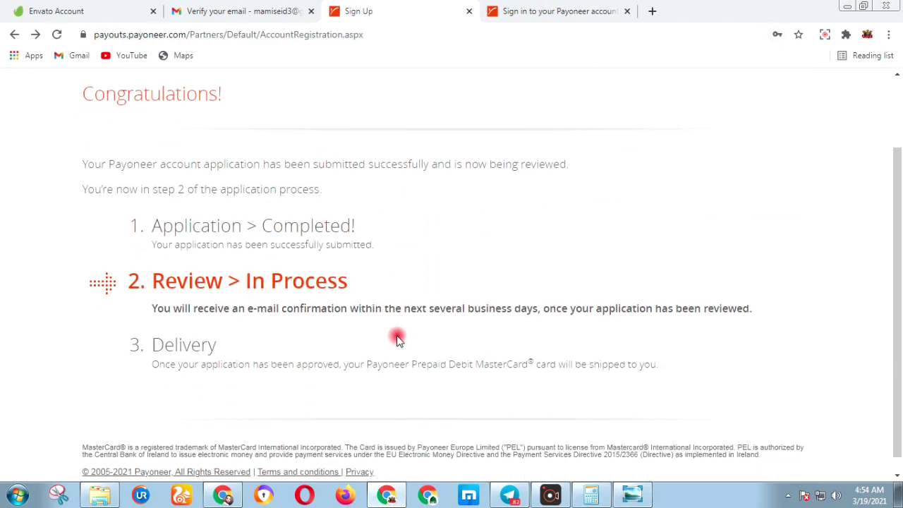
scroll(303, 252, up, 2)
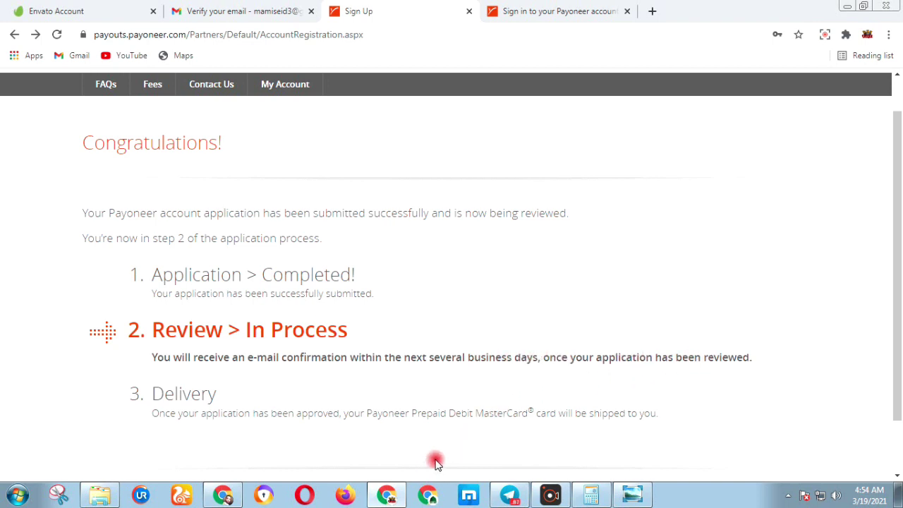
scroll(383, 408, down, 1)
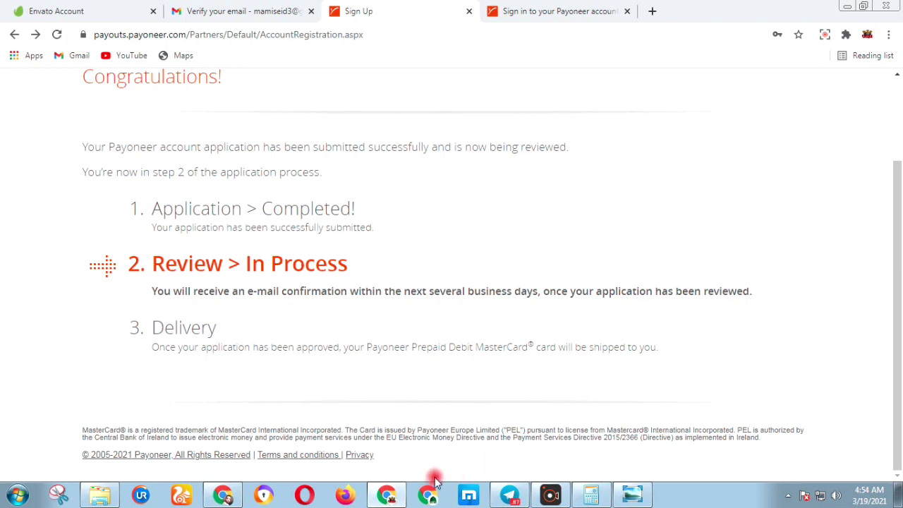
click(430, 487)
click(15, 34)
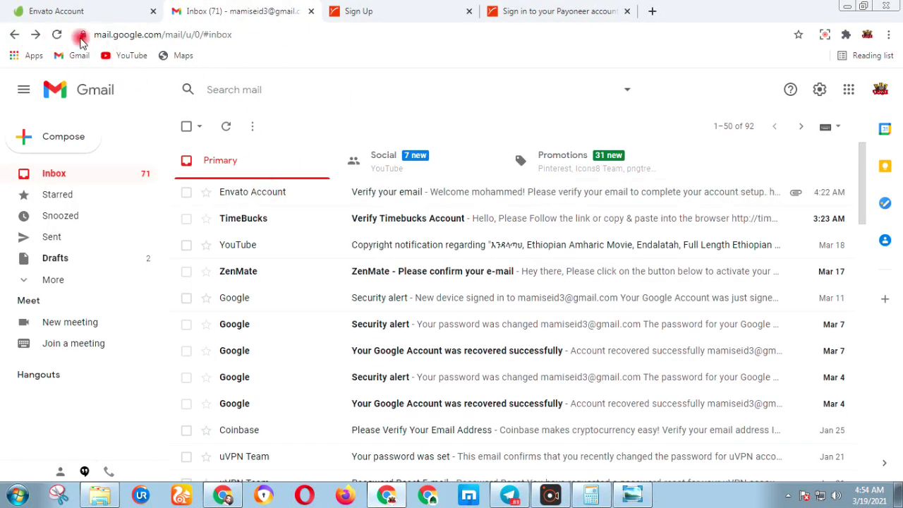
Refresh the inbox and read Payoneer's 'under review' email, then go back
click(57, 34)
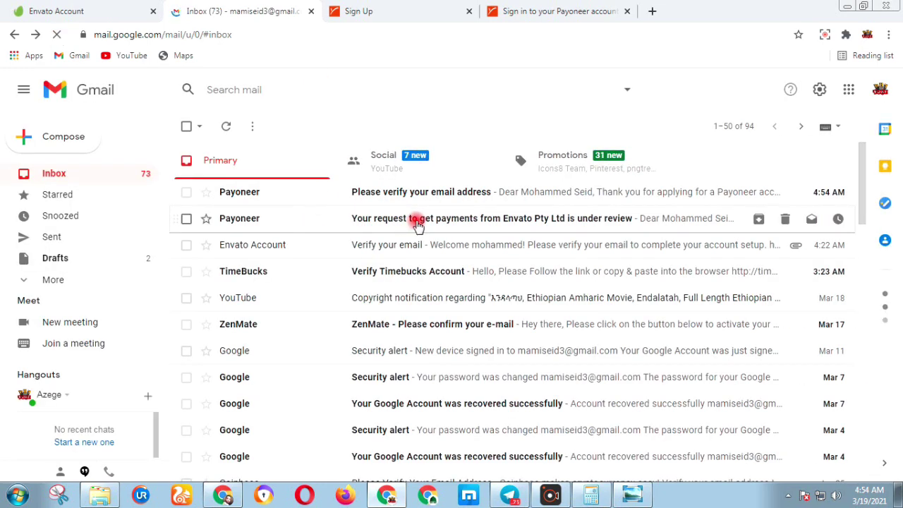
click(417, 222)
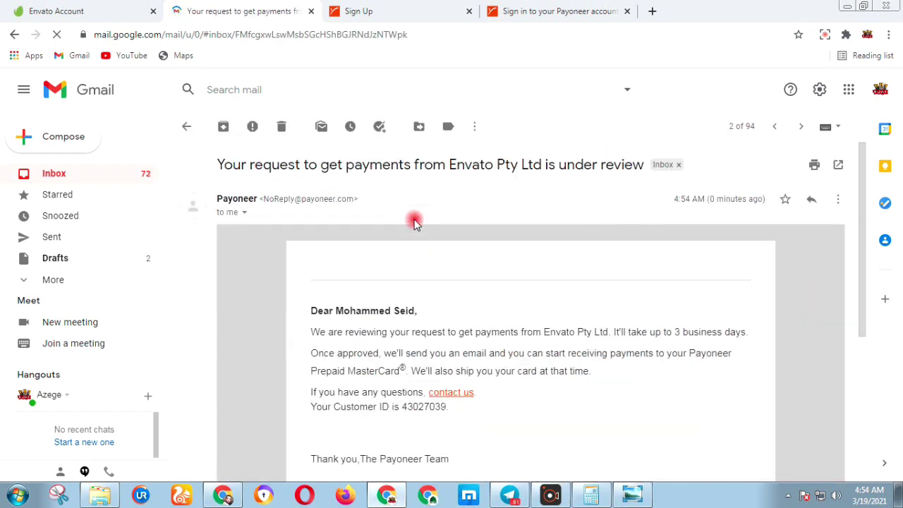
scroll(441, 310, down, 3)
scroll(444, 312, up, 1)
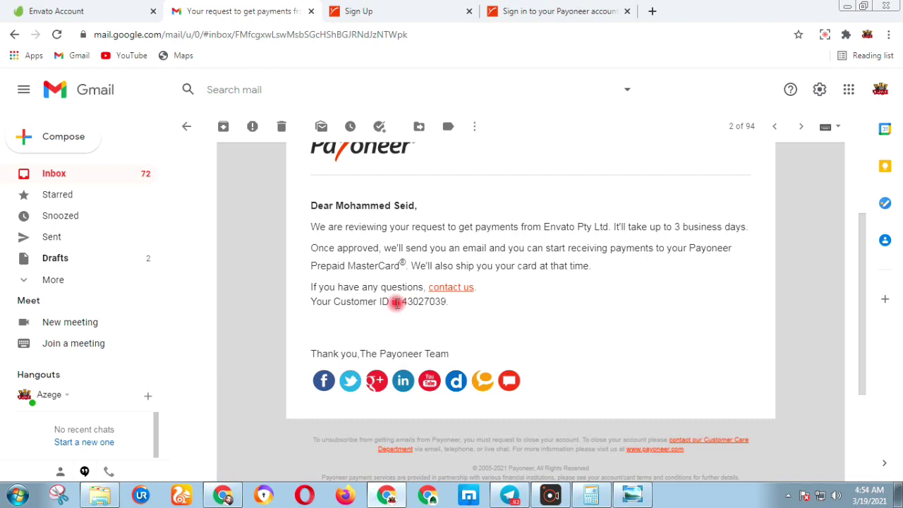
drag(311, 302, 478, 306)
click(554, 304)
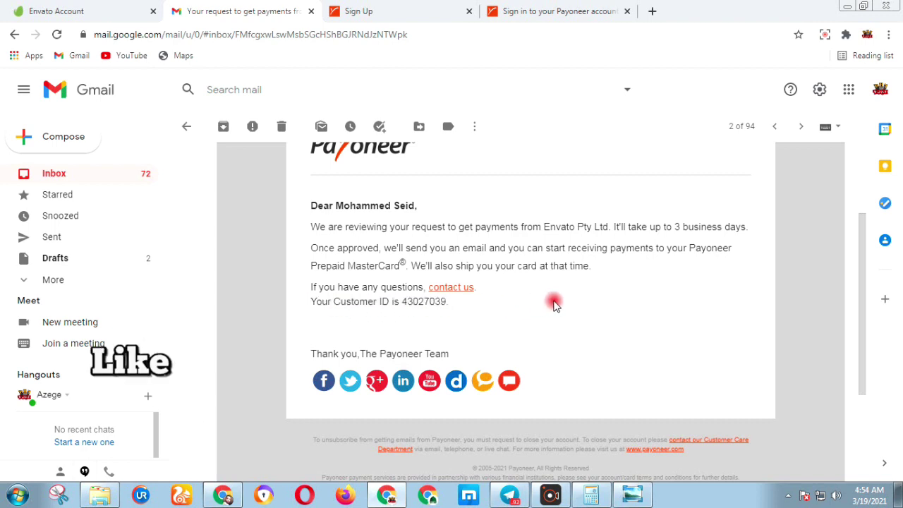
scroll(504, 244, up, 3)
scroll(504, 312, down, 3)
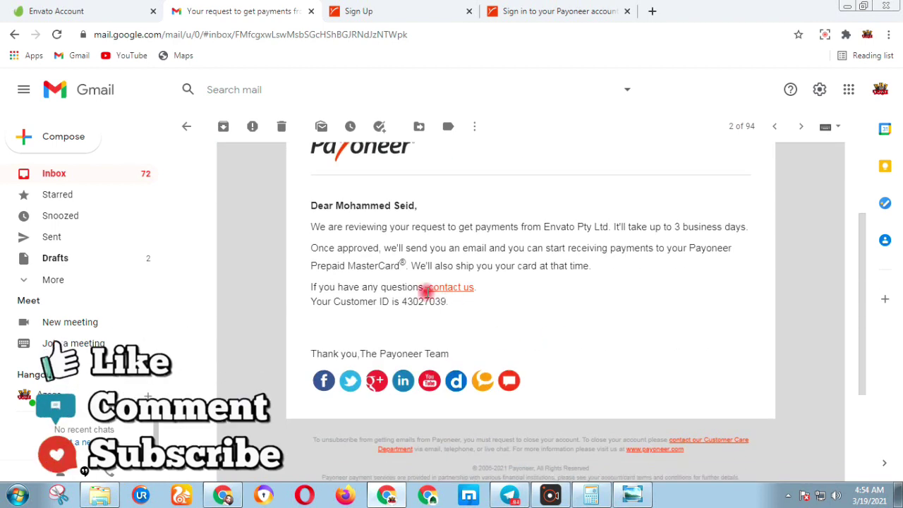
scroll(216, 174, up, 3)
click(186, 126)
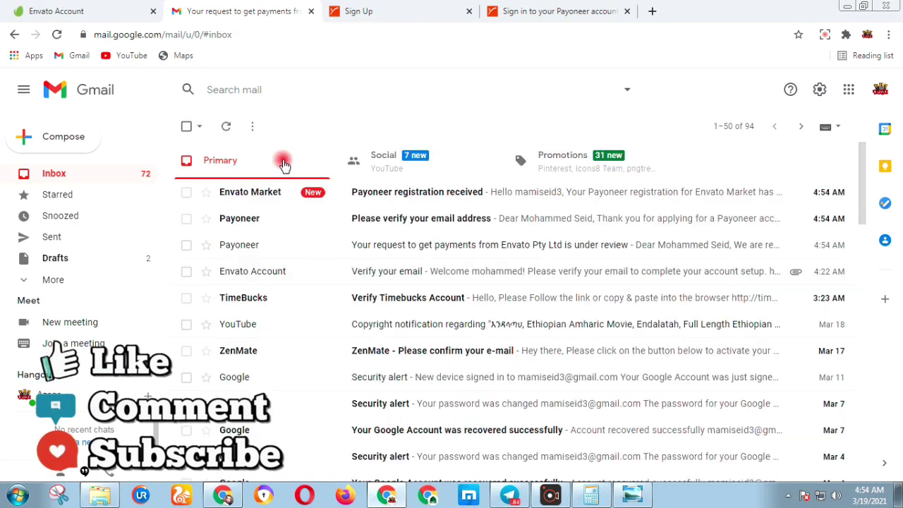
Read Envato Market's 'Payoneer registration received' email about the 24-hour wait
click(389, 192)
scroll(389, 308, down, 1)
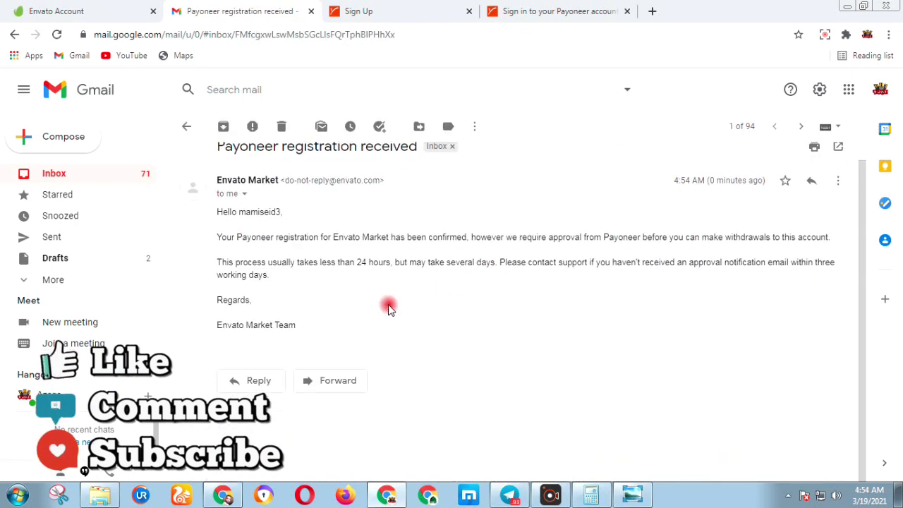
scroll(367, 306, up, 1)
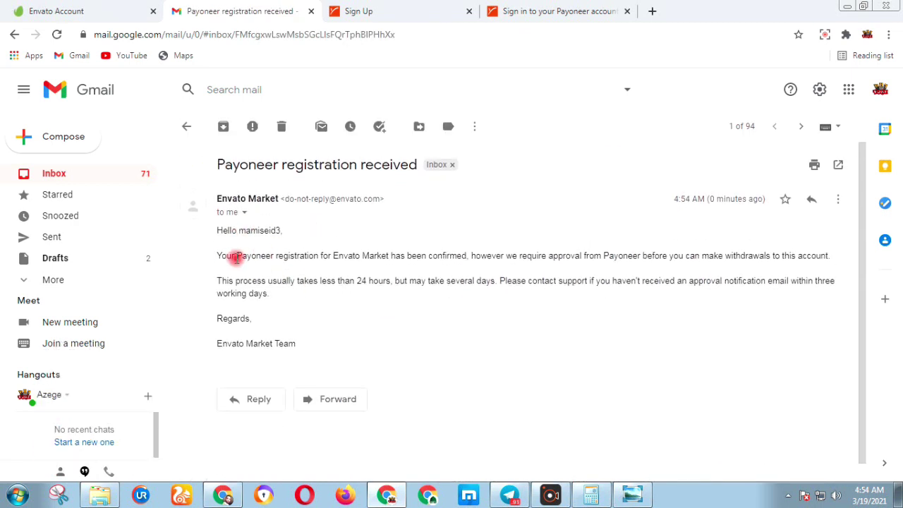
drag(222, 164, 405, 191)
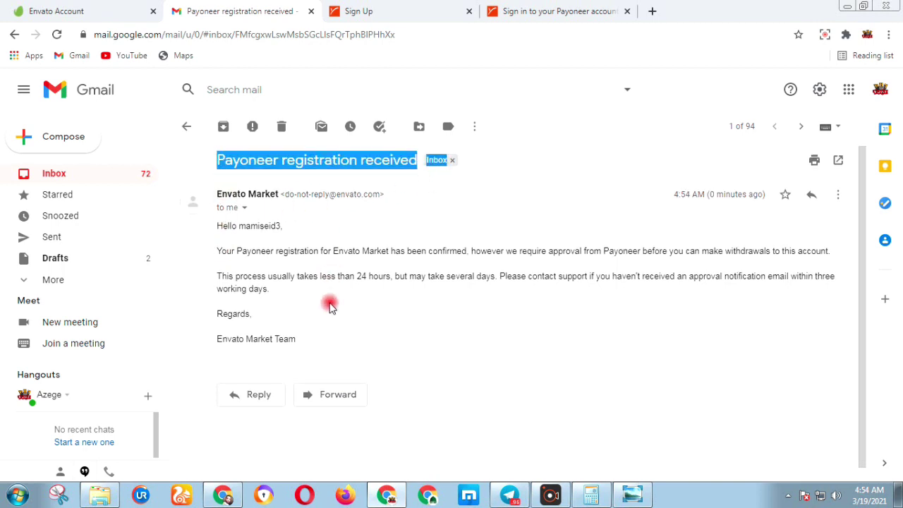
scroll(331, 297, down, 1)
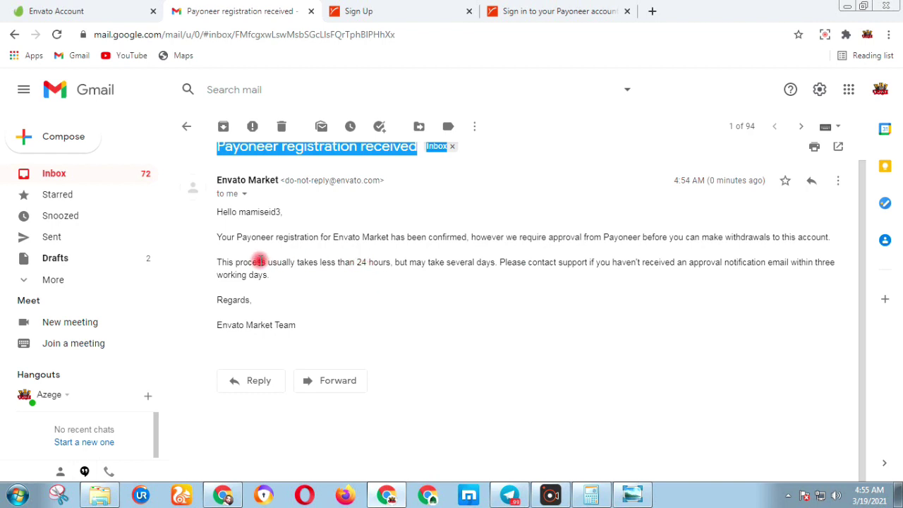
drag(223, 262, 377, 263)
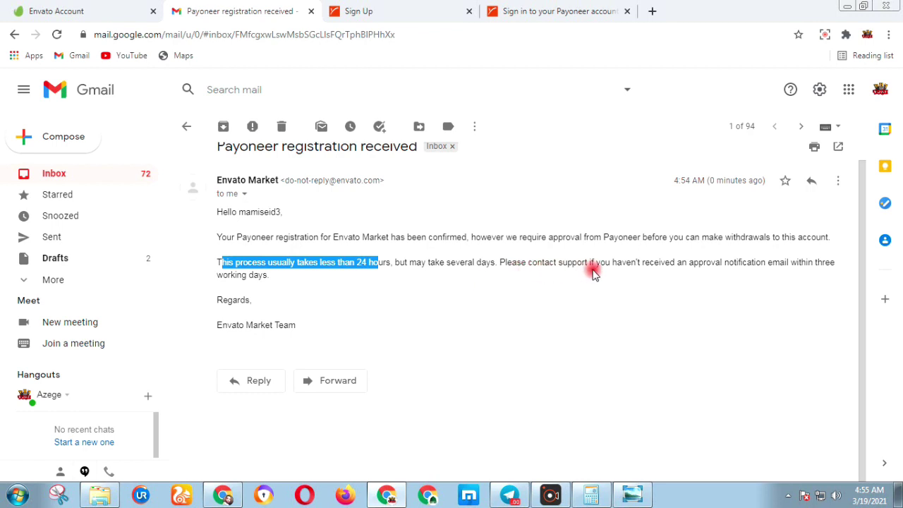
scroll(465, 301, up, 1)
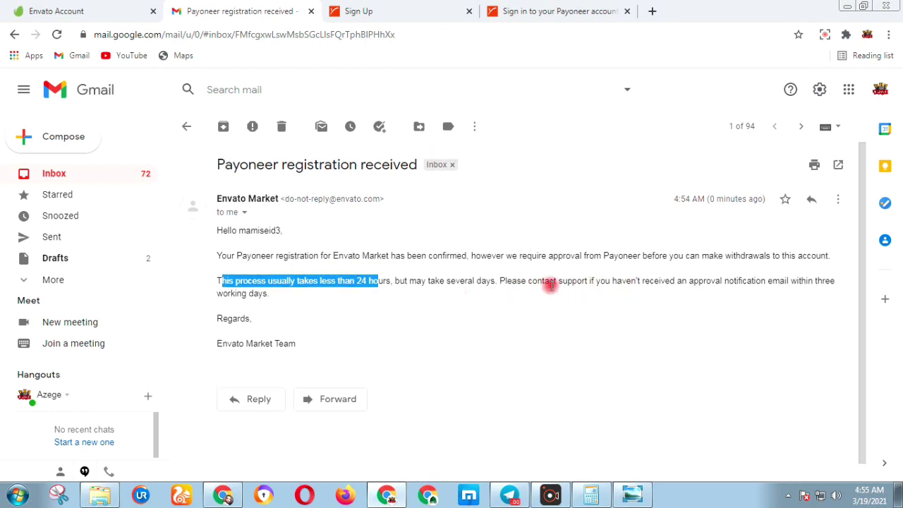
click(14, 34)
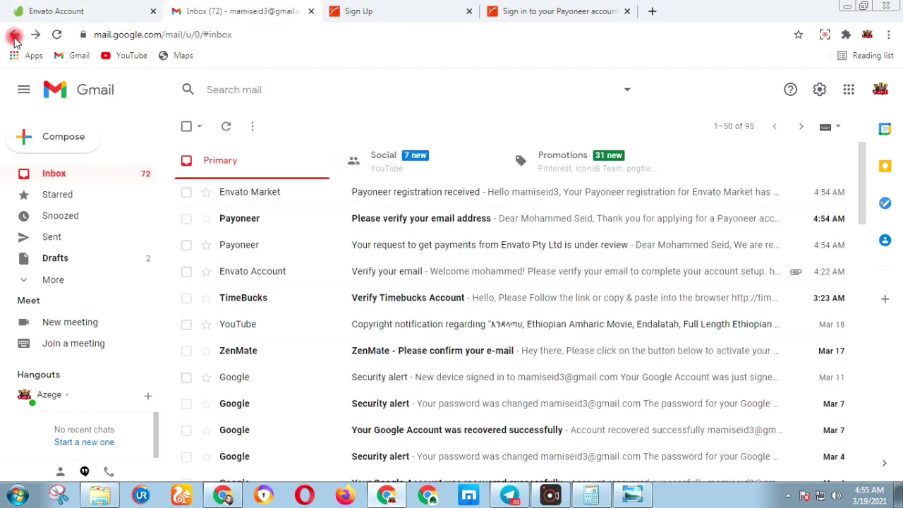
Open Payoneer's 'Please verify your email address' message and confirm the email via VERIFY MY EMAIL
click(56, 35)
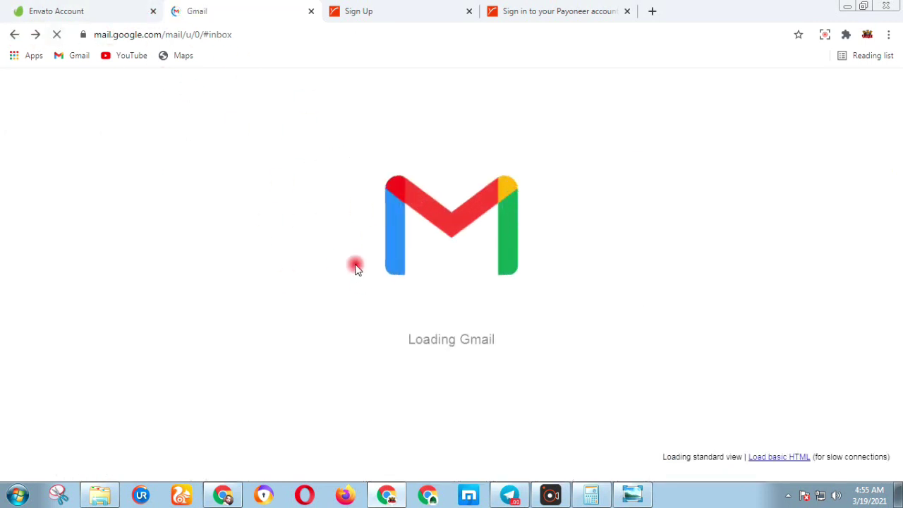
click(358, 219)
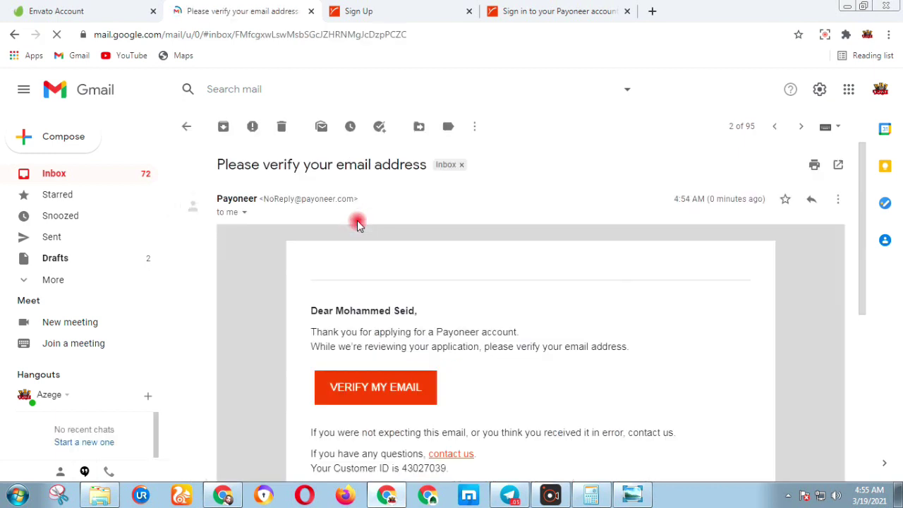
scroll(443, 339, down, 1)
scroll(416, 318, down, 3)
scroll(494, 314, up, 2)
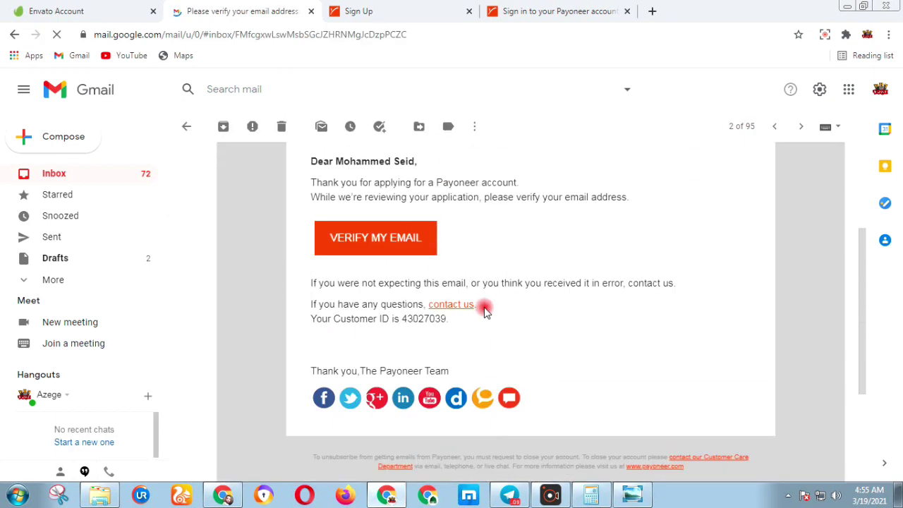
click(379, 283)
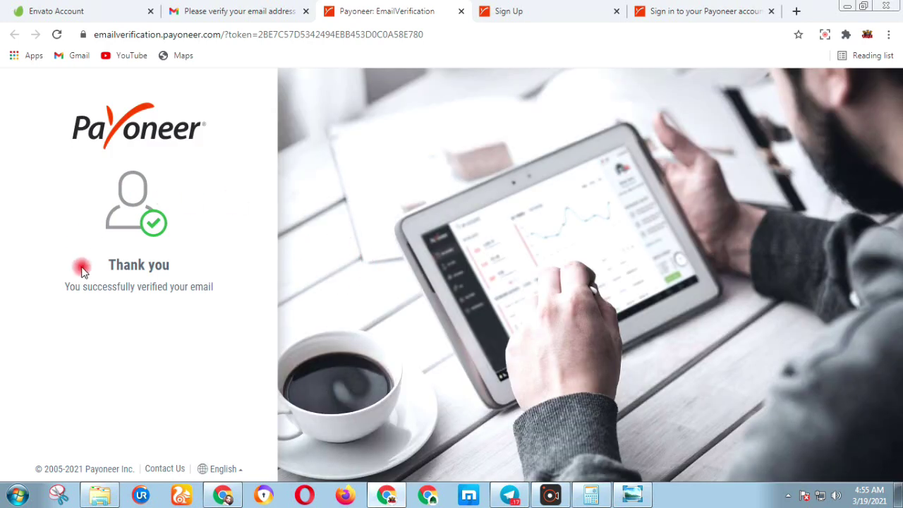
drag(110, 265, 199, 304)
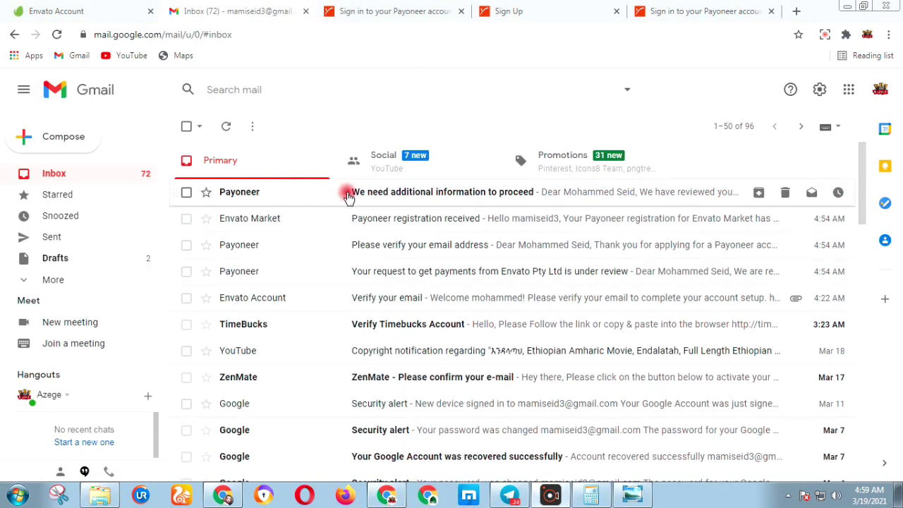
Read the 'We need additional information to proceed' email and follow GO TO VERIFICATION CENTER
click(402, 200)
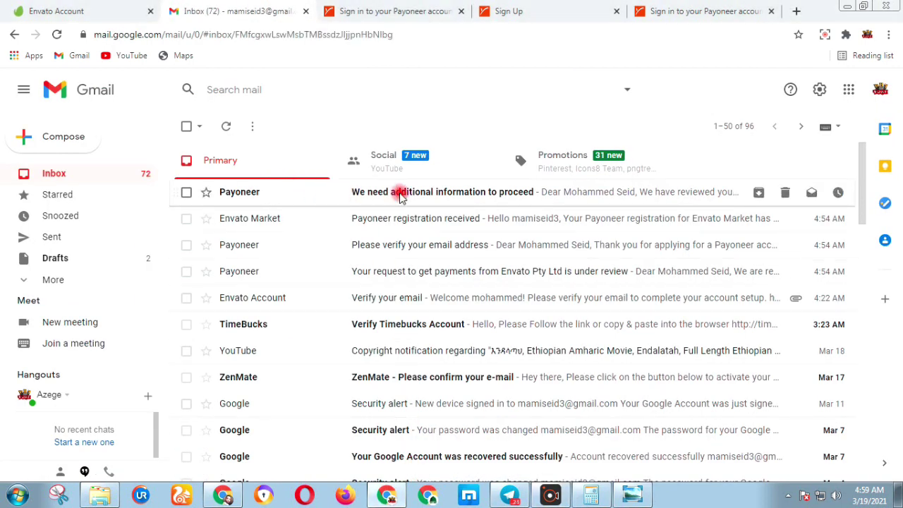
scroll(404, 201, down, 1)
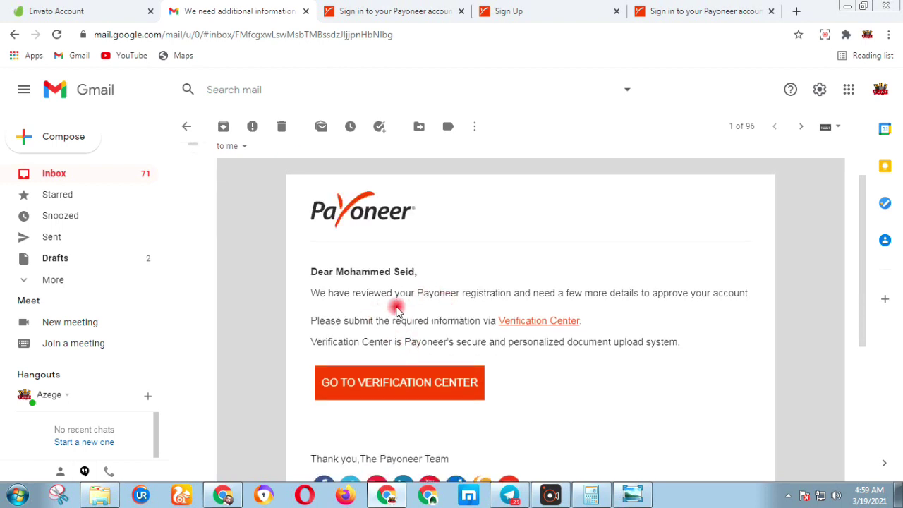
drag(367, 295, 741, 303)
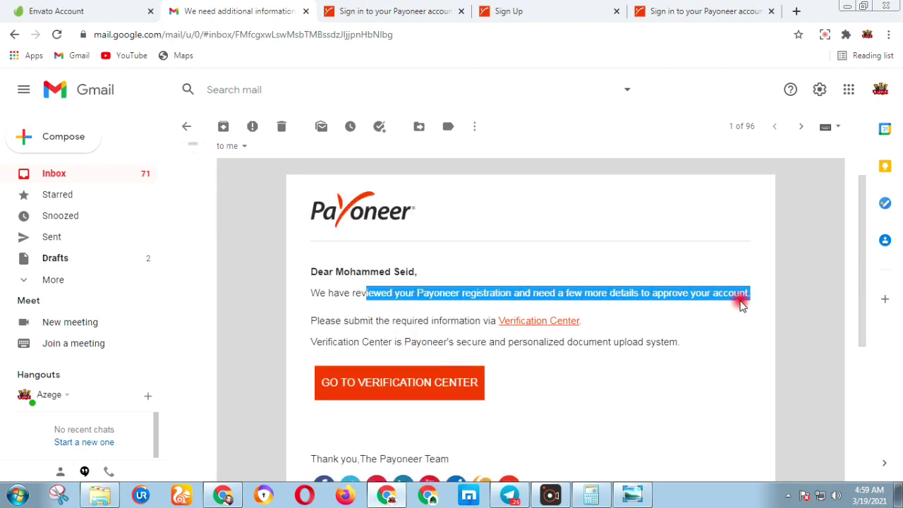
scroll(522, 308, down, 1)
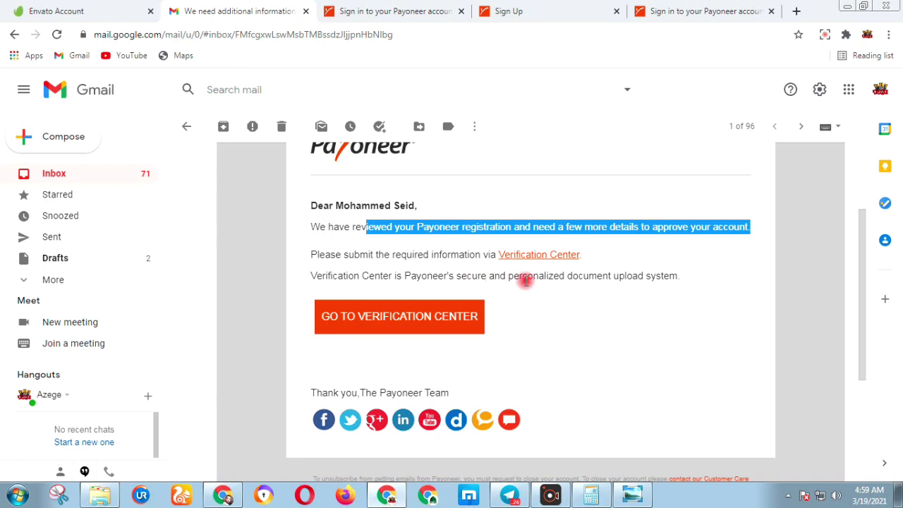
scroll(701, 296, down, 2)
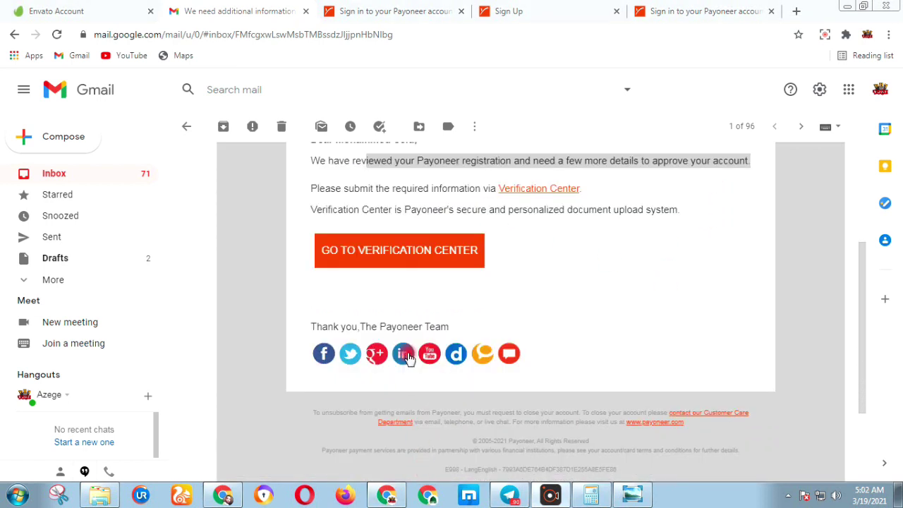
click(407, 256)
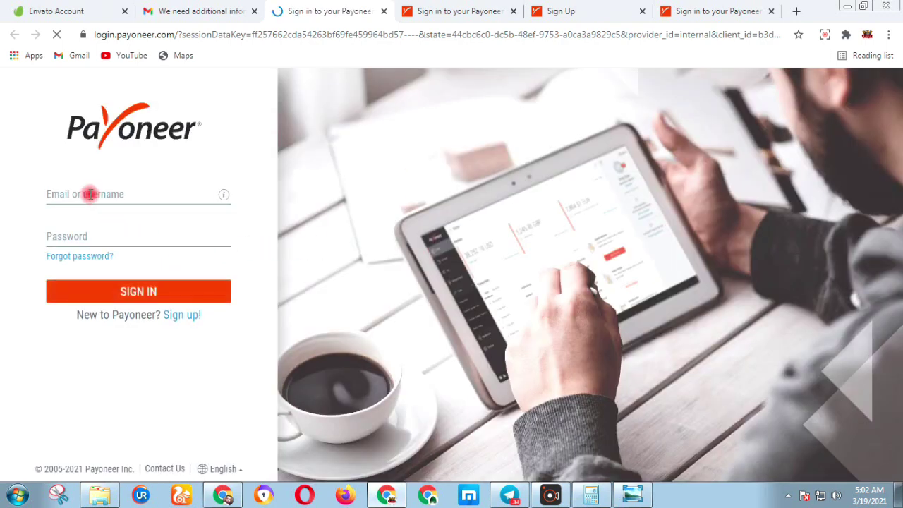
Sign in to Payoneer with the account e-mail and password, postponing two-step verification
click(90, 194)
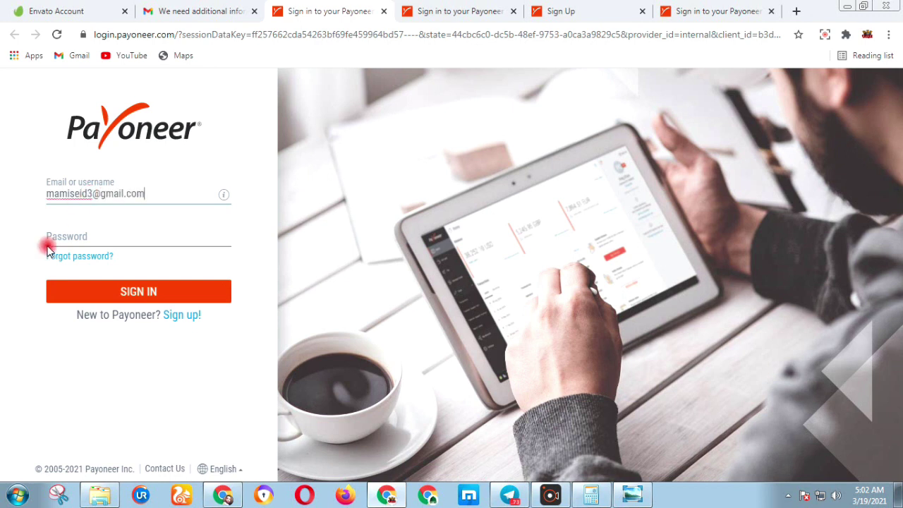
click(82, 233)
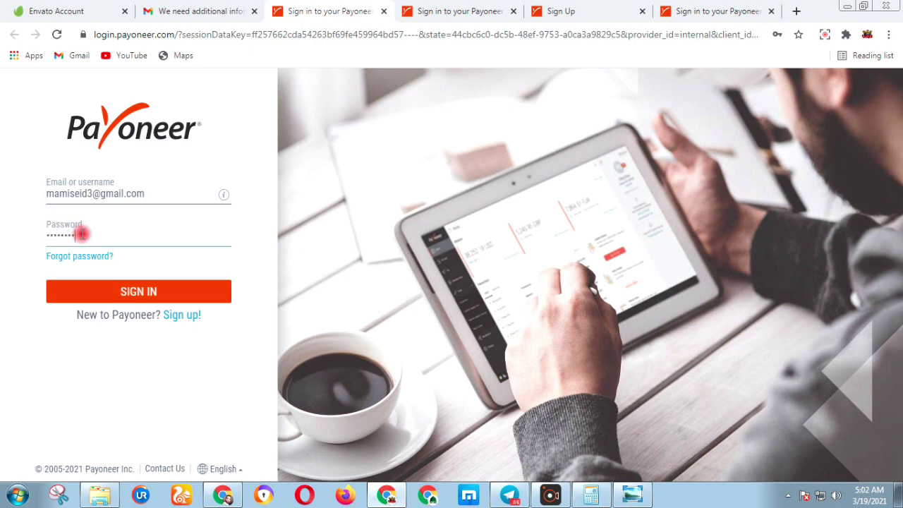
click(151, 290)
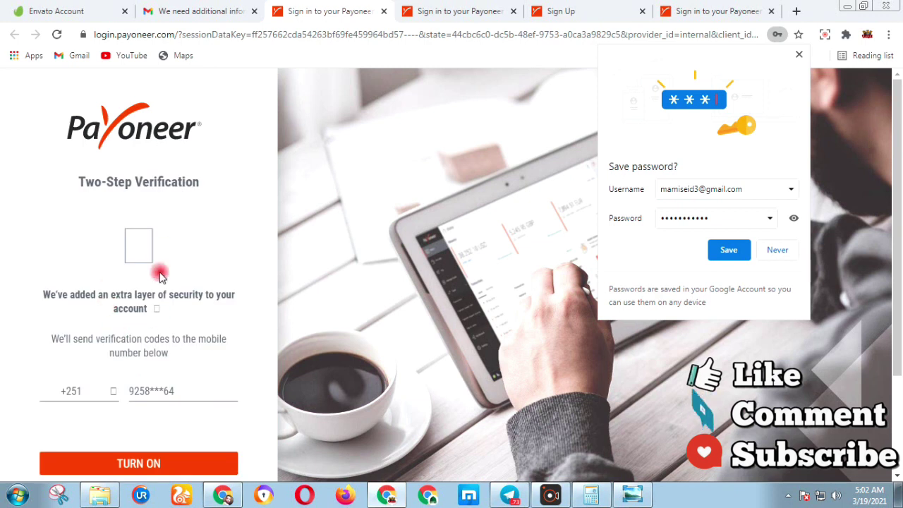
scroll(197, 367, down, 1)
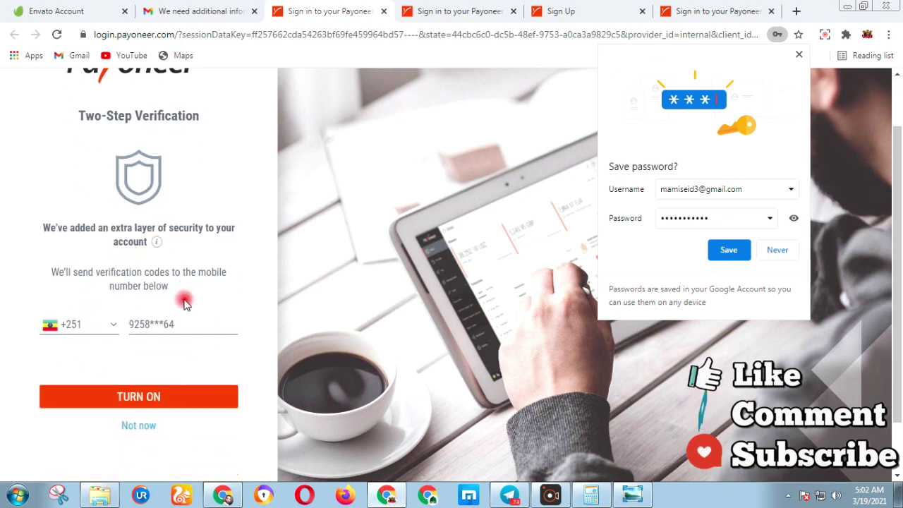
click(136, 427)
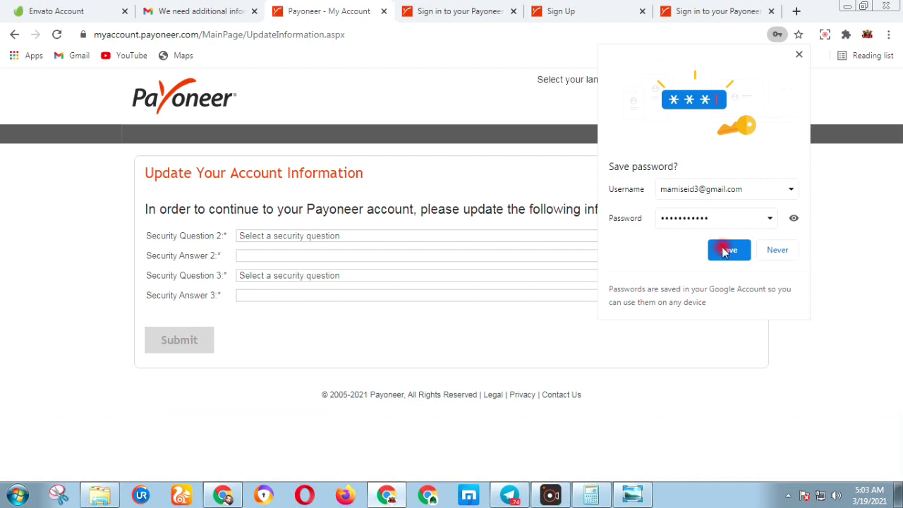
Save the Payoneer password in the browser and set Security Question 2 to the time-of-birth question
click(726, 249)
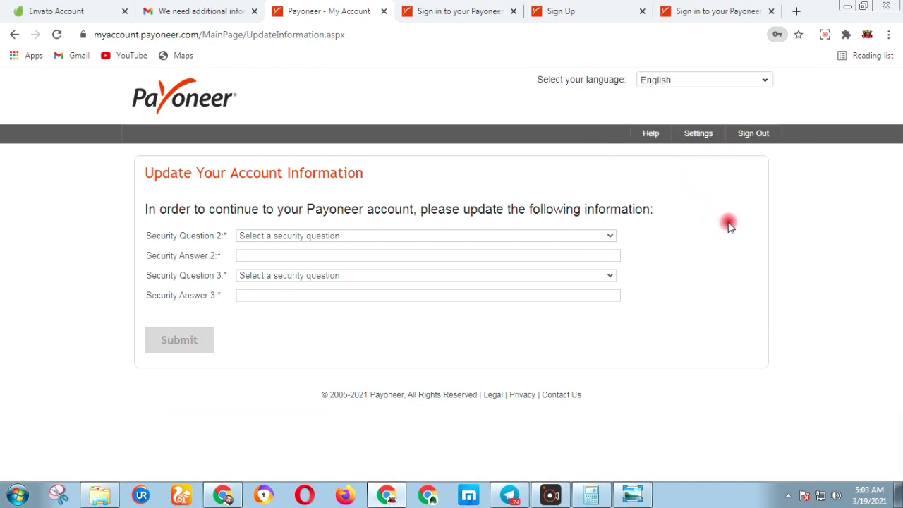
click(286, 237)
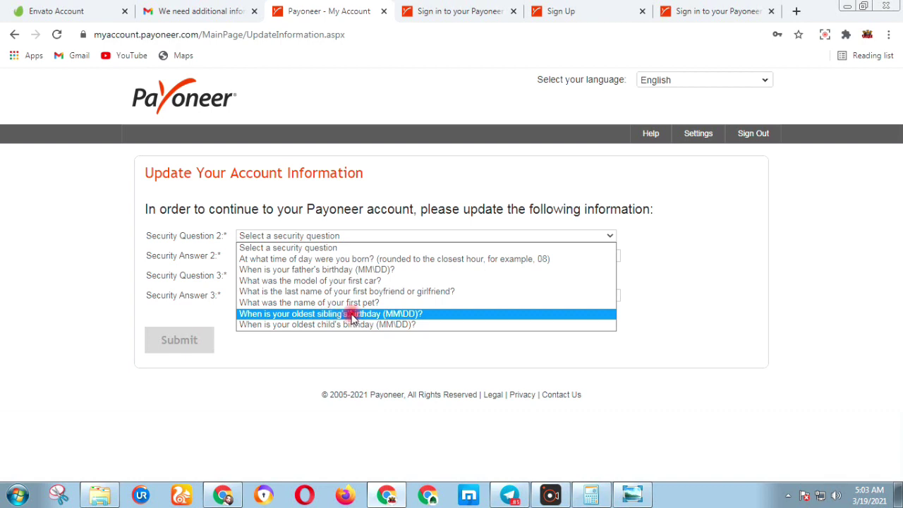
click(300, 259)
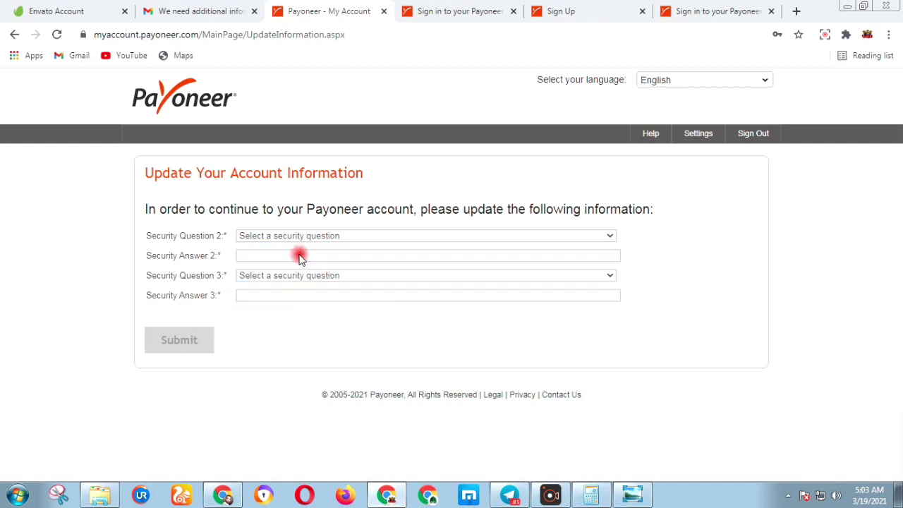
click(265, 254)
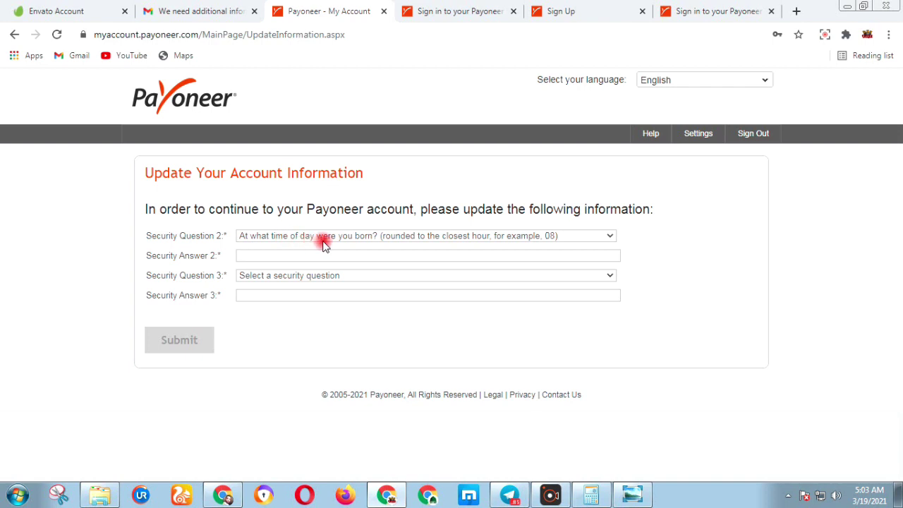
click(289, 240)
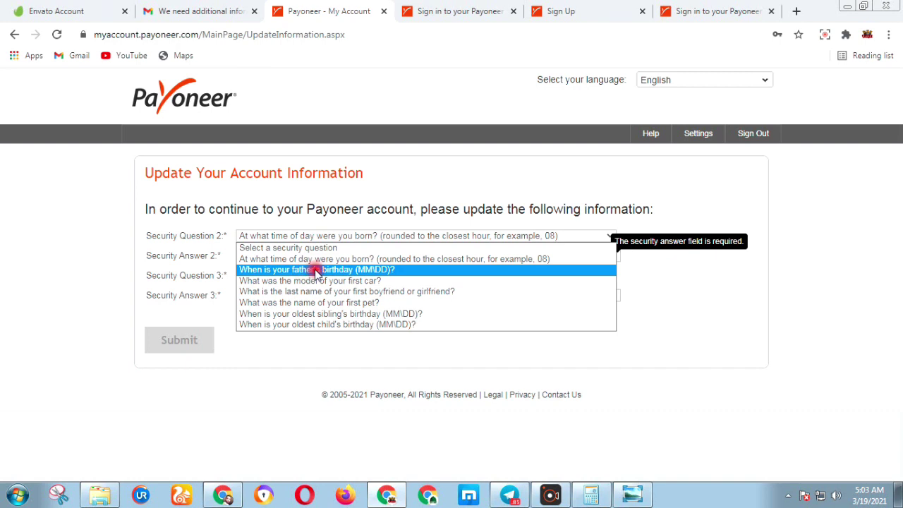
click(422, 466)
Set Security Question 3 to the birth-hospital question and start its answer
click(323, 276)
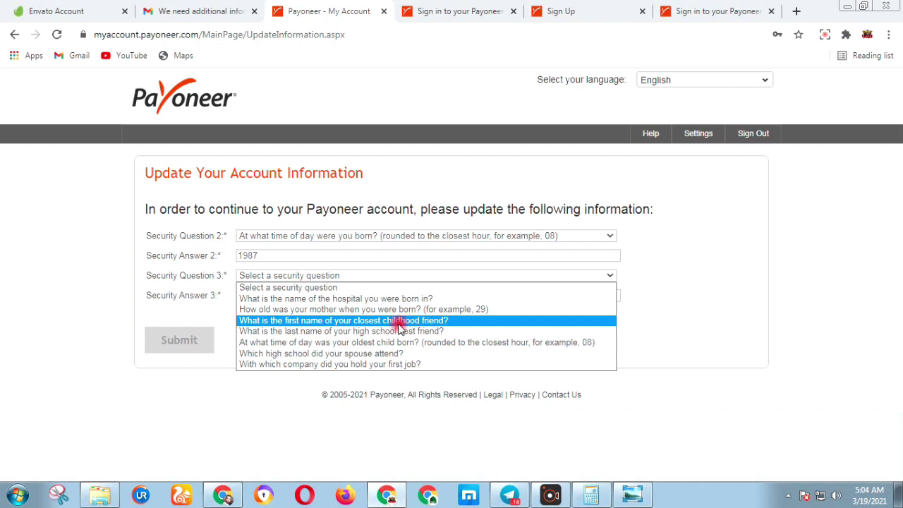
click(421, 469)
click(329, 276)
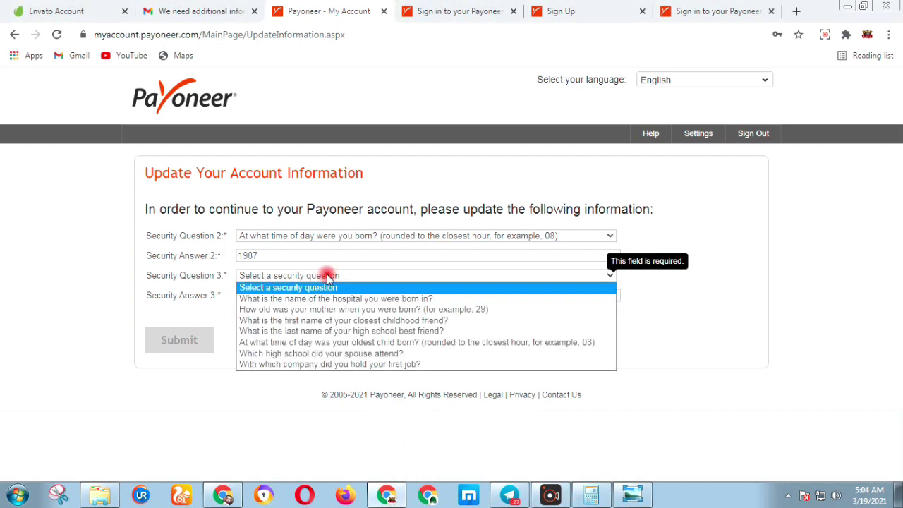
click(359, 299)
click(311, 295)
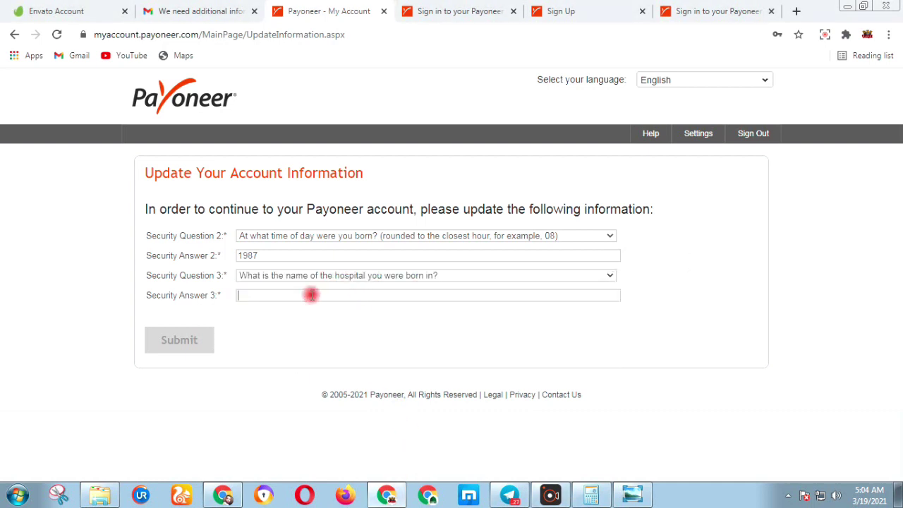
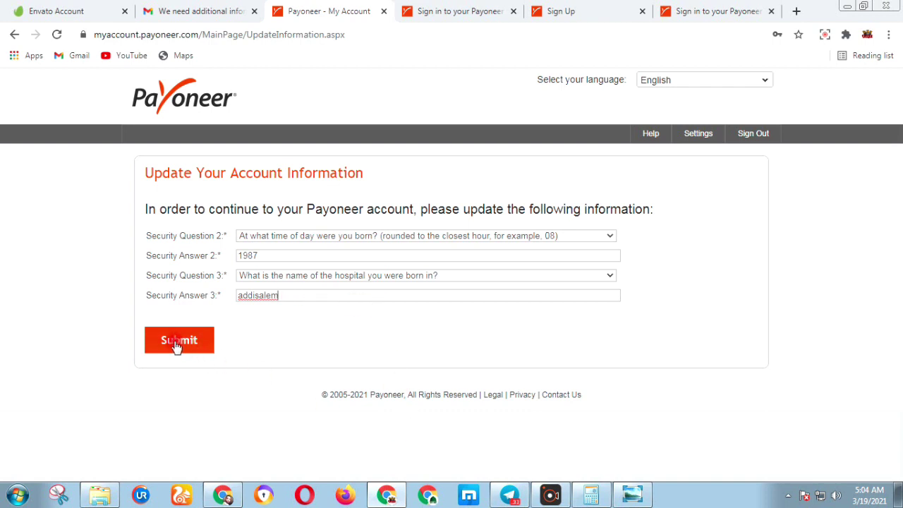
Submit the updated security questions, then review the account greeting and customer ID
click(176, 342)
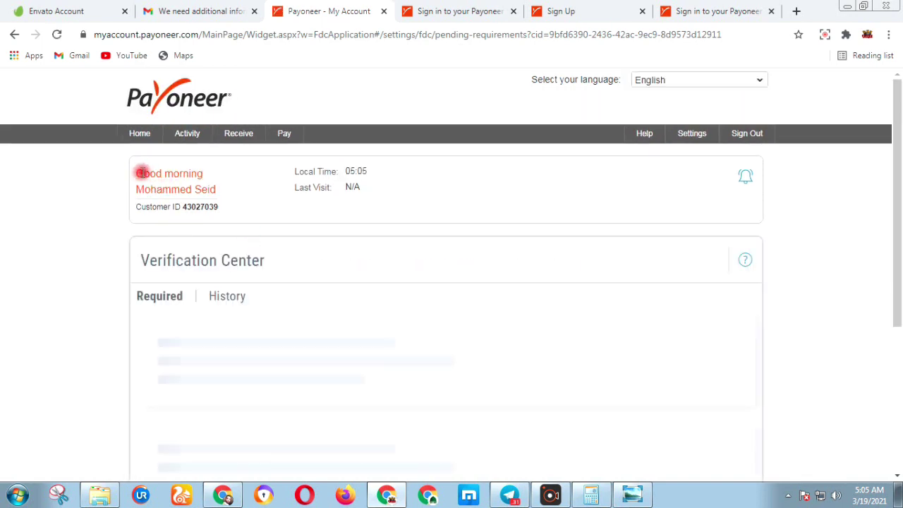
drag(139, 172, 229, 192)
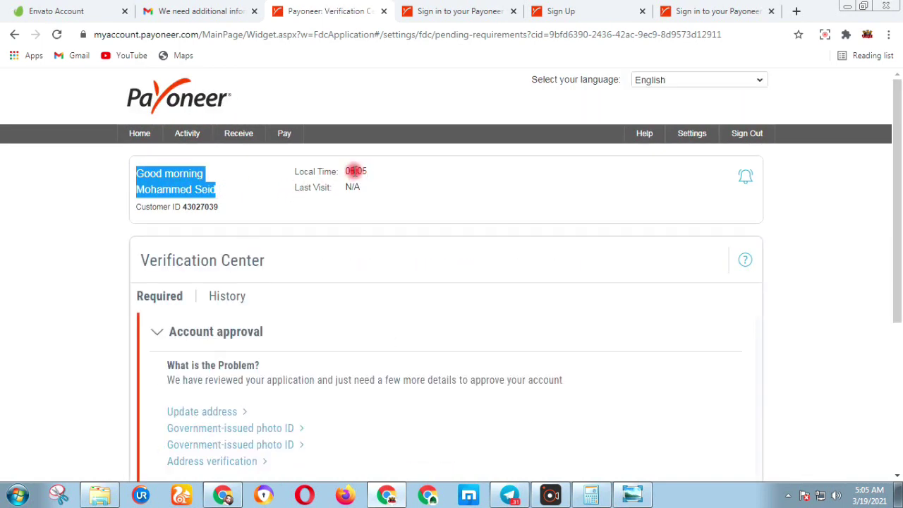
scroll(323, 196, down, 1)
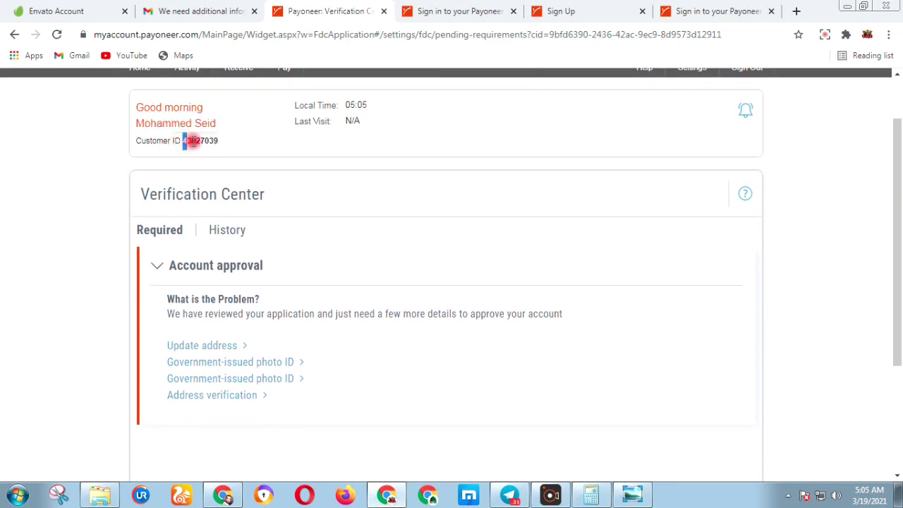
double_click(188, 141)
scroll(355, 318, down, 1)
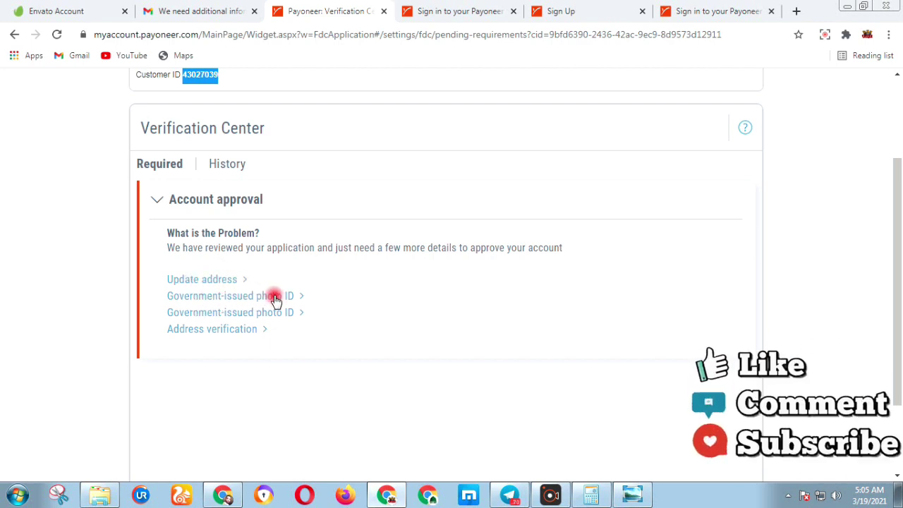
Open the address update form and choose Ethiopia as the country
click(234, 282)
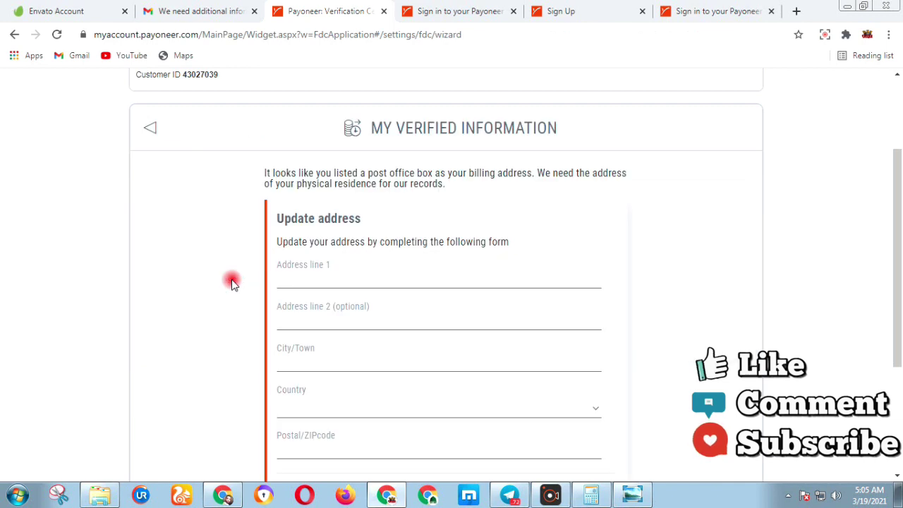
scroll(330, 290, down, 2)
scroll(327, 284, up, 1)
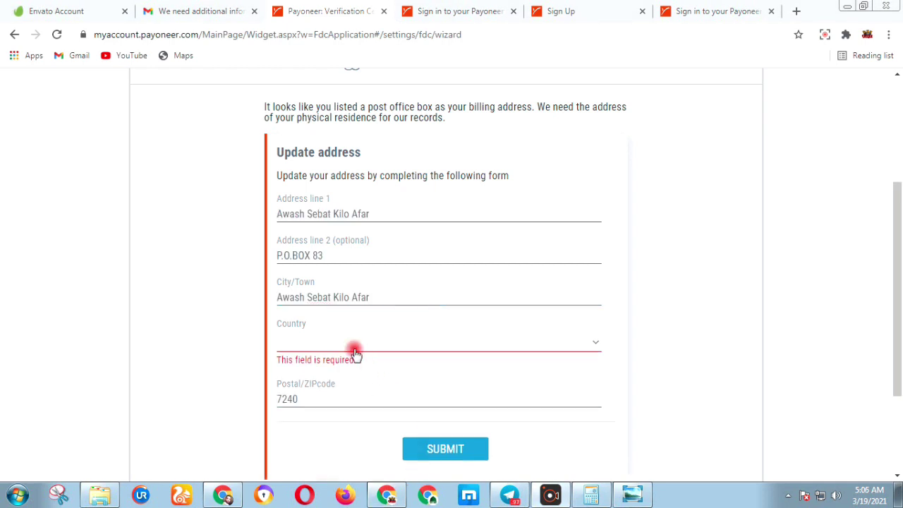
click(352, 347)
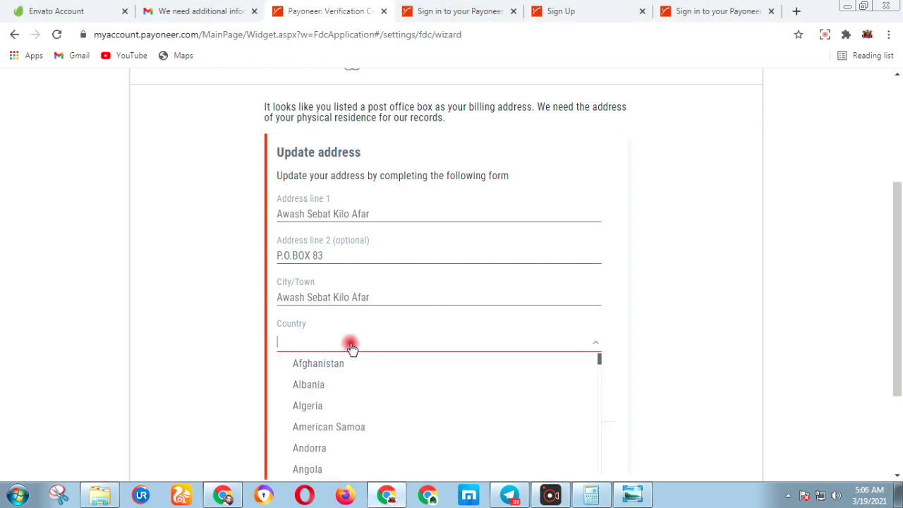
scroll(346, 415, down, 2)
scroll(346, 417, down, 6)
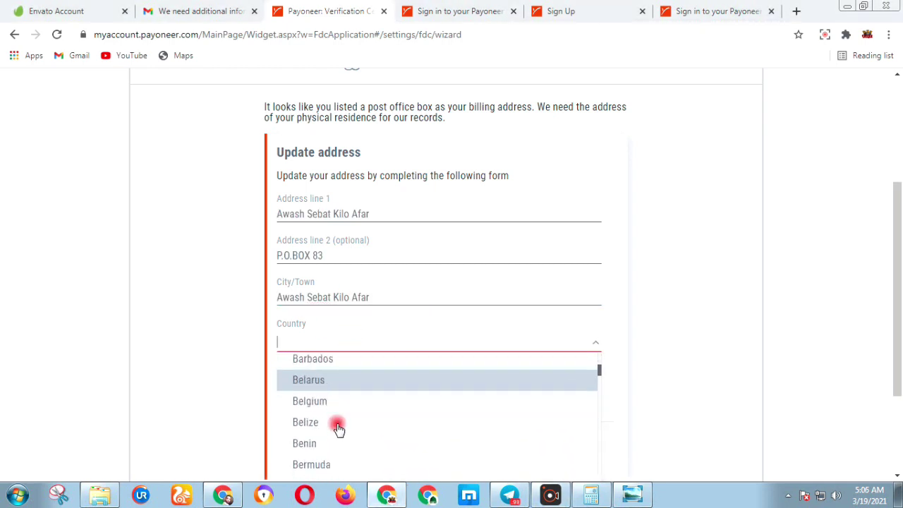
scroll(330, 429, down, 8)
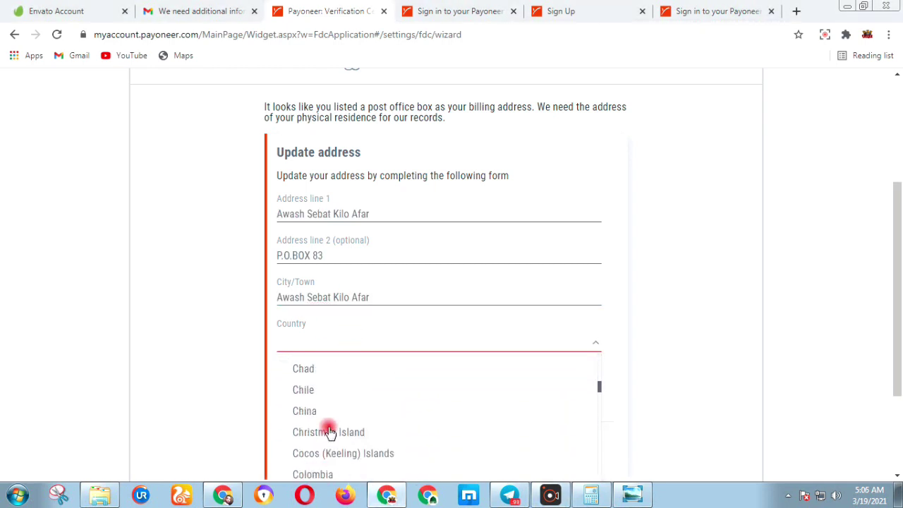
scroll(330, 432, down, 2)
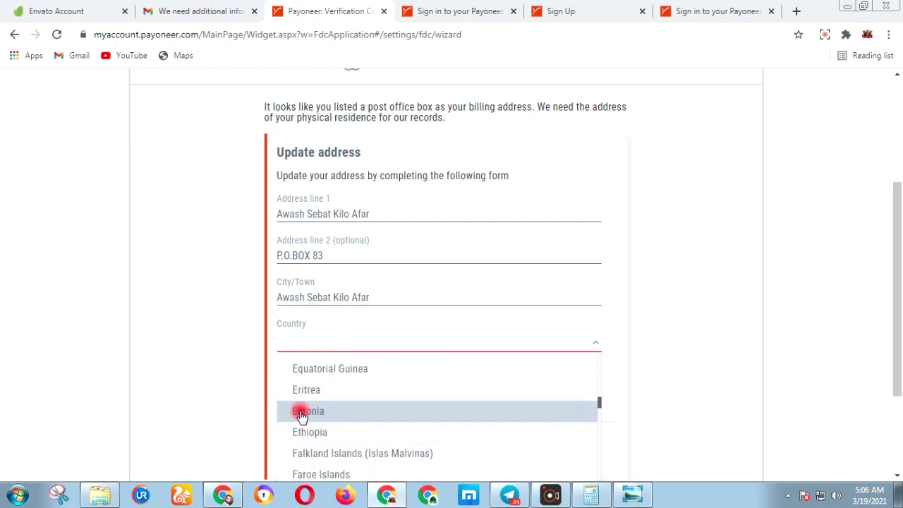
click(317, 432)
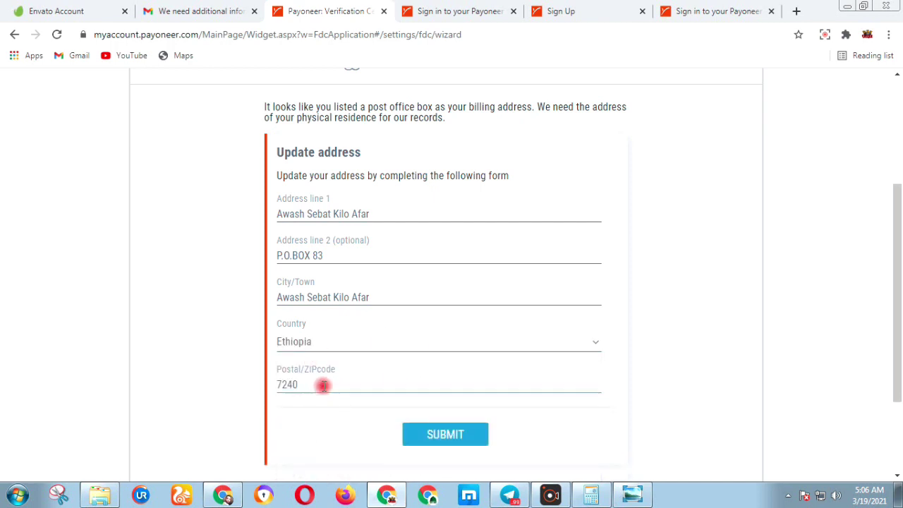
Submit the updated residence address and review the confirmation
scroll(350, 270, up, 1)
scroll(374, 278, down, 1)
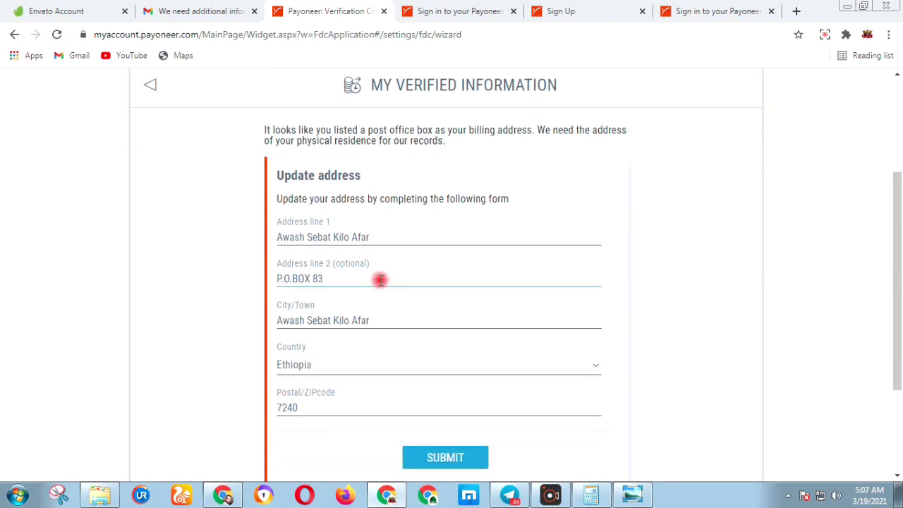
click(449, 433)
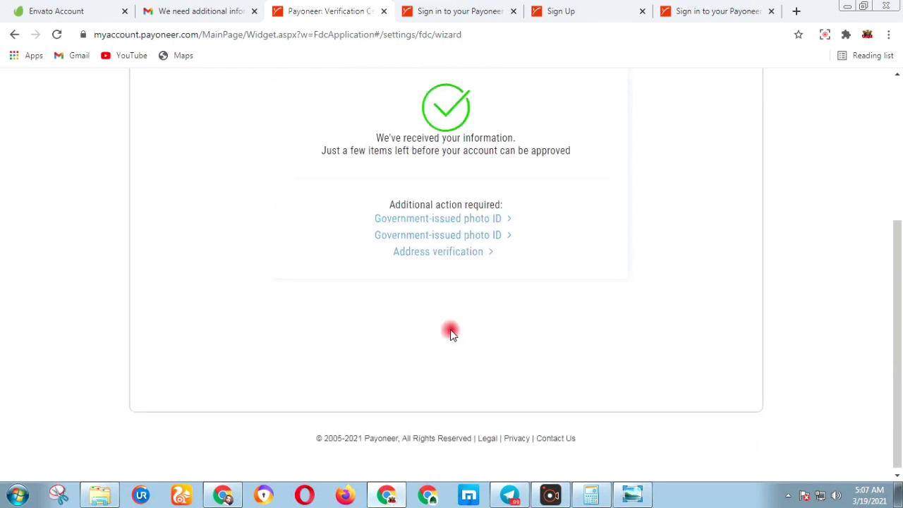
scroll(452, 332, up, 3)
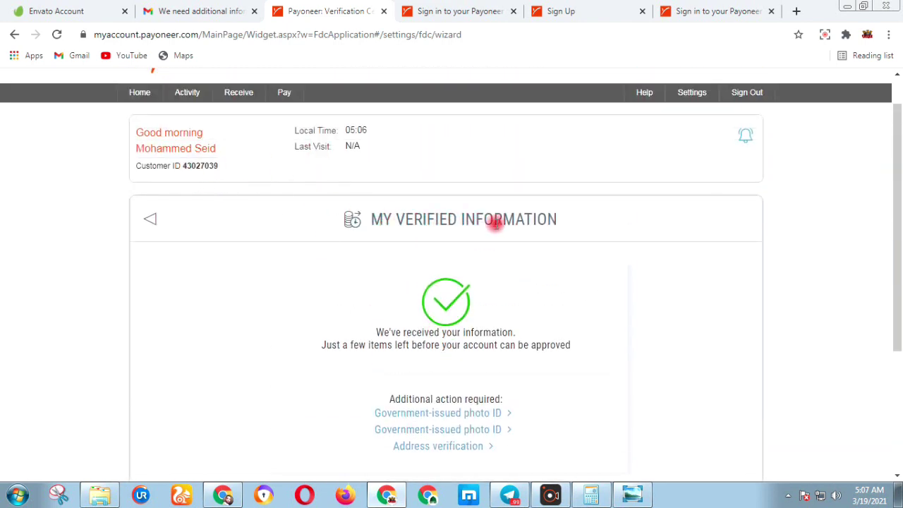
scroll(565, 212, down, 2)
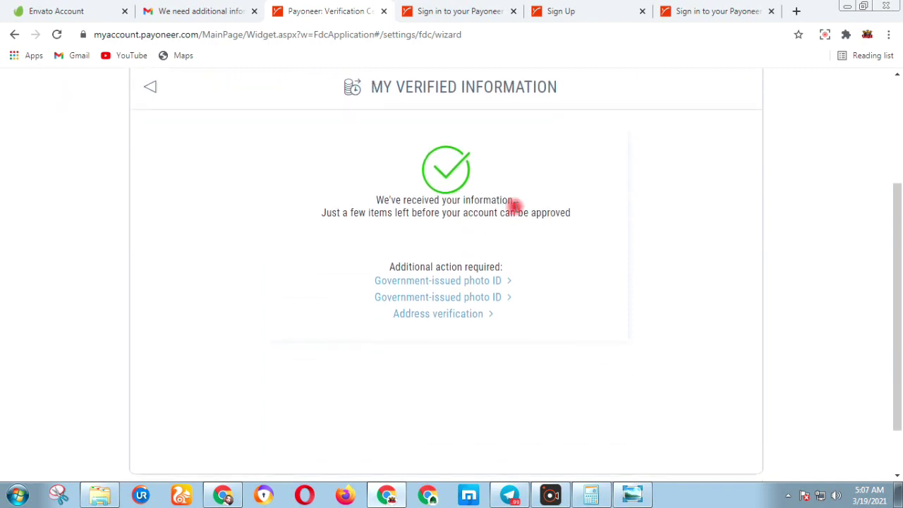
Upload PicsArt_12-09-02.13.39.jpg as a National ID photo and submit it
click(455, 282)
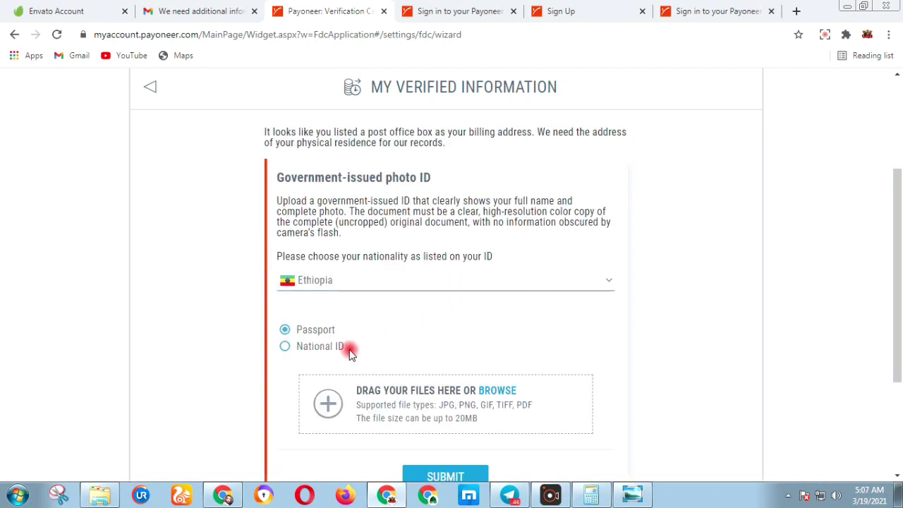
scroll(449, 351, down, 2)
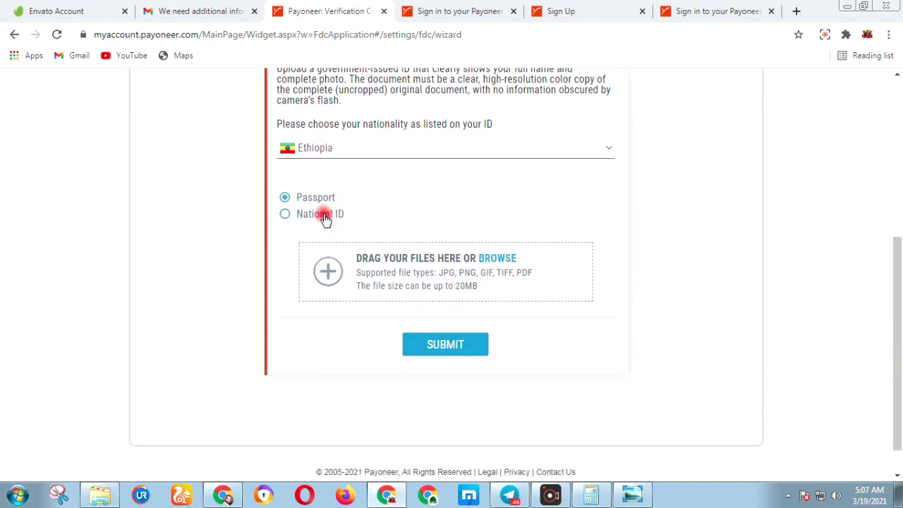
click(324, 218)
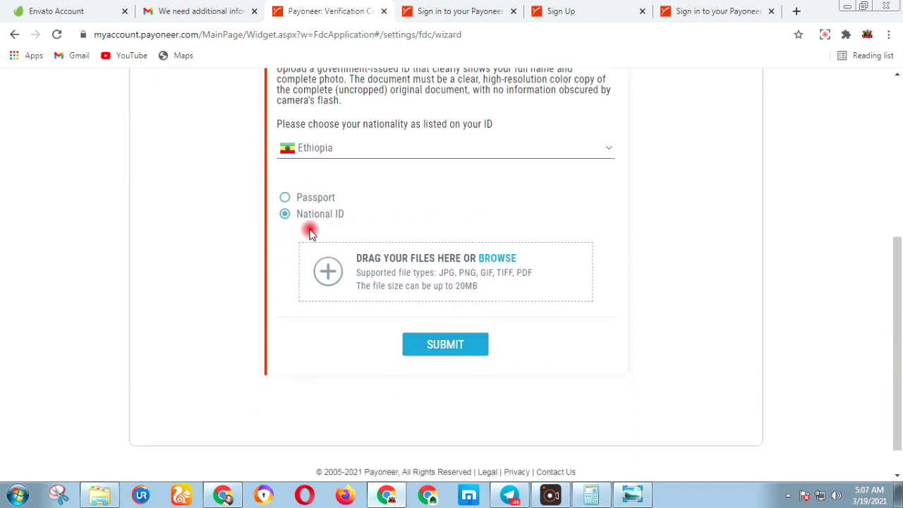
click(328, 274)
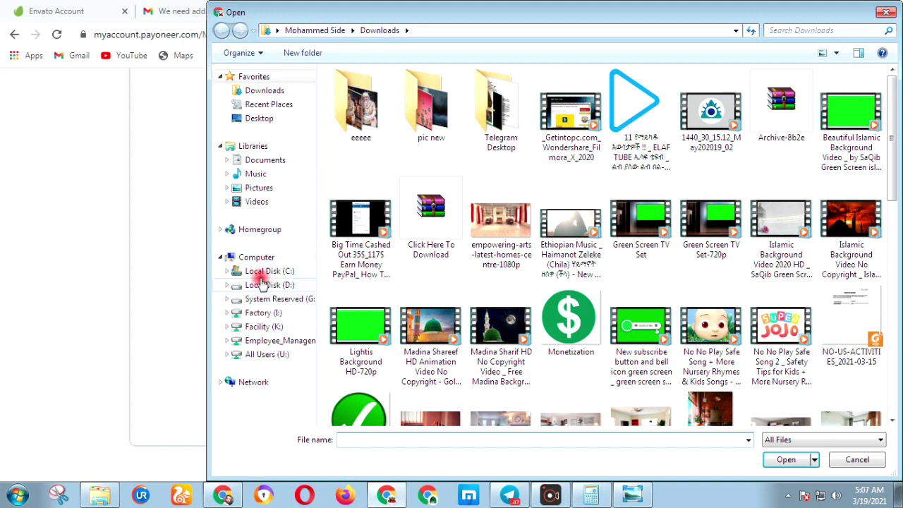
click(251, 174)
double_click(498, 145)
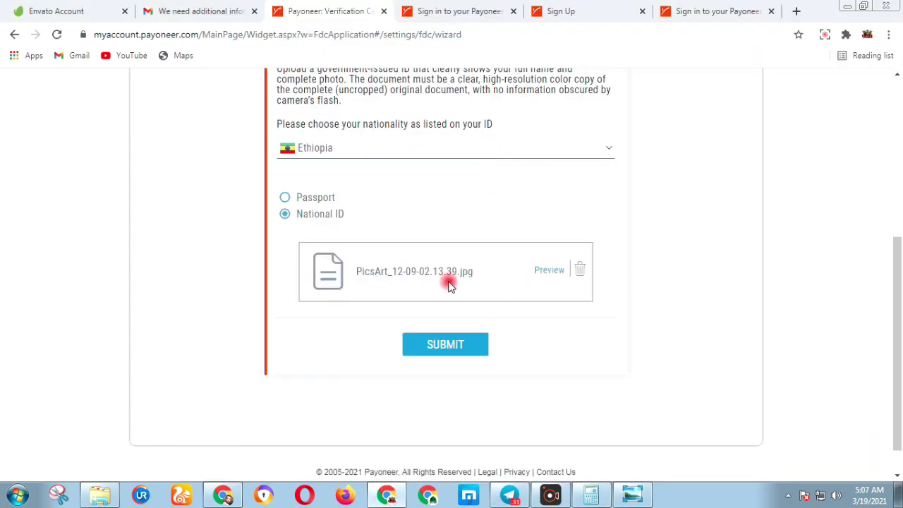
click(445, 344)
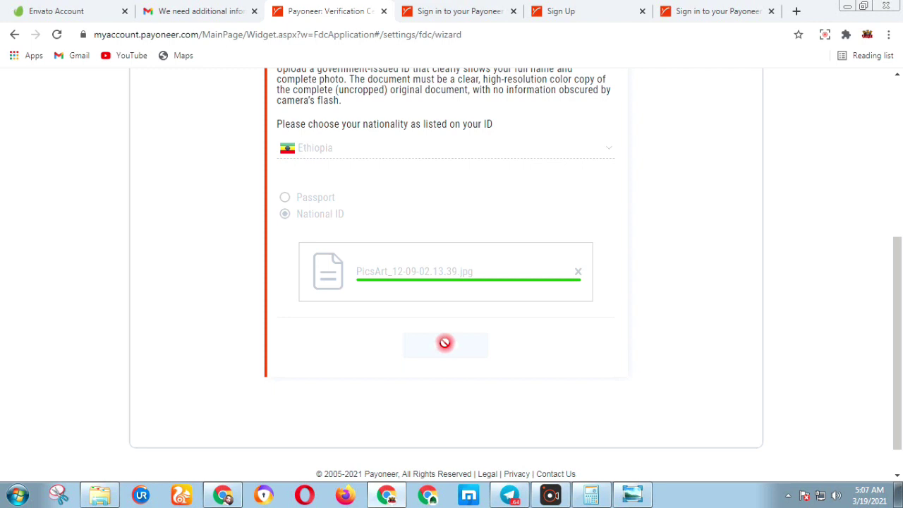
scroll(498, 346, down, 2)
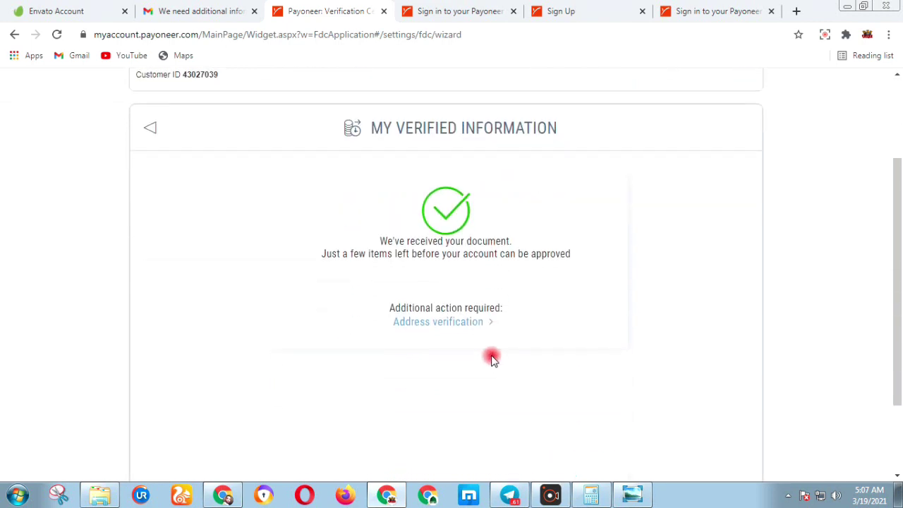
Open the address verification form and select Bank document as the proof type
click(430, 326)
scroll(452, 348, down, 1)
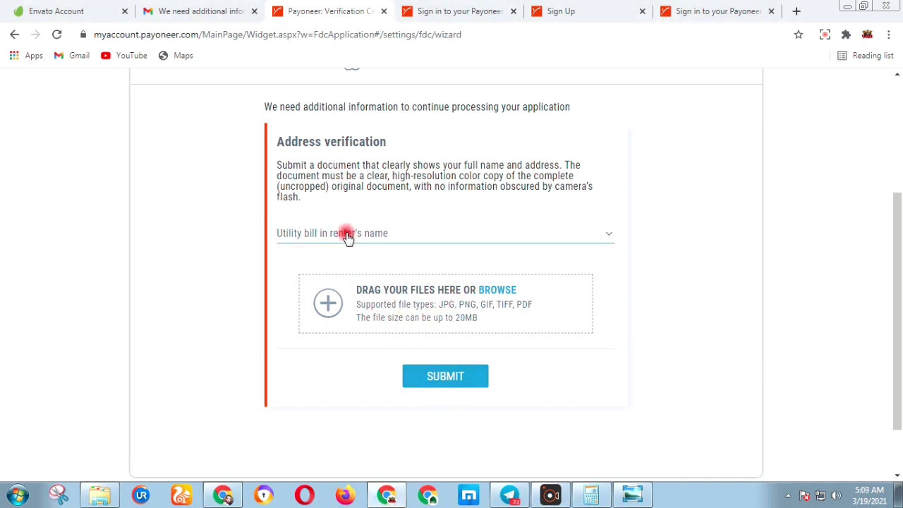
click(346, 236)
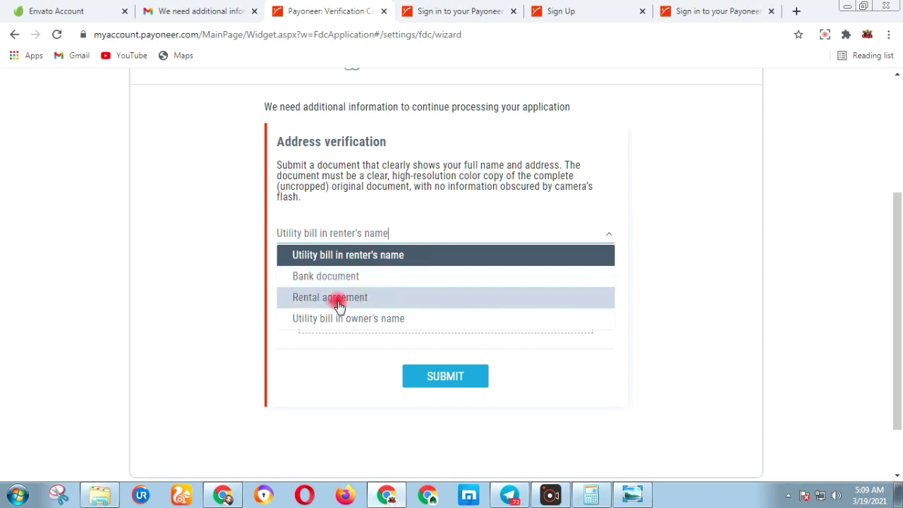
scroll(352, 302, down, 1)
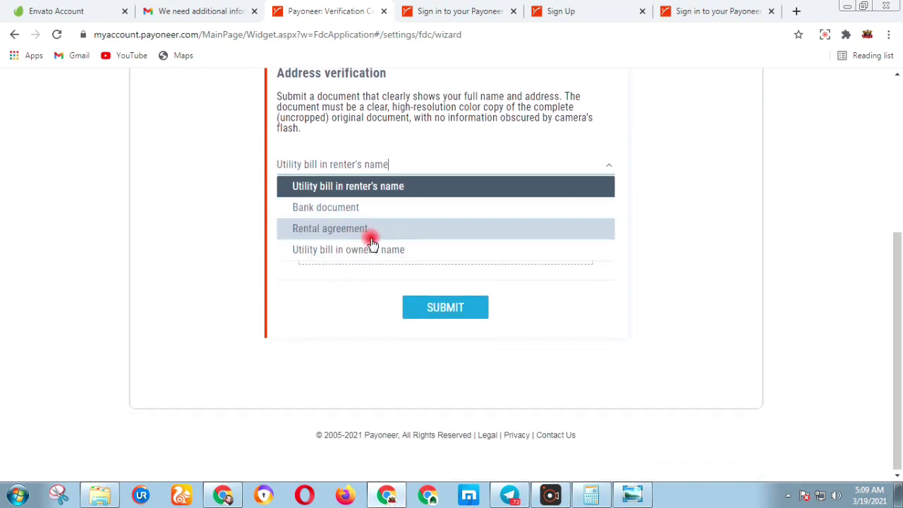
scroll(393, 226, up, 3)
scroll(390, 247, down, 3)
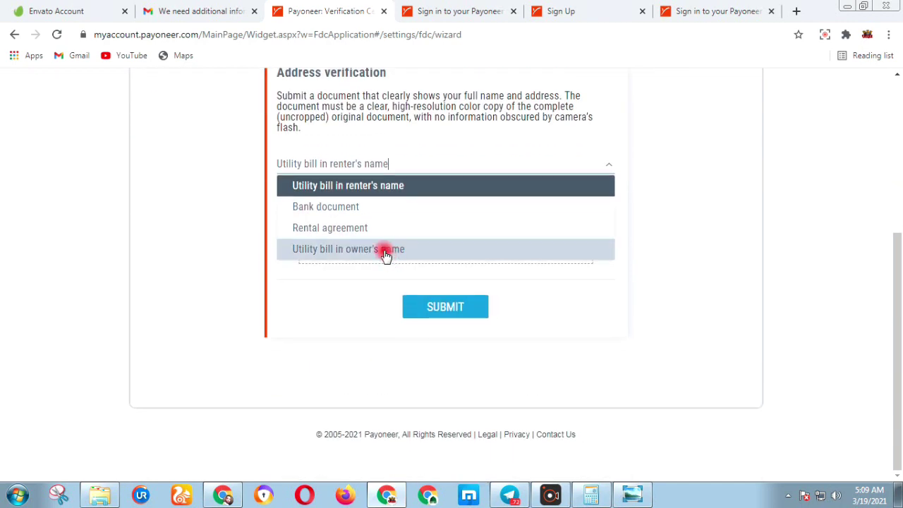
scroll(367, 246, up, 3)
scroll(371, 246, down, 3)
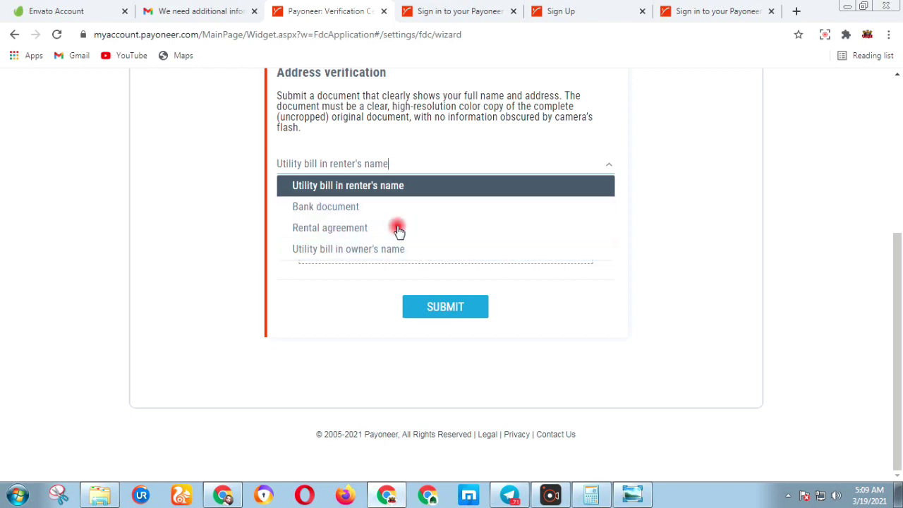
click(343, 206)
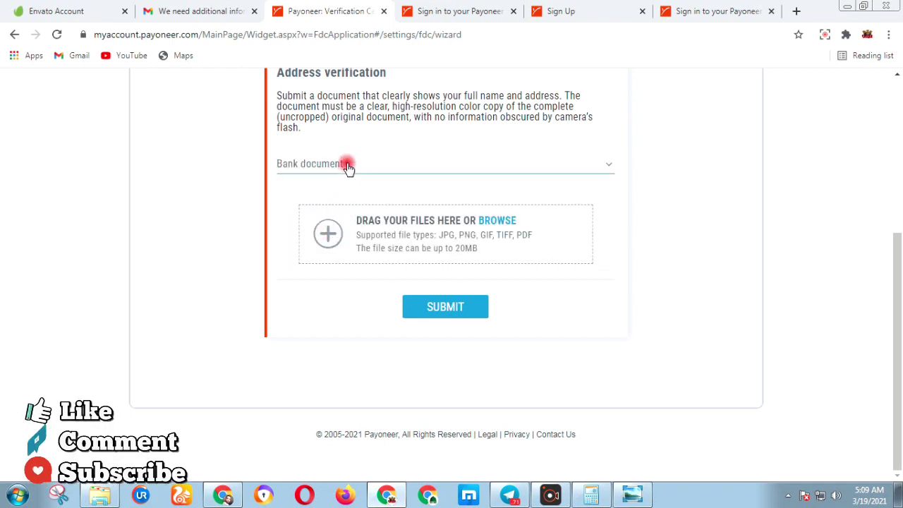
Attach PicsArt_12-09-02.13.39.jpg to the address verification form
click(396, 274)
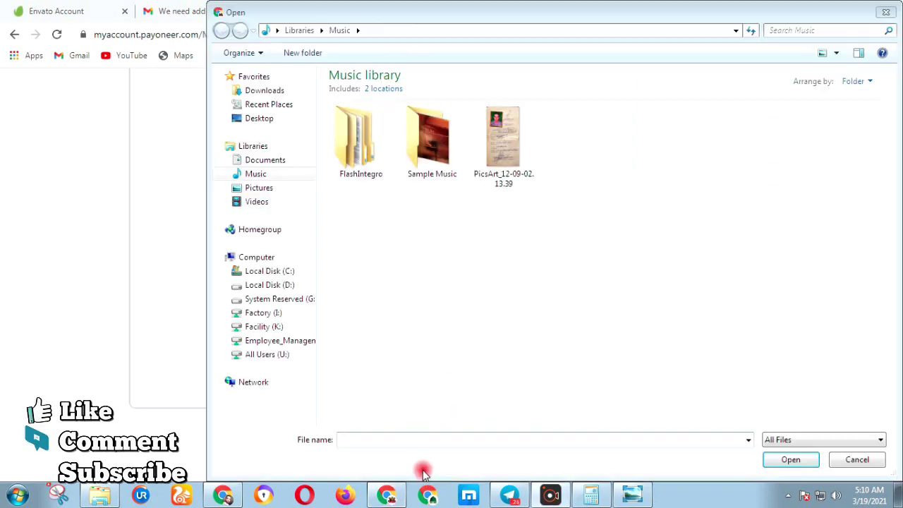
click(511, 155)
double_click(511, 154)
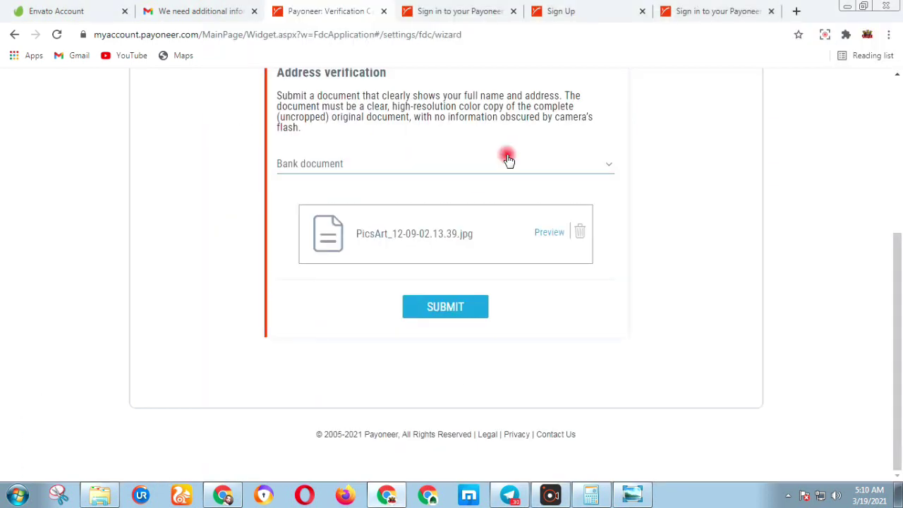
Submit the Bank document address proof, review the SUCCESS message, and view notifications
click(441, 307)
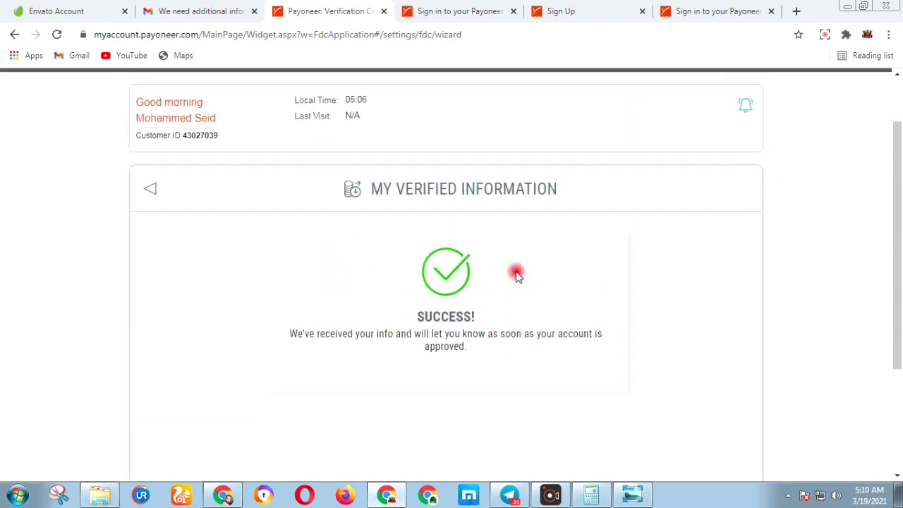
scroll(456, 300, down, 3)
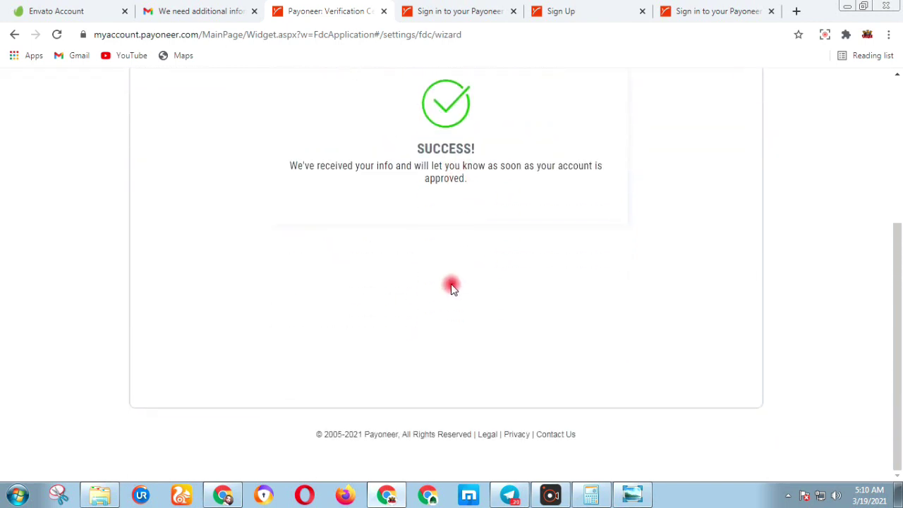
scroll(447, 283, up, 4)
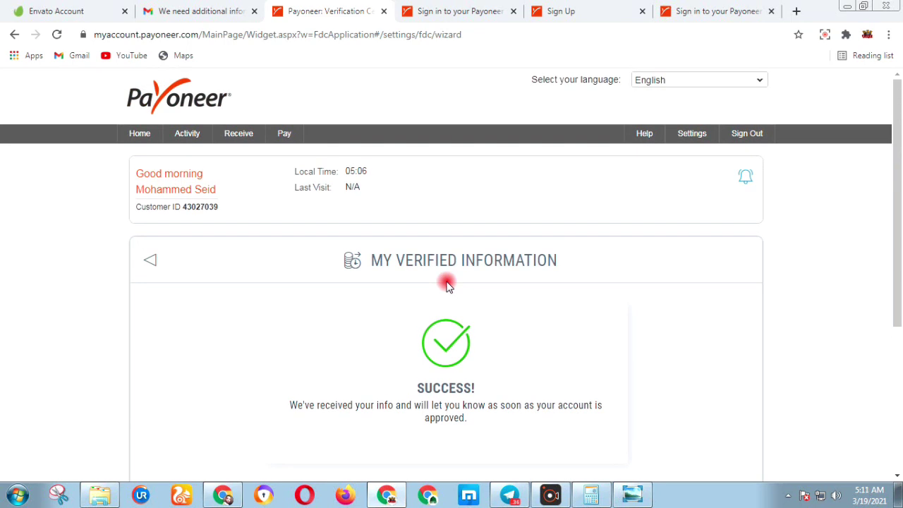
scroll(466, 314, down, 3)
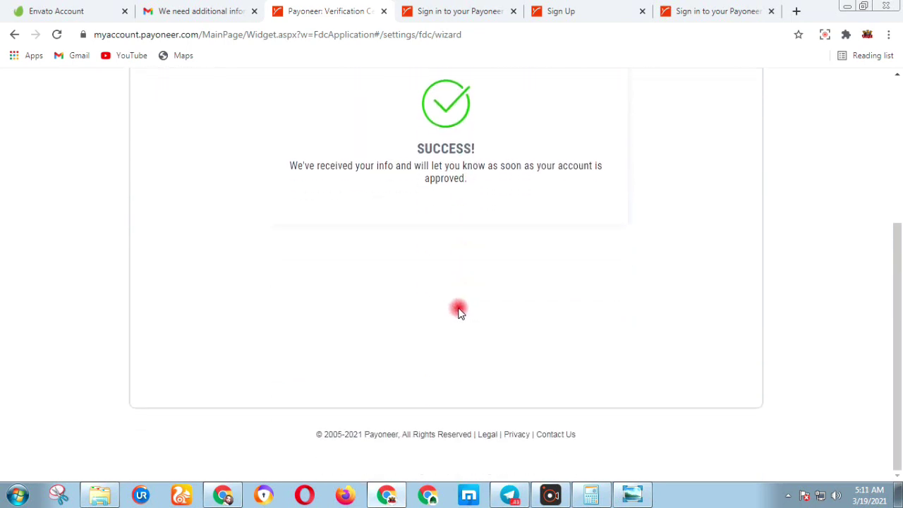
scroll(458, 311, up, 3)
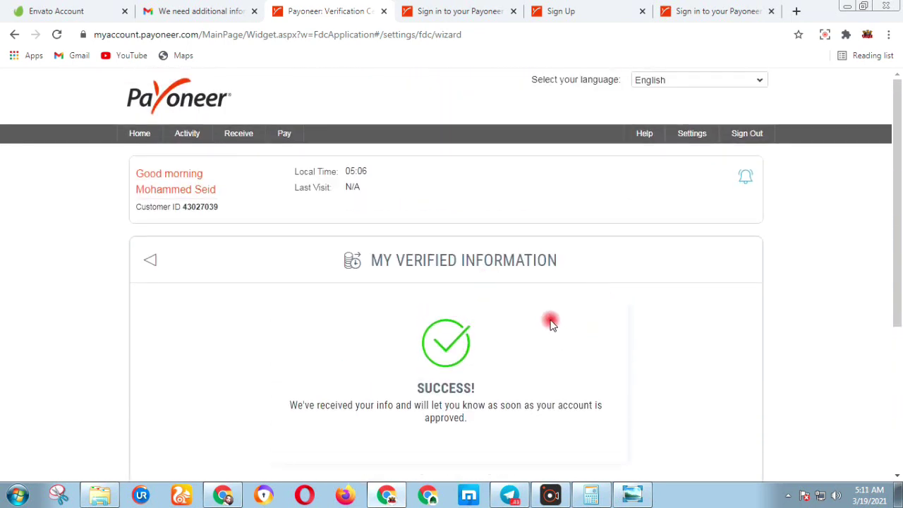
scroll(452, 423, down, 2)
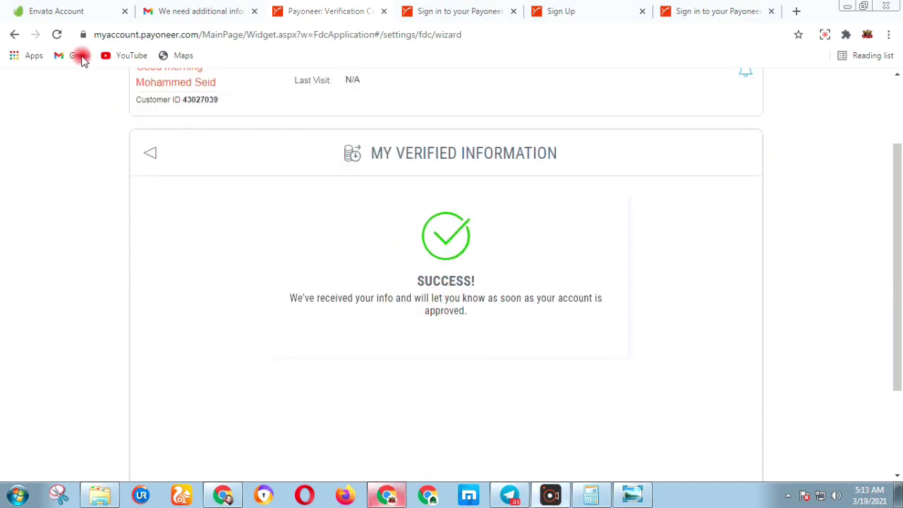
scroll(640, 238, up, 2)
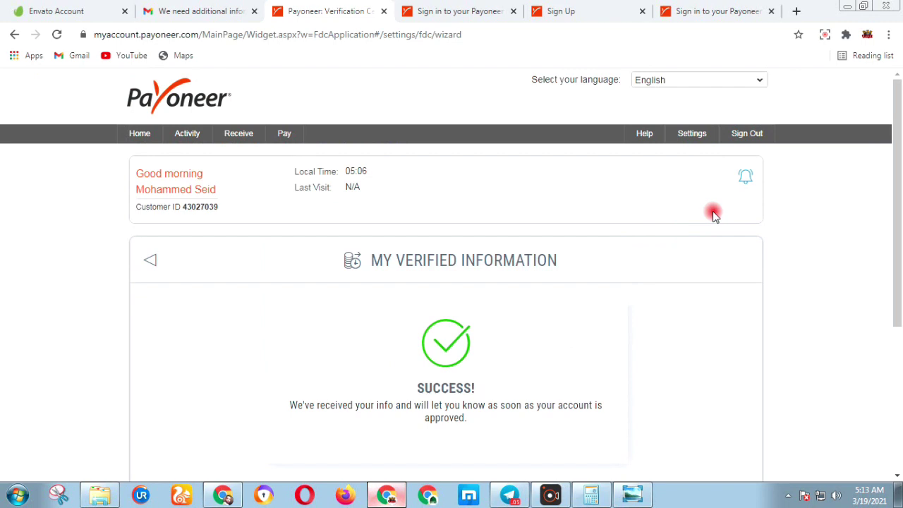
click(746, 180)
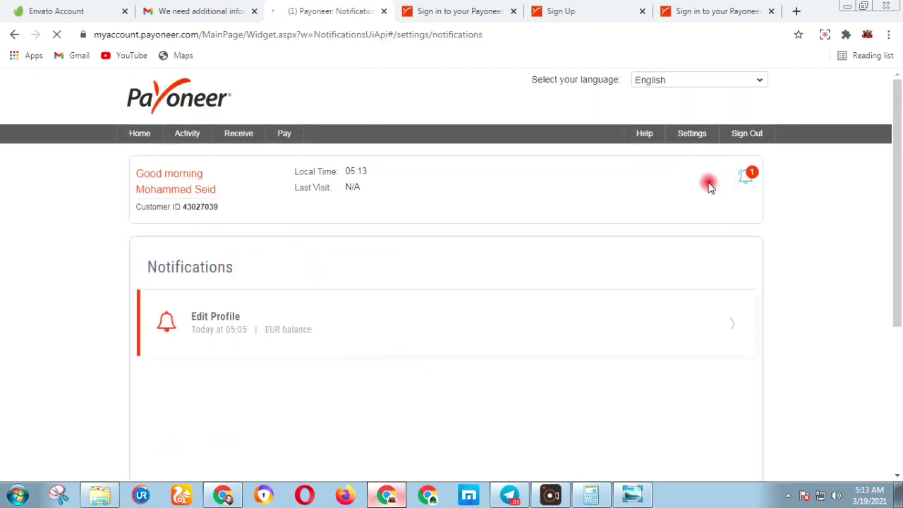
Read the Edit Profile notification's EUR balance line and Today at 05:05 time, then close it
scroll(353, 286, down, 1)
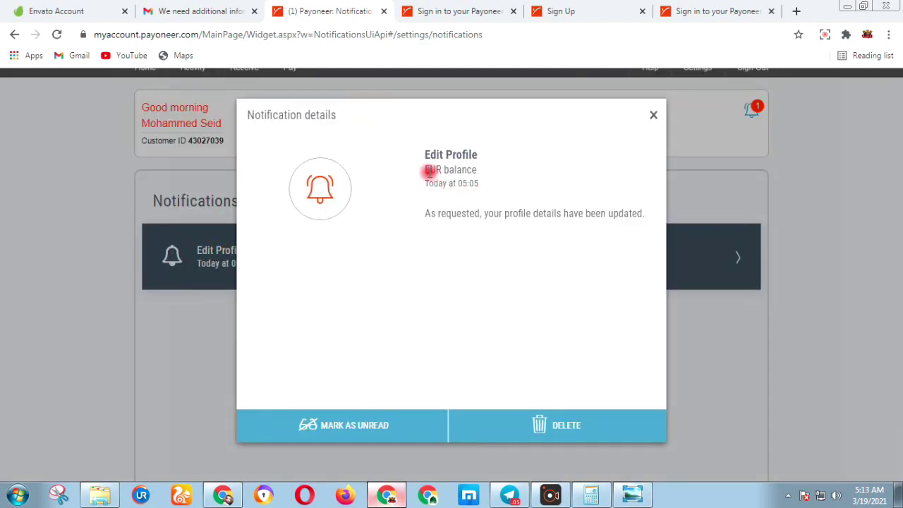
drag(445, 168, 481, 171)
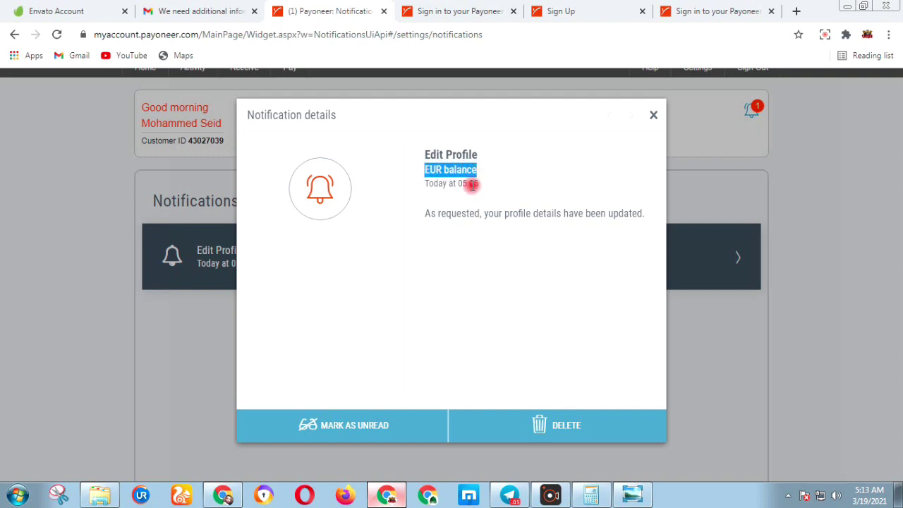
drag(427, 185, 496, 185)
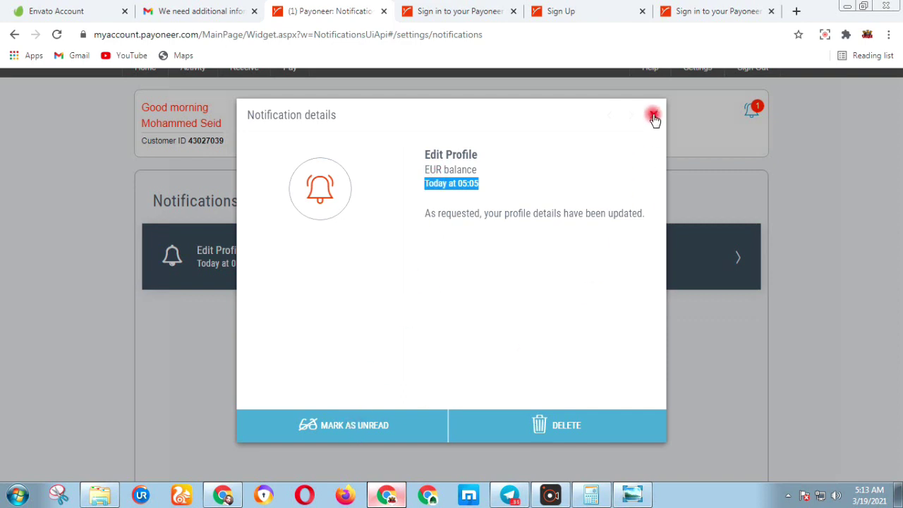
click(654, 118)
Return to the Payoneer account home dashboard
scroll(472, 278, up, 1)
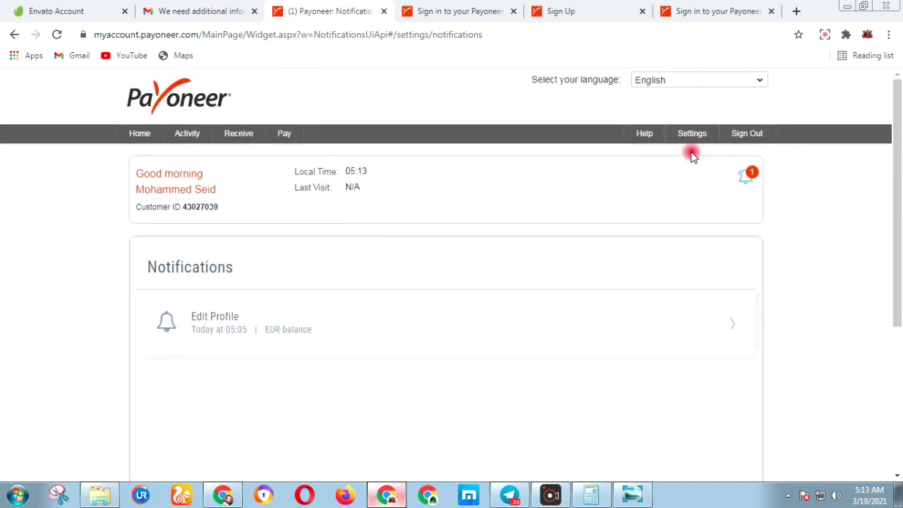
scroll(327, 295, down, 3)
scroll(321, 287, up, 1)
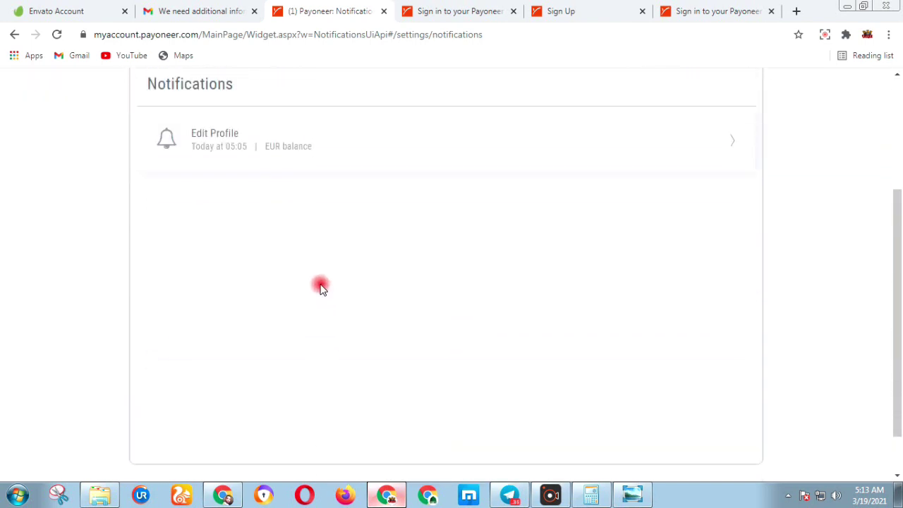
scroll(320, 287, up, 3)
click(143, 135)
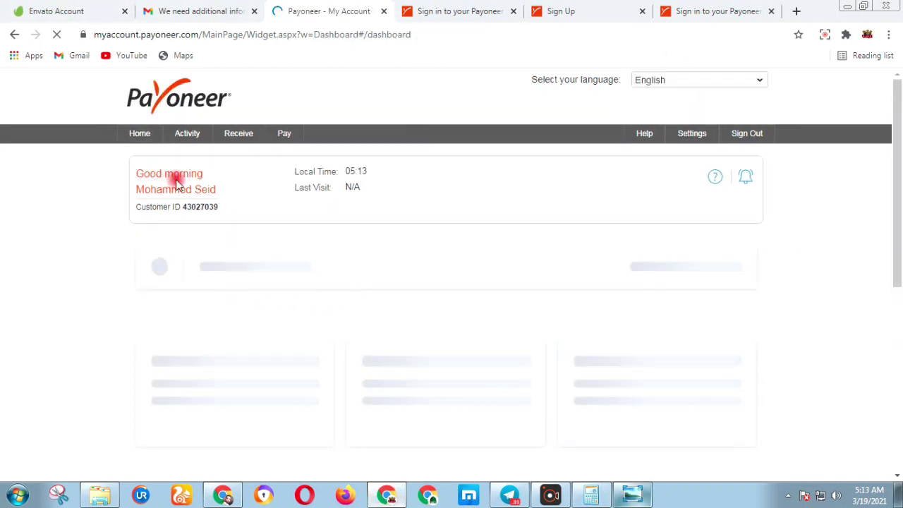
scroll(388, 336, down, 1)
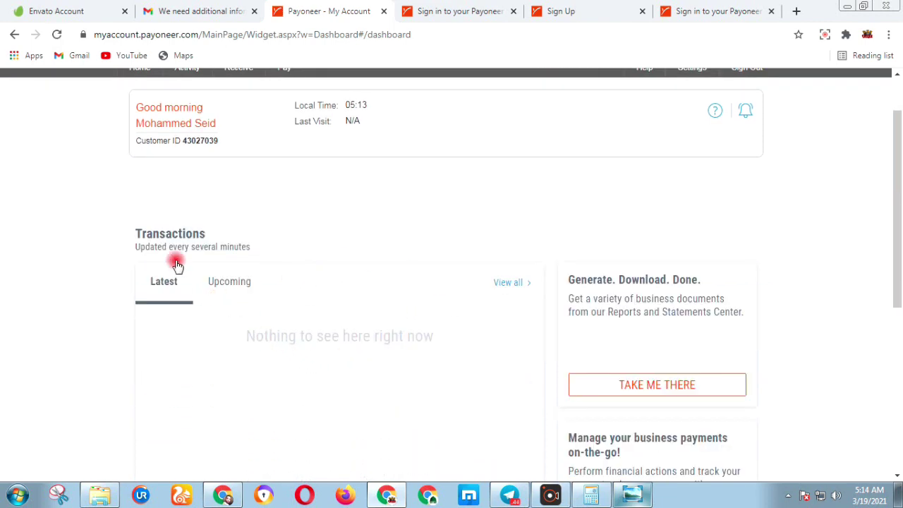
scroll(275, 343, down, 2)
scroll(329, 299, down, 3)
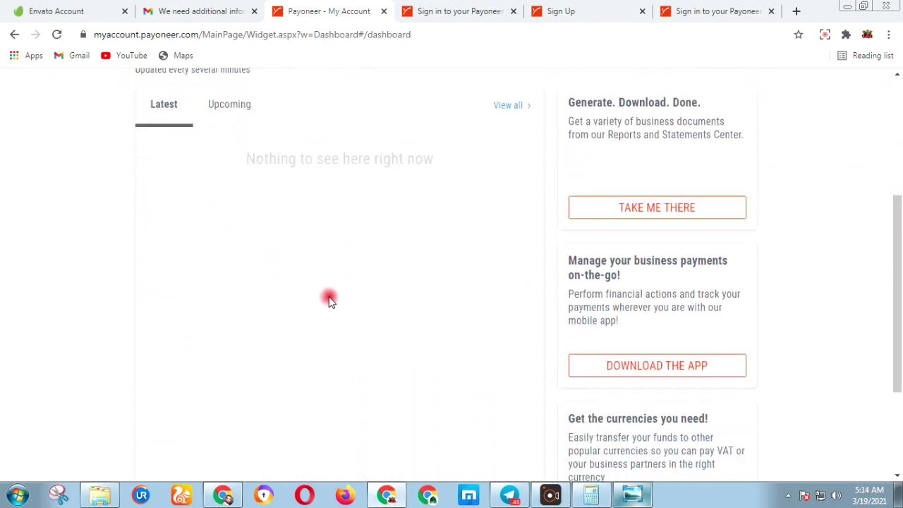
scroll(320, 298, up, 4)
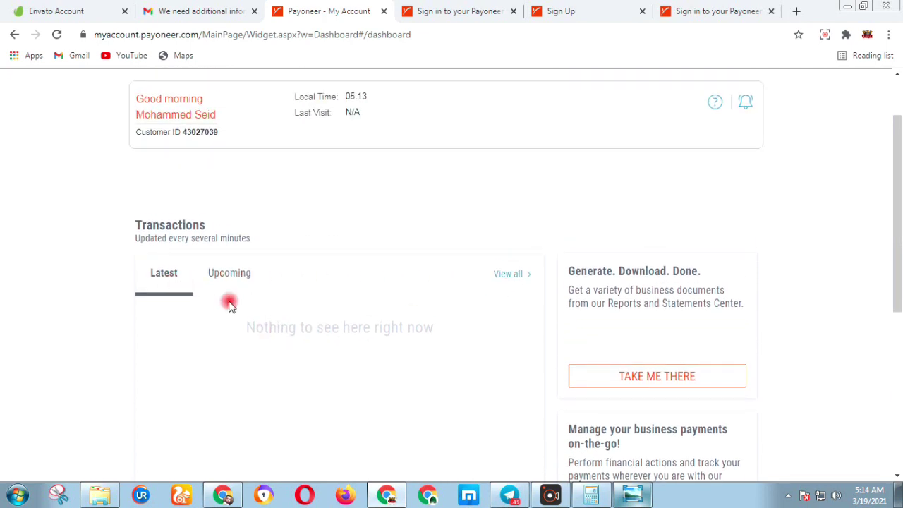
scroll(230, 305, up, 1)
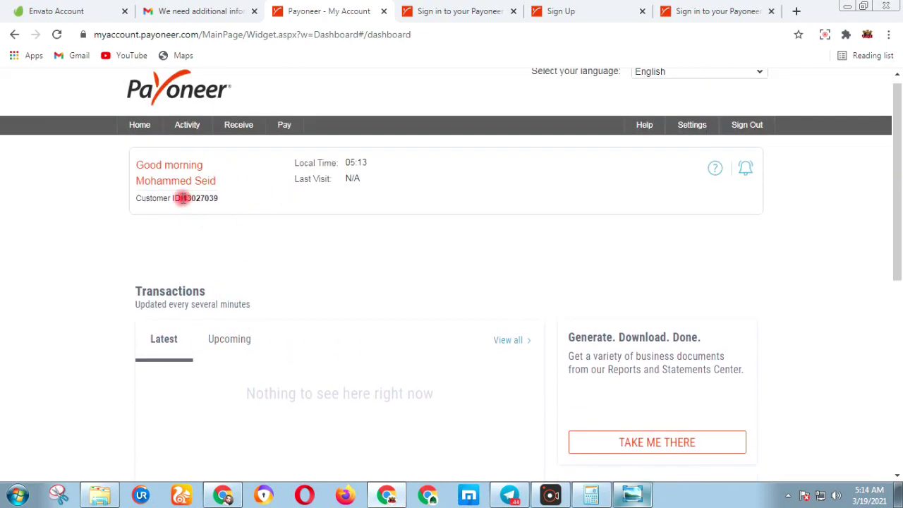
drag(182, 198, 222, 201)
click(351, 278)
scroll(717, 237, down, 1)
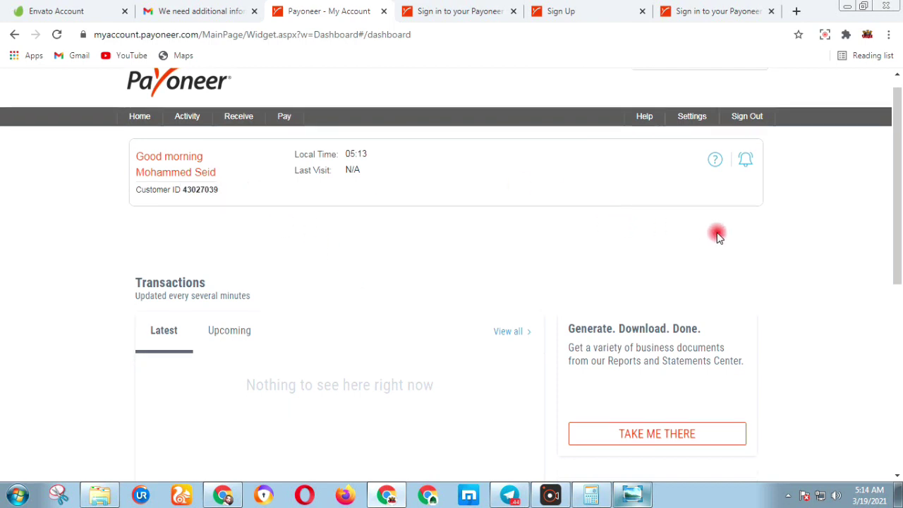
scroll(717, 237, down, 3)
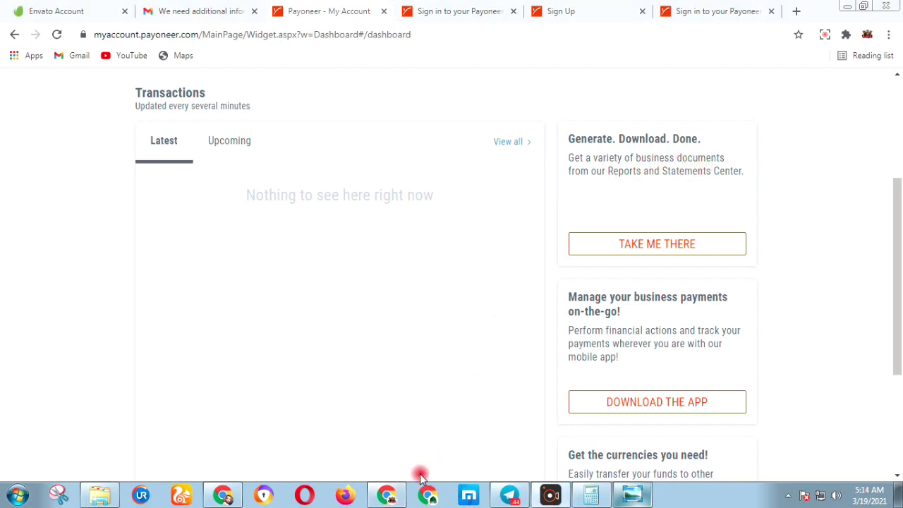
scroll(442, 194, up, 3)
mouse_move(198, 136)
mouse_move(249, 138)
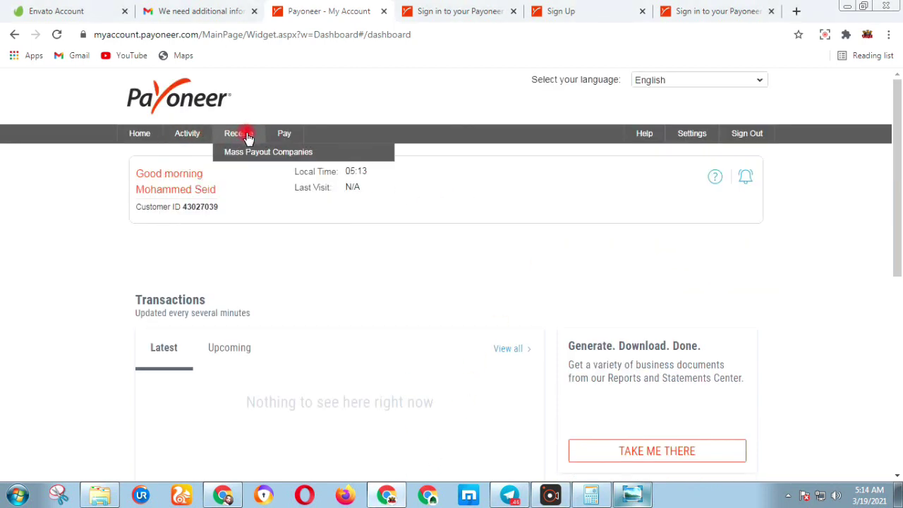
mouse_move(286, 135)
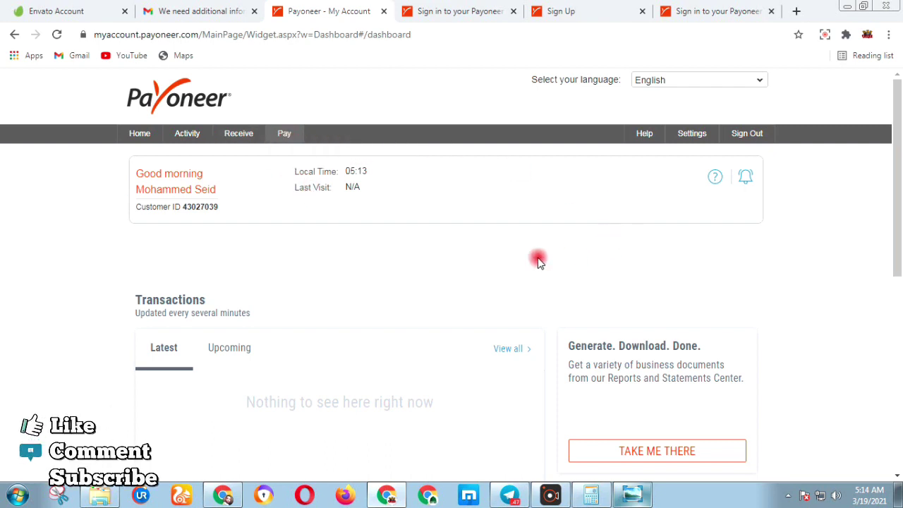
scroll(522, 253, down, 5)
scroll(487, 239, up, 5)
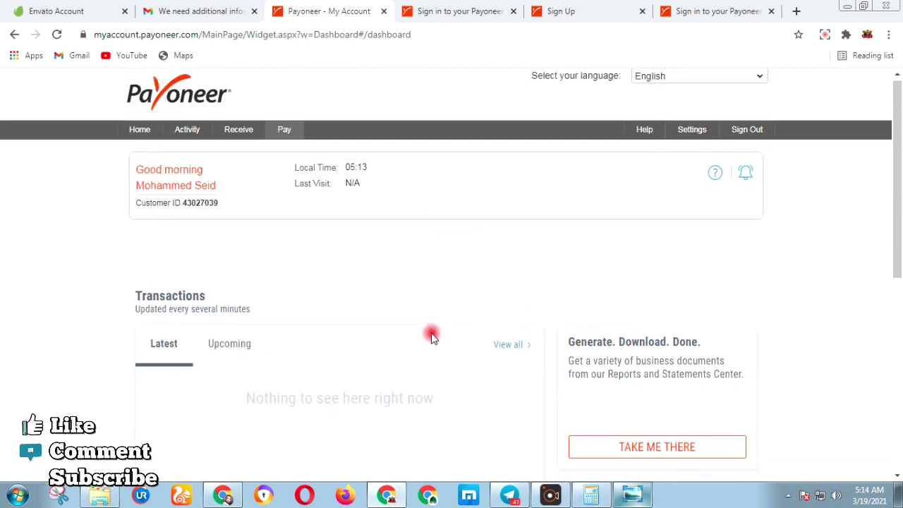
scroll(432, 337, down, 2)
scroll(323, 323, up, 2)
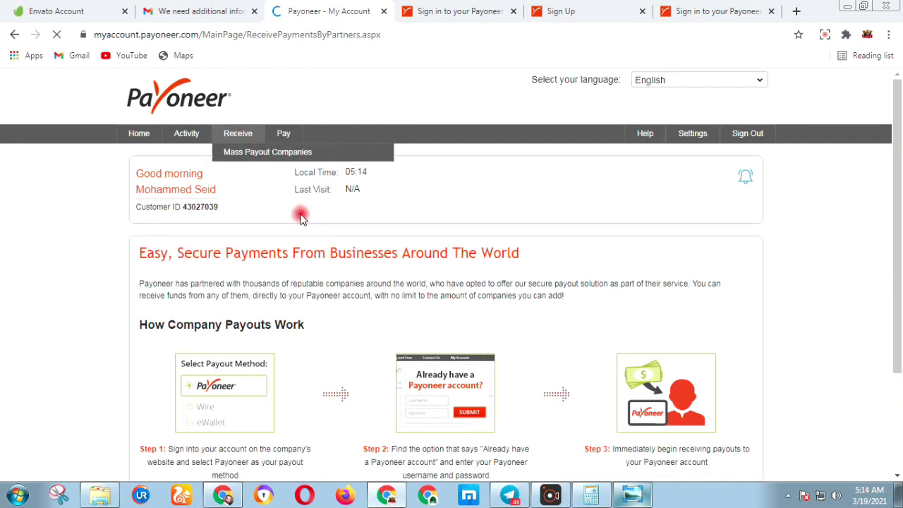
Browse the Receive Payments page and highlight the Easy, Secure Payments heading
scroll(364, 340, down, 1)
scroll(362, 340, down, 1)
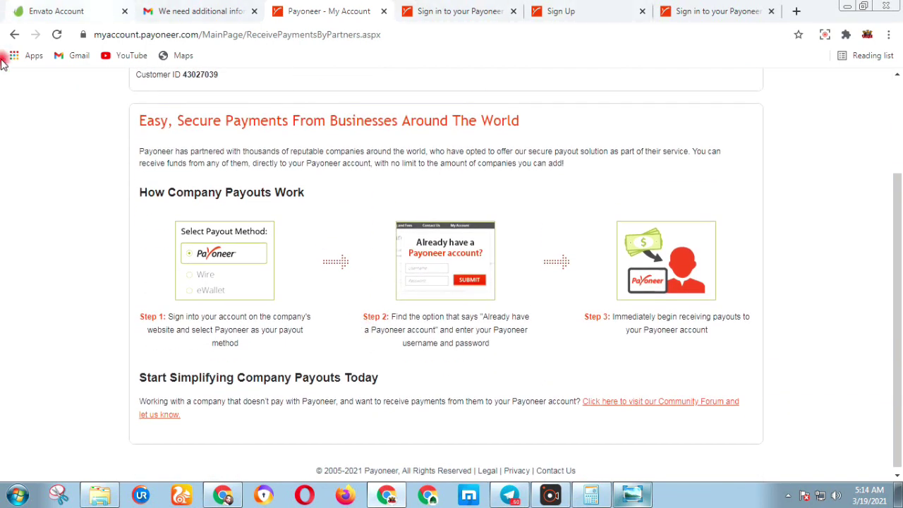
scroll(237, 258, up, 1)
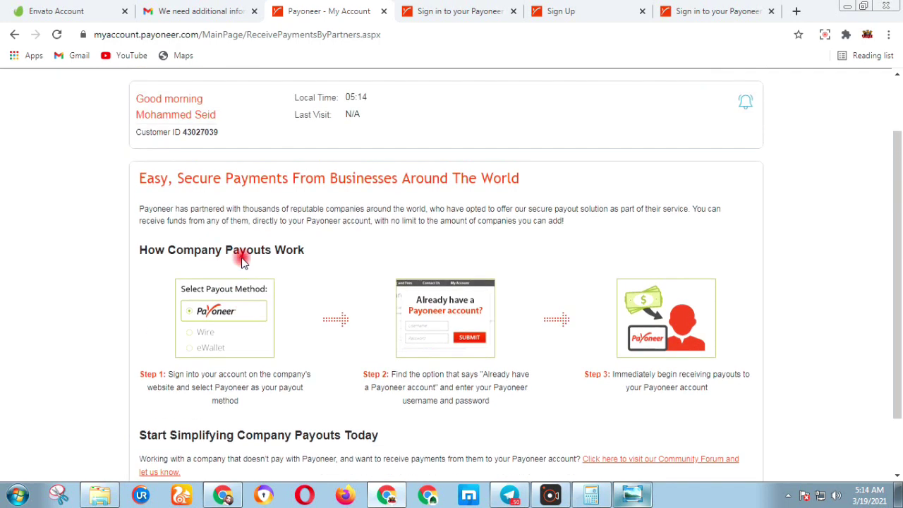
drag(145, 185, 558, 192)
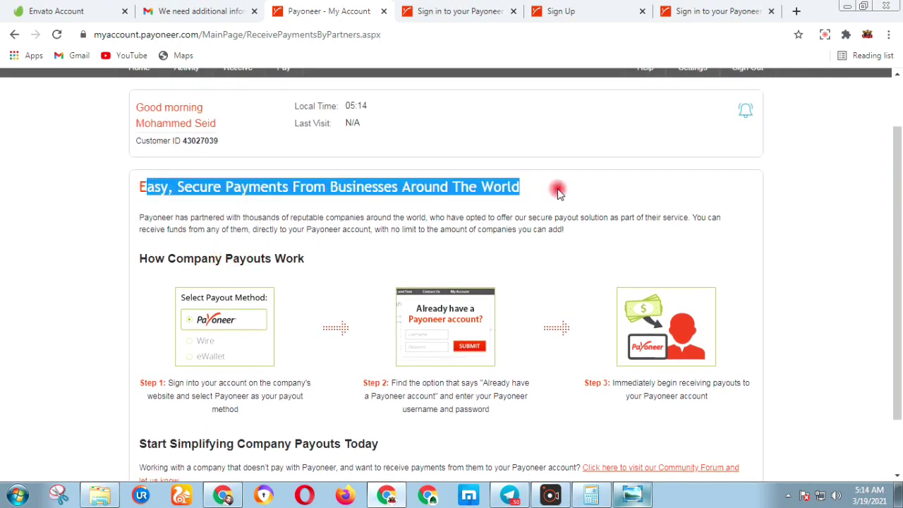
scroll(498, 275, down, 1)
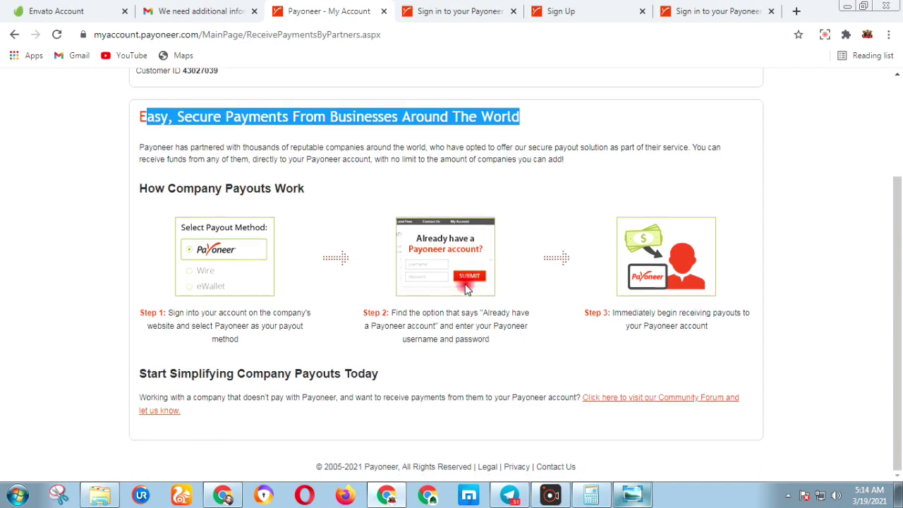
scroll(476, 256, up, 1)
scroll(442, 273, down, 1)
Highlight and read the Step 1, Step 2 and Step 3 payout explanations
drag(617, 322, 756, 311)
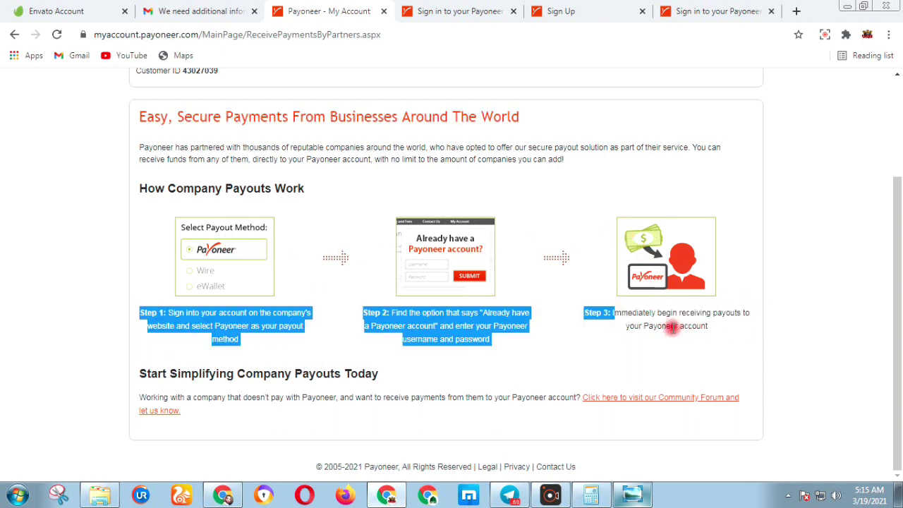
click(673, 328)
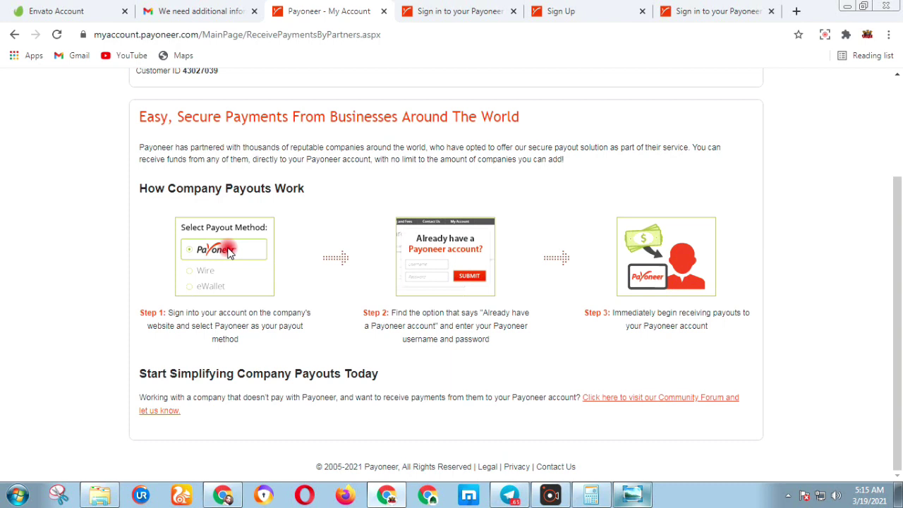
drag(174, 311, 307, 339)
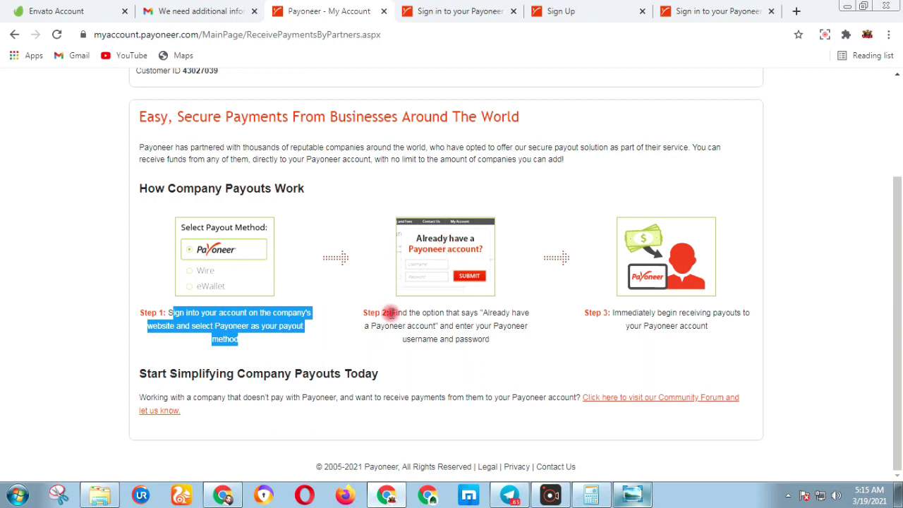
drag(390, 313, 503, 362)
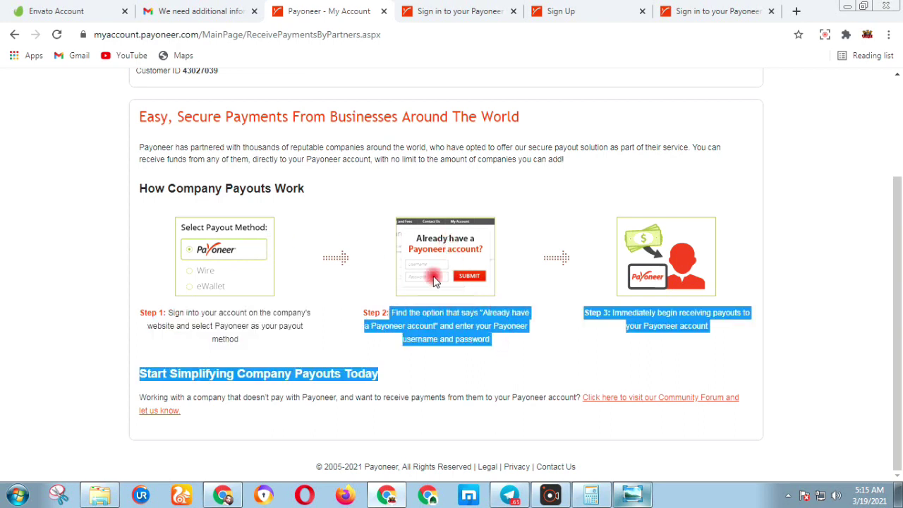
click(564, 244)
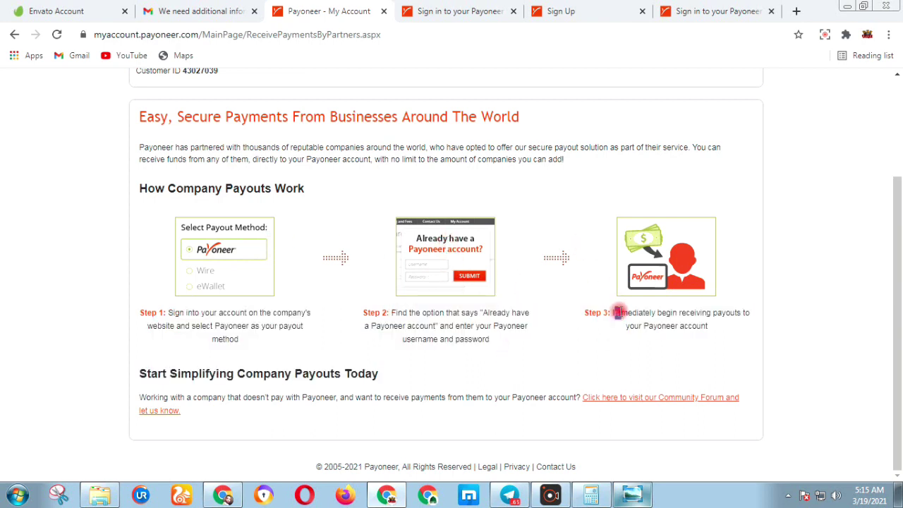
drag(616, 313, 746, 332)
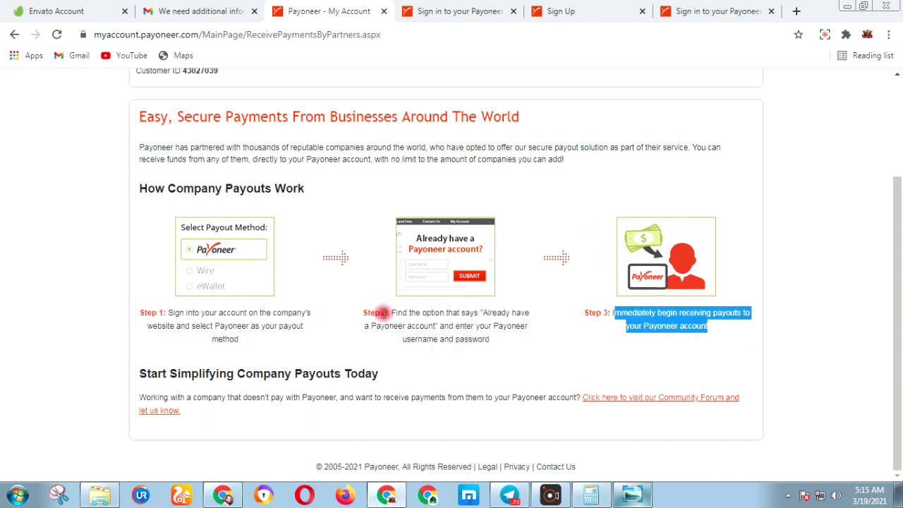
scroll(382, 311, up, 3)
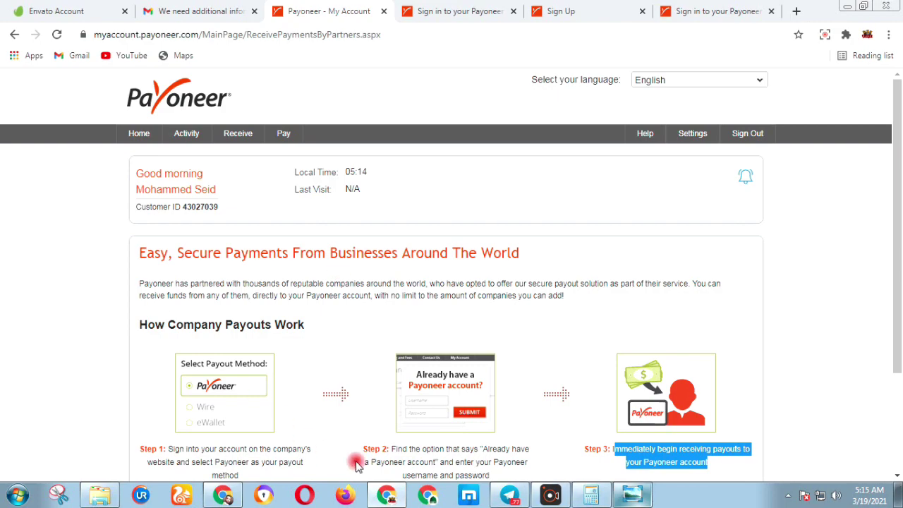